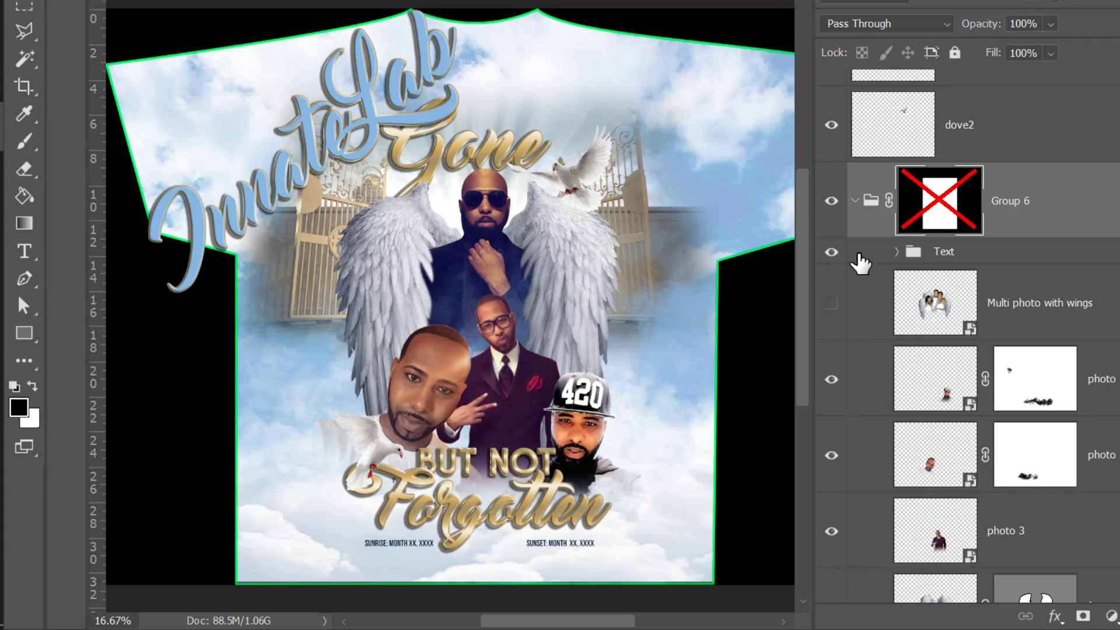
- Re-enable the layer mask on Group 6
{"action": "scroll", "coordinate": [968, 338], "scroll_direction": "up", "scroll_amount": 5}
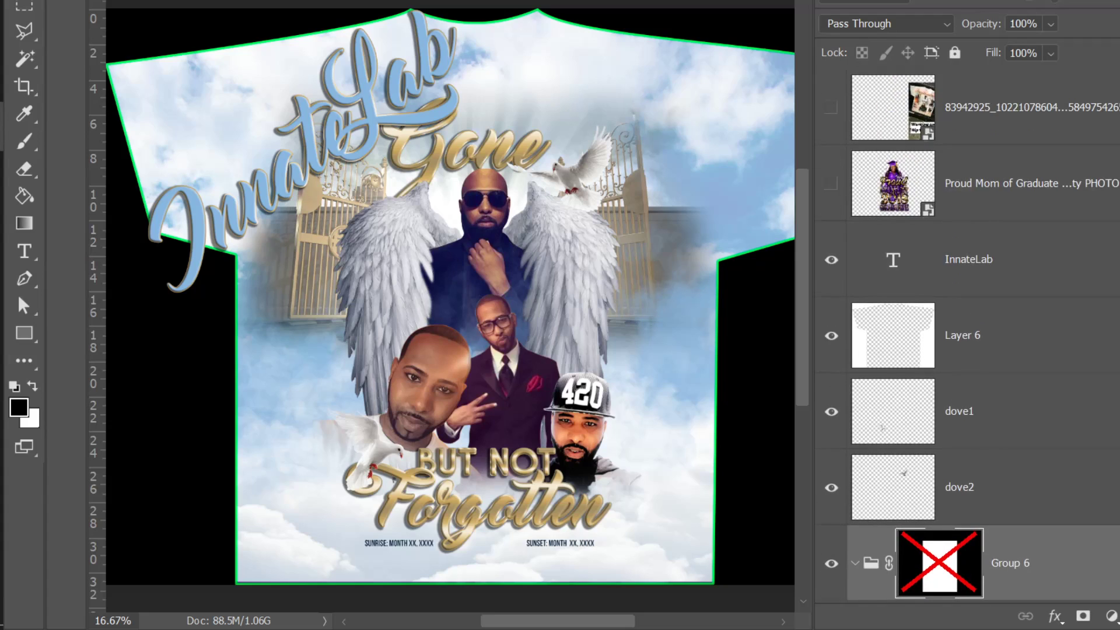
{"action": "scroll", "coordinate": [968, 338], "scroll_direction": "down", "scroll_amount": 4}
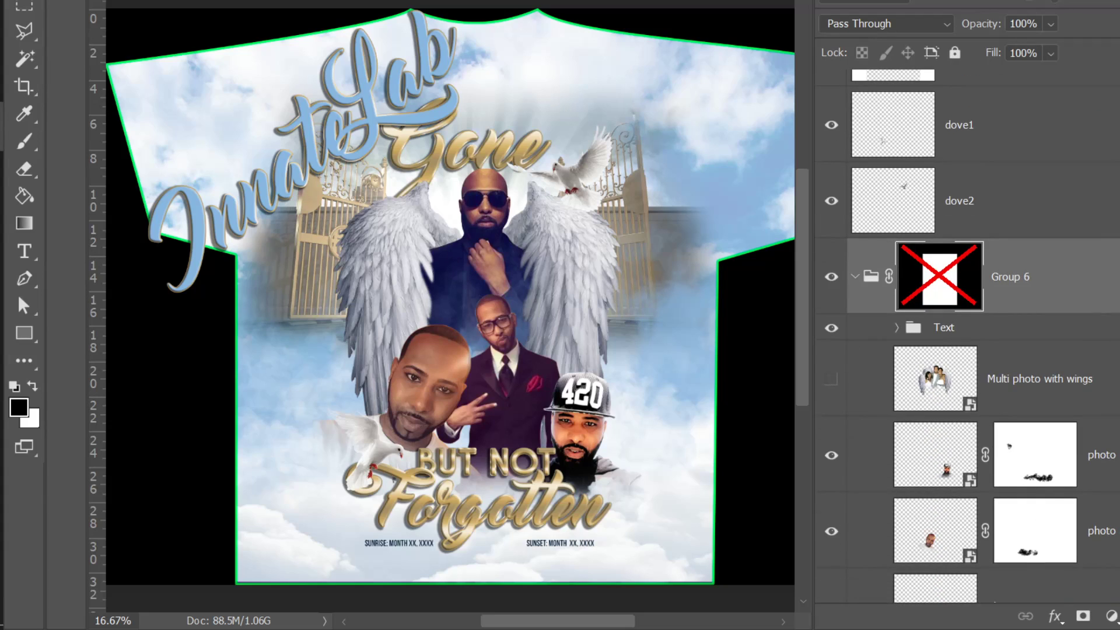
{"action": "scroll", "coordinate": [957, 286], "scroll_direction": "down", "scroll_amount": 1}
{"action": "left_click", "coordinate": [937, 263], "text": "shift"}
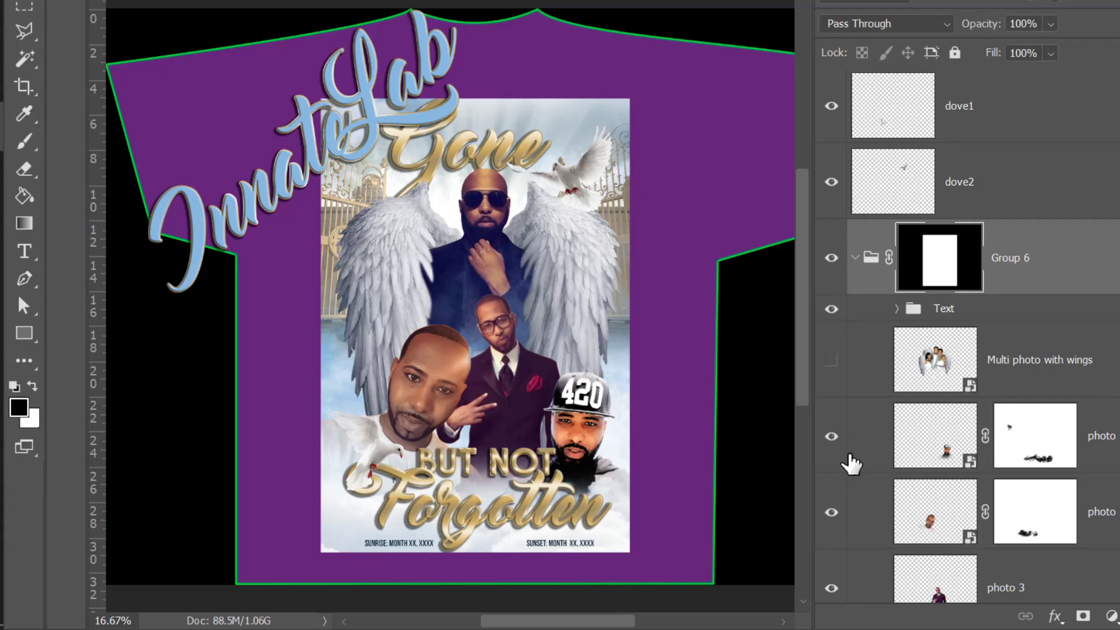
- Re-enable the background group's mask so the artwork edges fade into the purple shirt
{"action": "scroll", "coordinate": [1012, 362], "scroll_direction": "down", "scroll_amount": 4}
{"action": "scroll", "coordinate": [1013, 362], "scroll_direction": "down", "scroll_amount": 3}
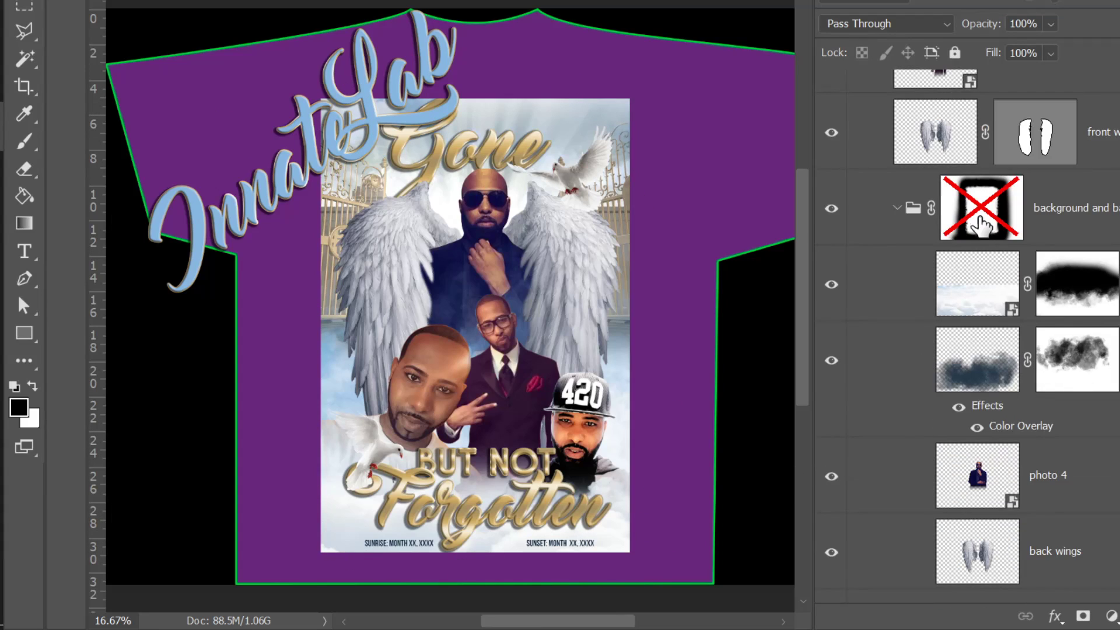
{"action": "left_click", "coordinate": [983, 216], "text": "shift"}
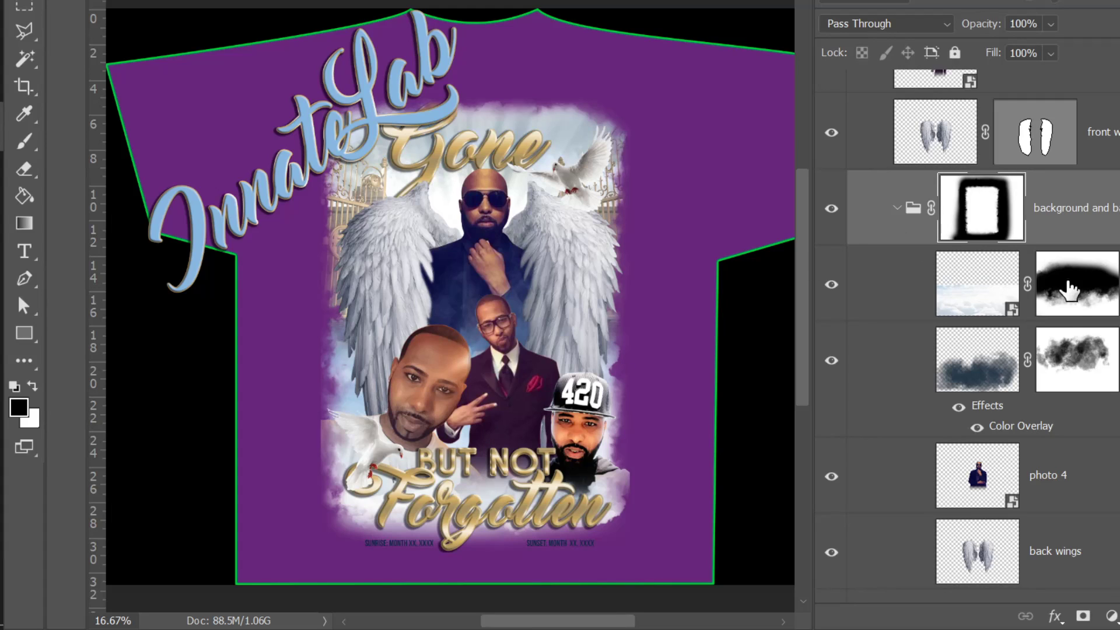
{"action": "scroll", "coordinate": [968, 336], "scroll_direction": "down", "scroll_amount": 3}
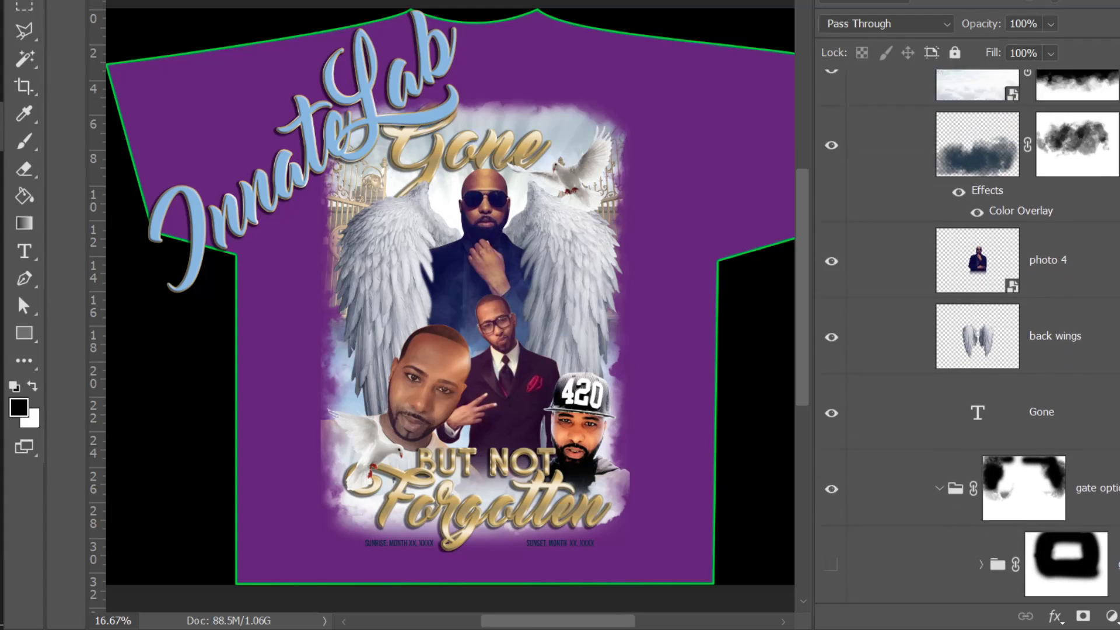
{"action": "scroll", "coordinate": [968, 336], "scroll_direction": "up", "scroll_amount": 6}
{"action": "scroll", "coordinate": [968, 336], "scroll_direction": "up", "scroll_amount": 5}
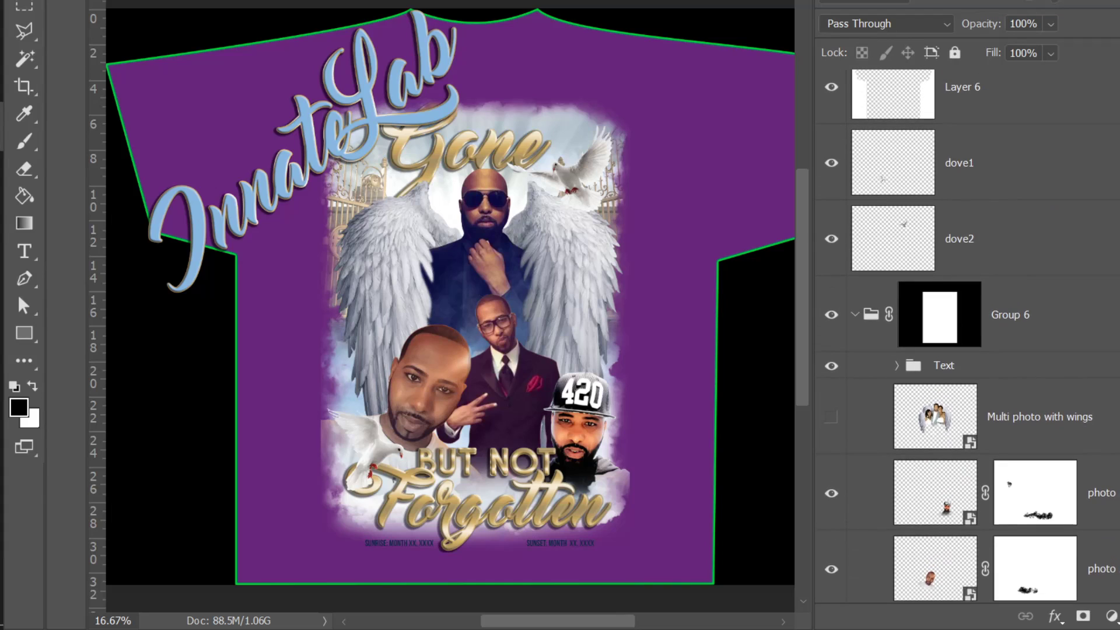
{"action": "scroll", "coordinate": [968, 335], "scroll_direction": "up", "scroll_amount": 4}
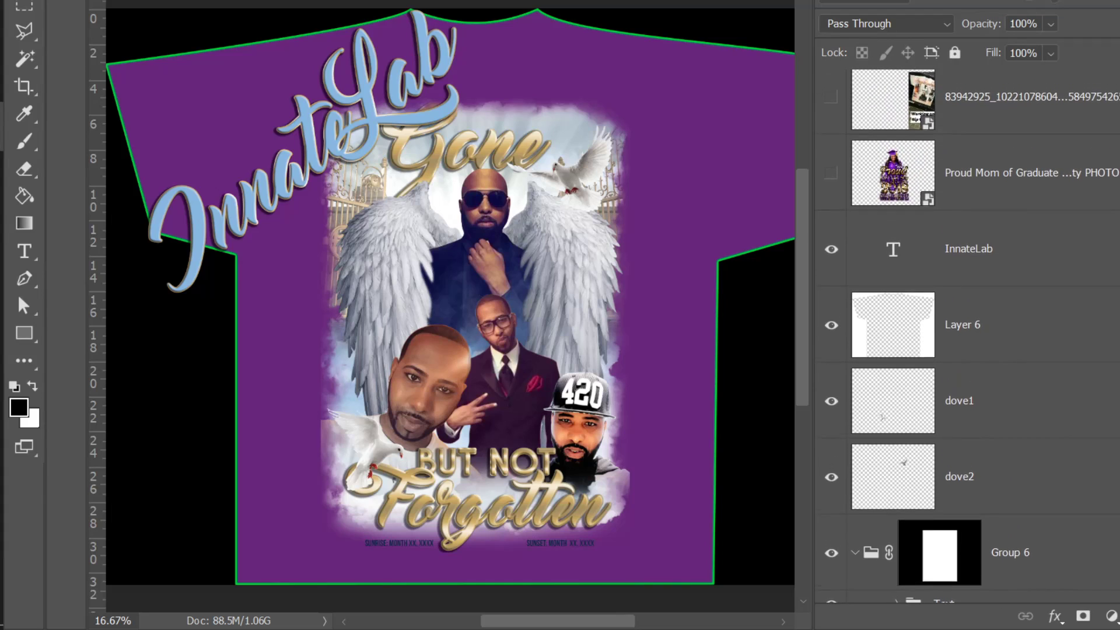
{"action": "scroll", "coordinate": [1114, 134], "scroll_direction": "down", "scroll_amount": 1}
{"action": "scroll", "coordinate": [1114, 134], "scroll_direction": "up", "scroll_amount": 1}
- Delete the unused hidden graduate photo layer
{"action": "left_click", "coordinate": [1114, 134]}
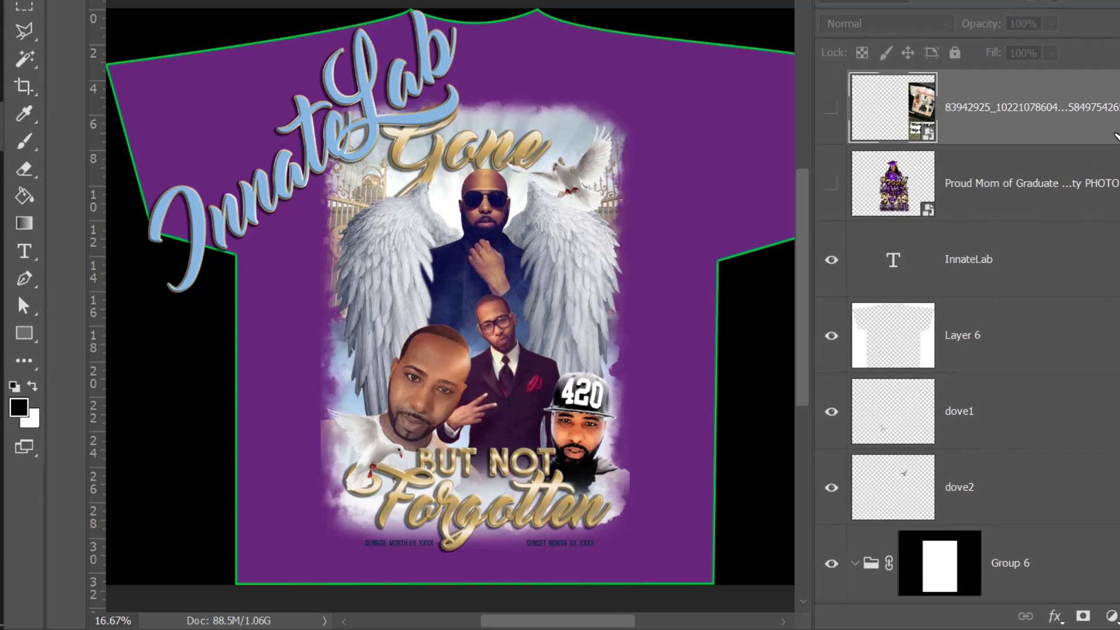
{"action": "scroll", "coordinate": [1114, 135], "scroll_direction": "down", "scroll_amount": 1}
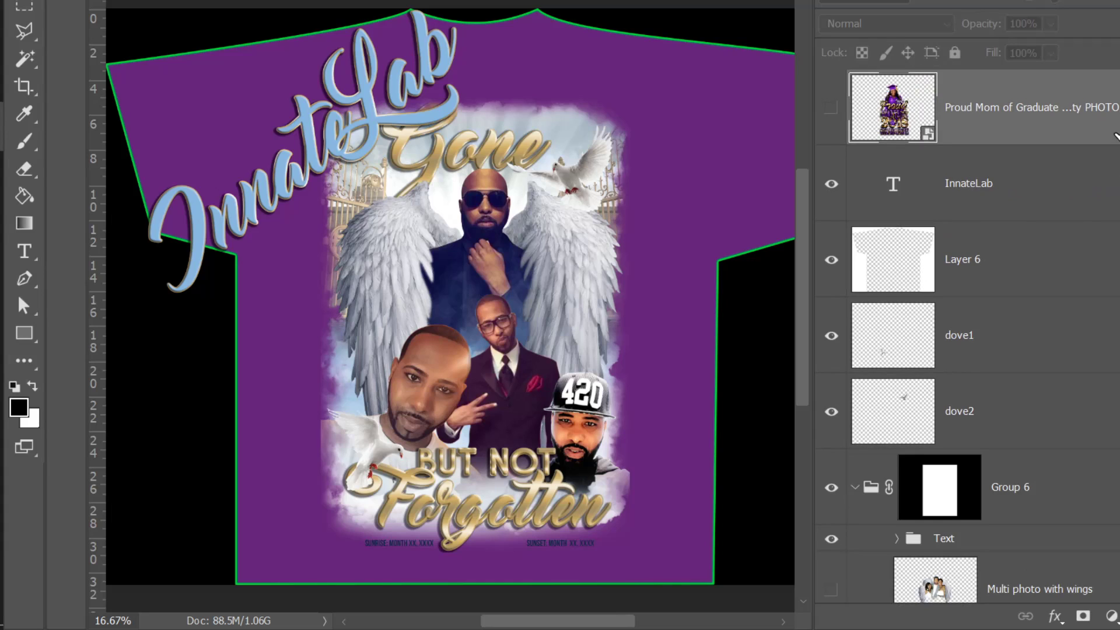
{"action": "key", "text": "Delete"}
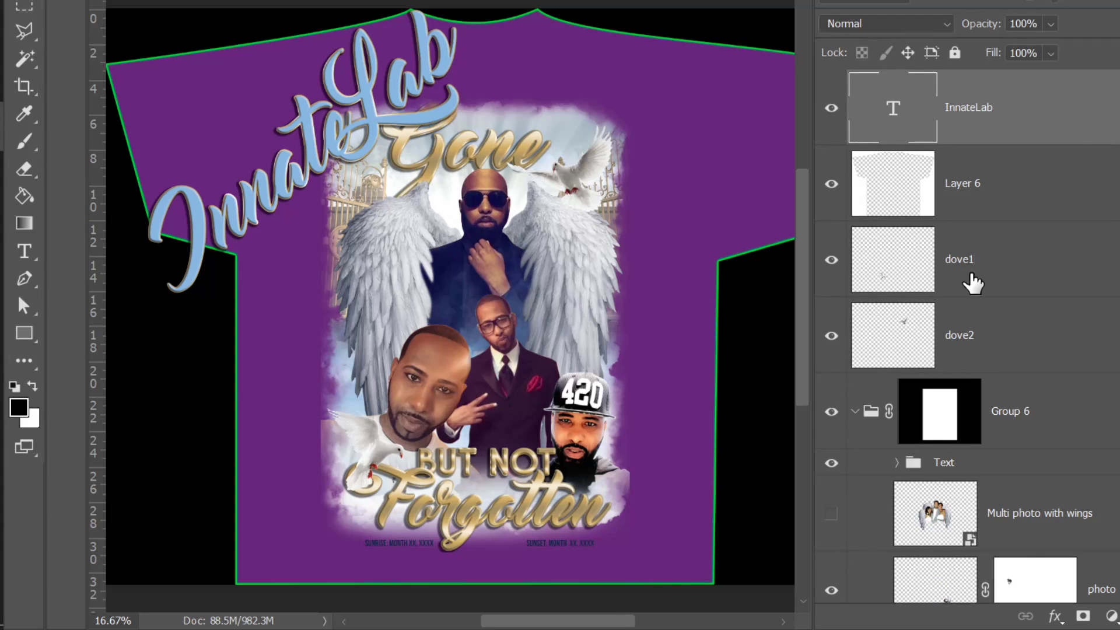
{"action": "scroll", "coordinate": [1025, 334], "scroll_direction": "down", "scroll_amount": 3}
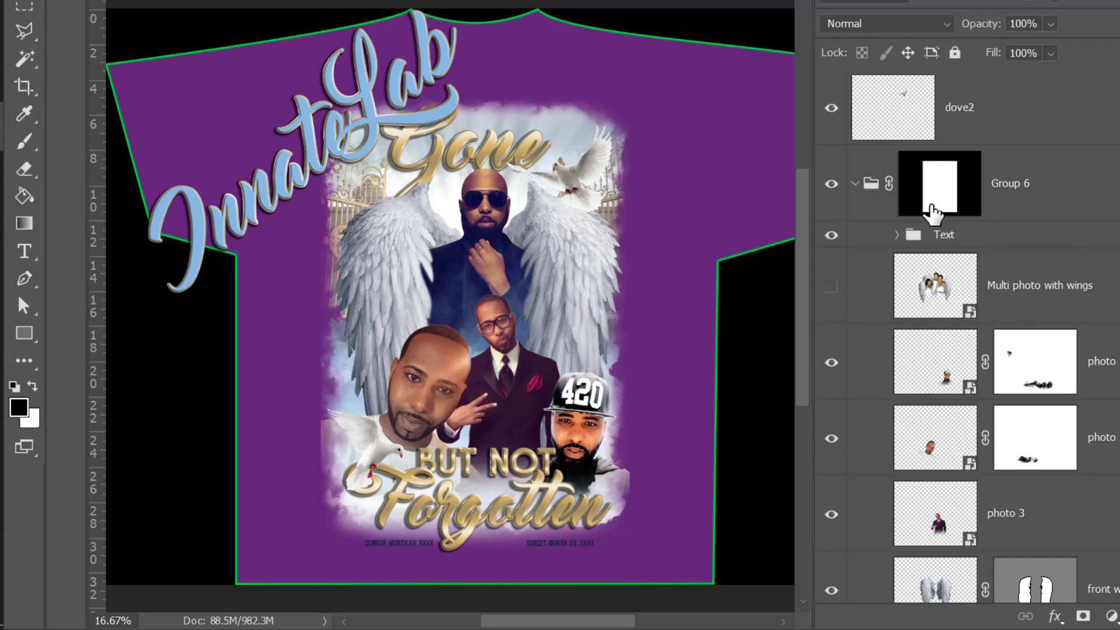
- Disable Group 6's layer mask so clouds show on the sleeves and edges
{"action": "left_click", "coordinate": [933, 209]}
{"action": "right_click", "coordinate": [933, 209]}
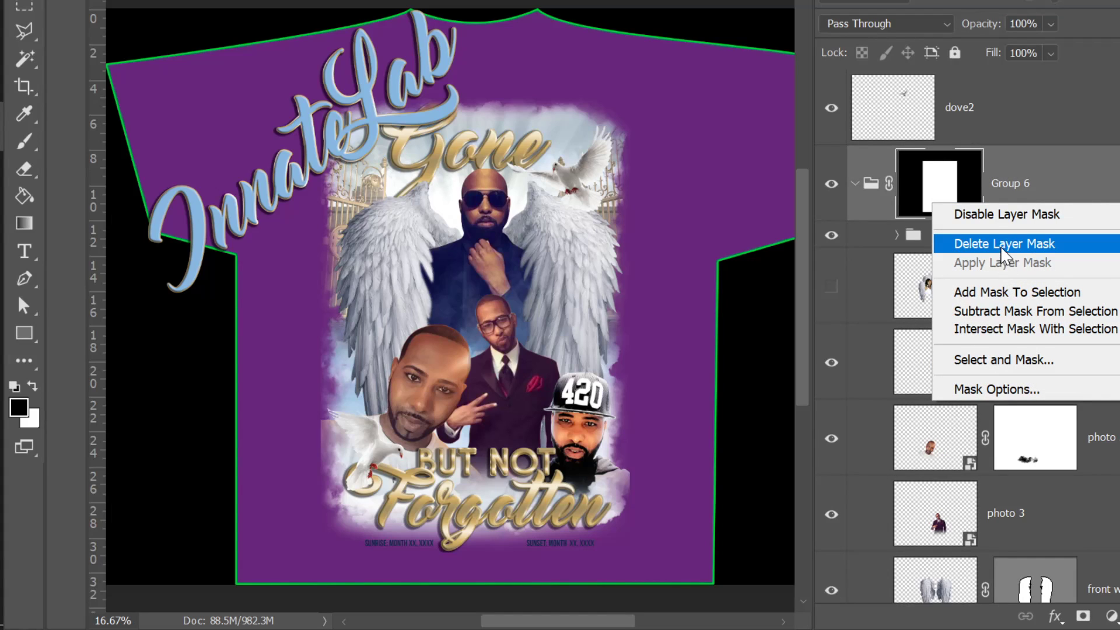
{"action": "left_click", "coordinate": [995, 182]}
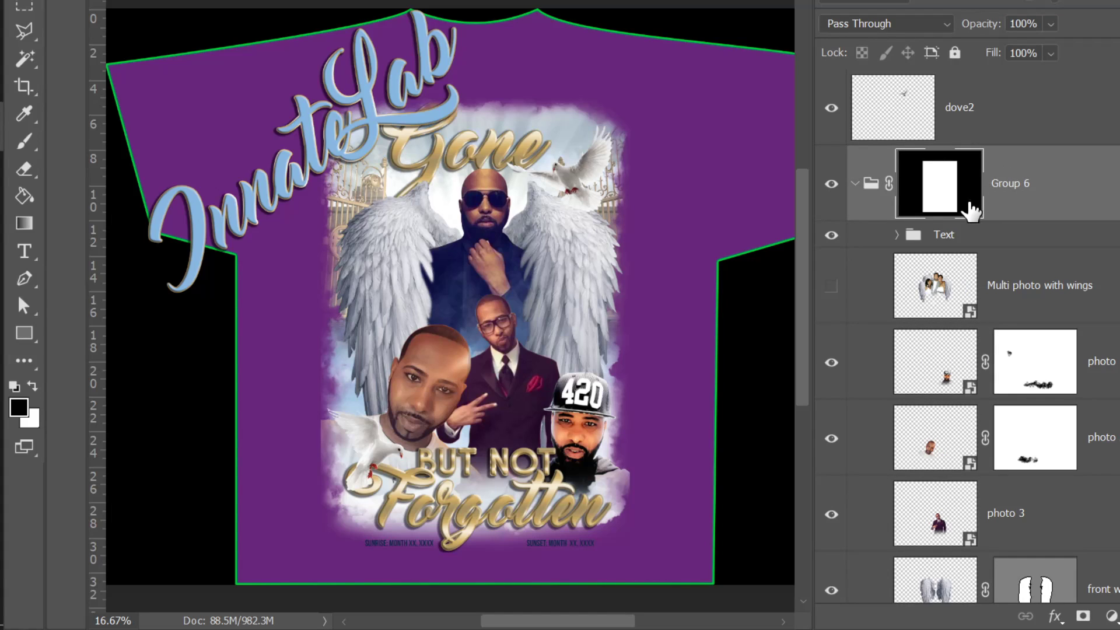
{"action": "right_click", "coordinate": [948, 188]}
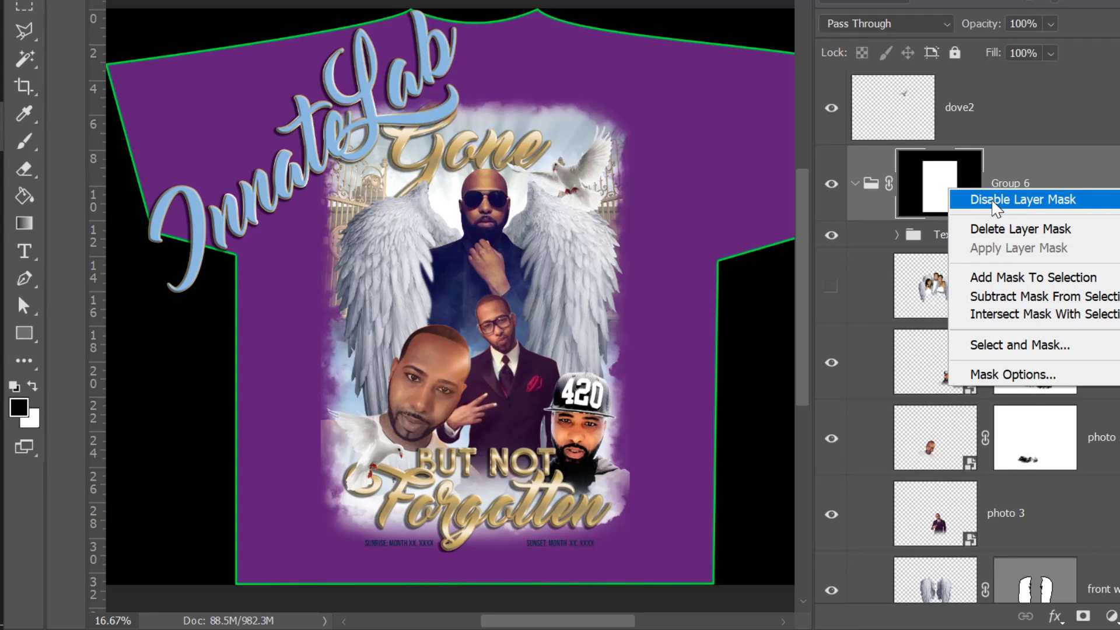
{"action": "left_click", "coordinate": [995, 201]}
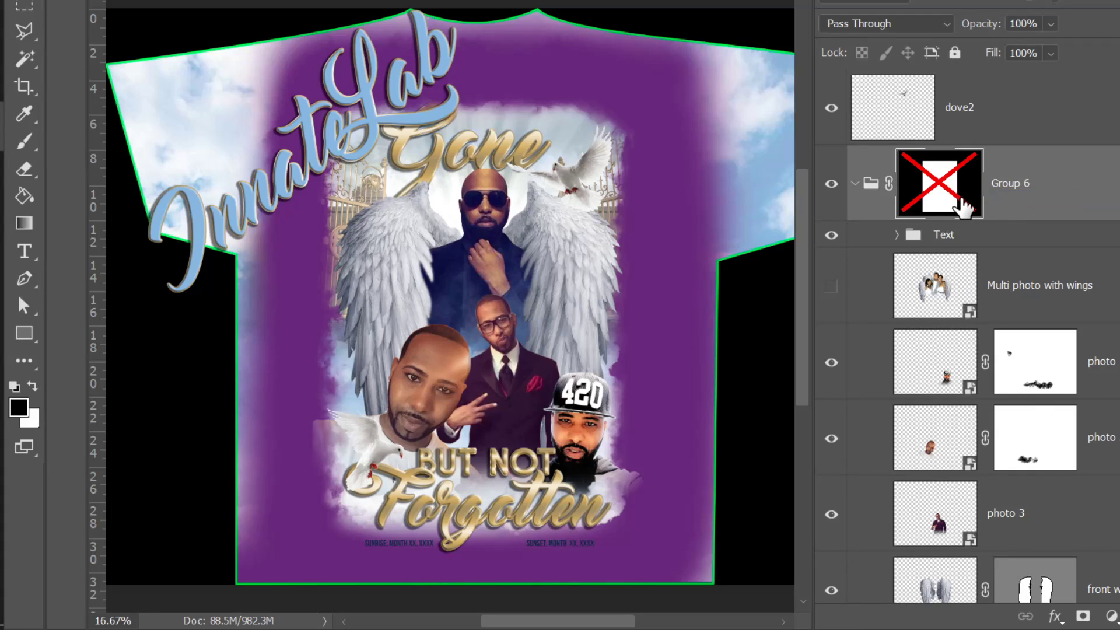
{"action": "scroll", "coordinate": [1006, 373], "scroll_direction": "down", "scroll_amount": 10}
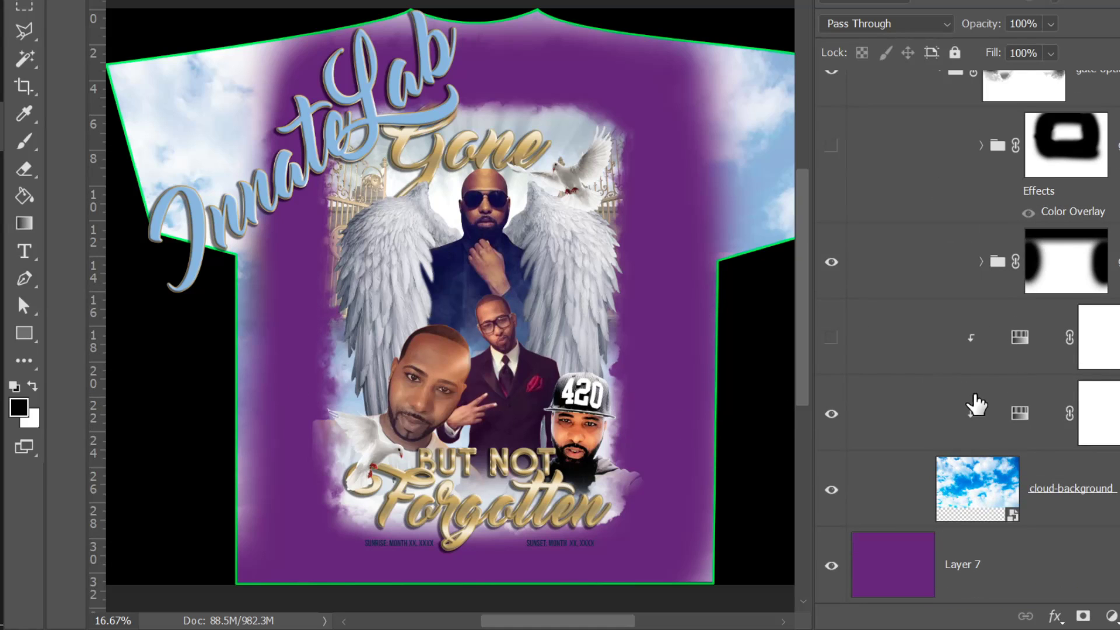
- Disable the layer mask on the background and back wings group
{"action": "scroll", "coordinate": [1027, 304], "scroll_direction": "up", "scroll_amount": 6}
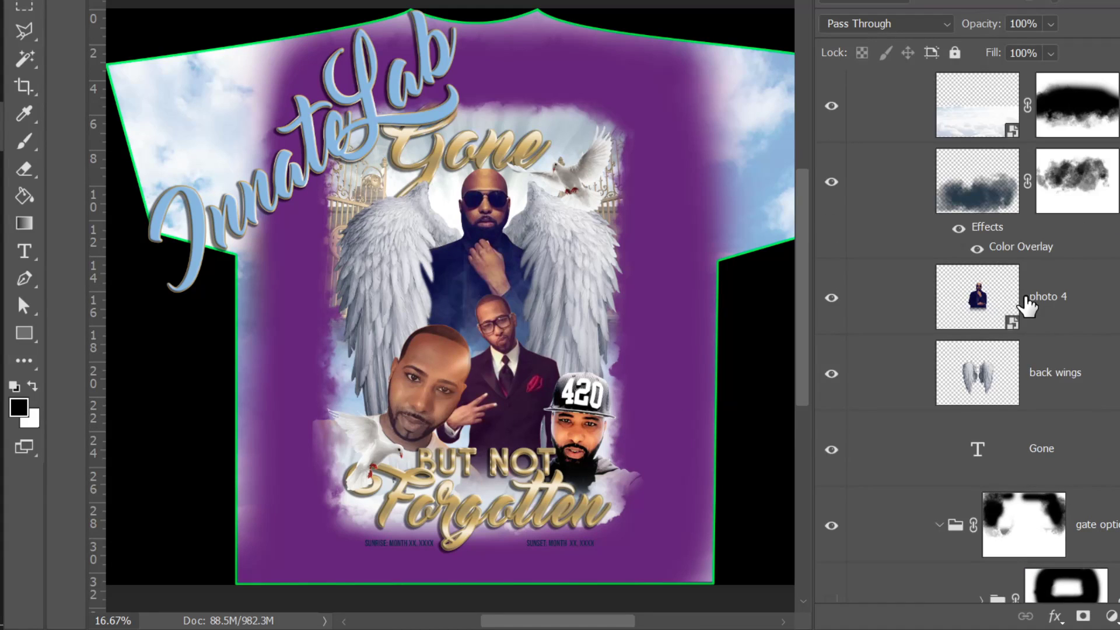
{"action": "scroll", "coordinate": [1025, 308], "scroll_direction": "down", "scroll_amount": 6}
{"action": "scroll", "coordinate": [1025, 307], "scroll_direction": "up", "scroll_amount": 10}
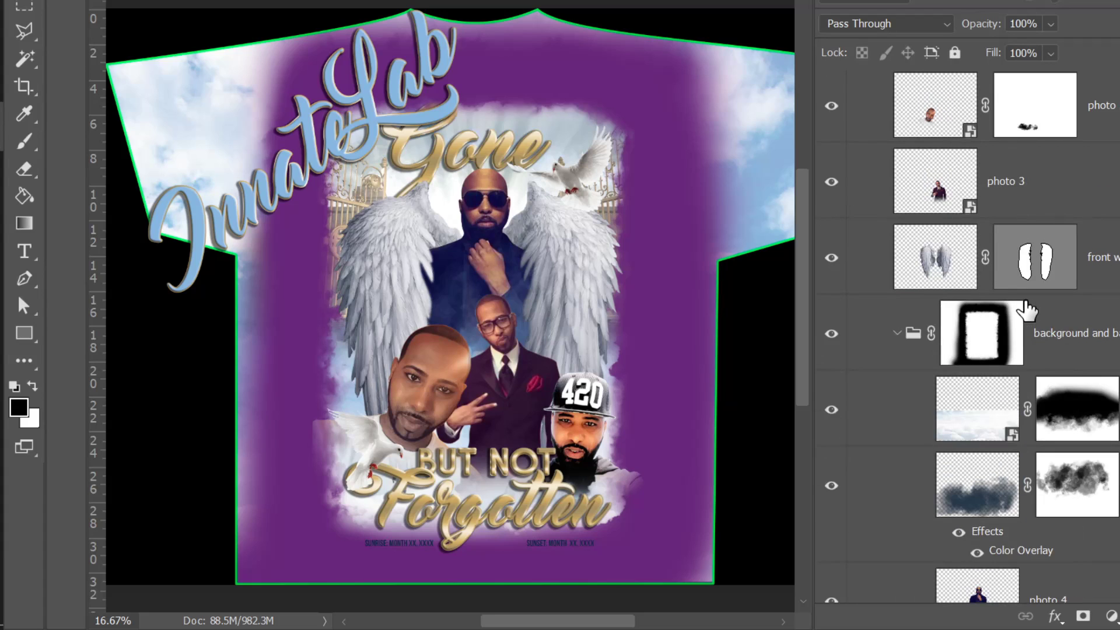
{"action": "scroll", "coordinate": [1024, 307], "scroll_direction": "down", "scroll_amount": 1}
{"action": "left_click", "coordinate": [999, 268]}
{"action": "right_click", "coordinate": [999, 261]}
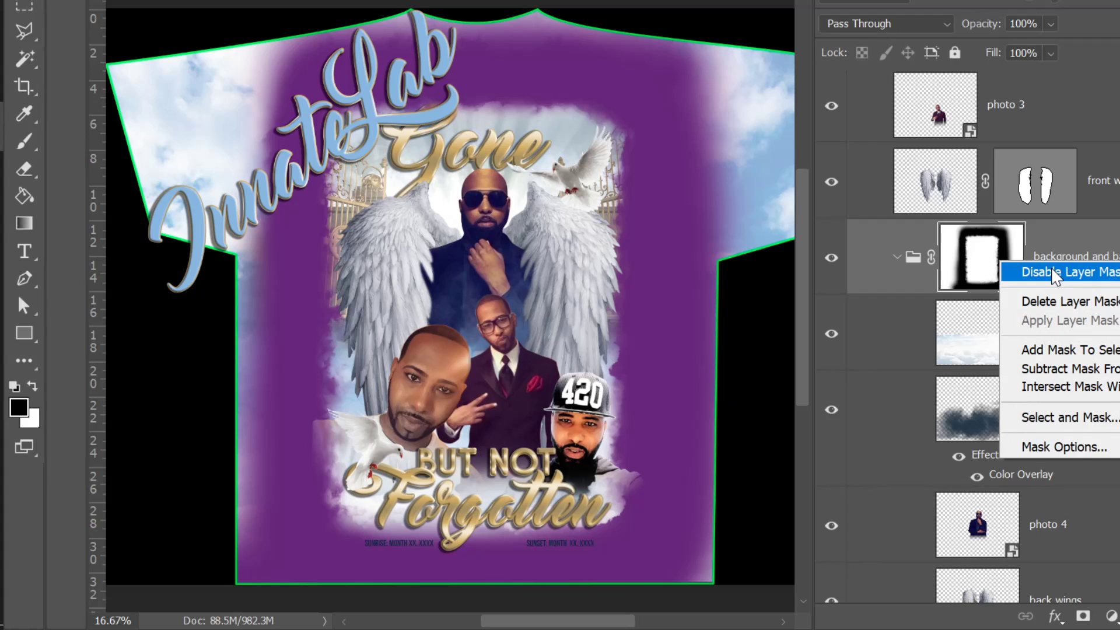
{"action": "left_click", "coordinate": [1054, 273]}
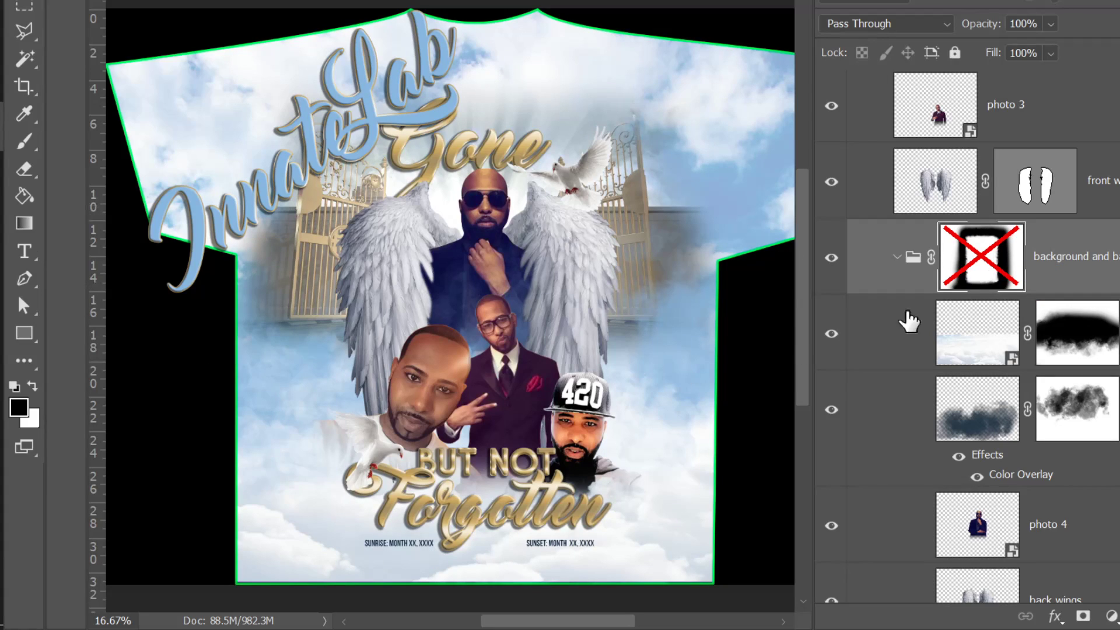
- Toggle the golden gates and the alternate gate image on and off to compare them
{"action": "scroll", "coordinate": [1008, 286], "scroll_direction": "down", "scroll_amount": 5}
{"action": "right_click", "coordinate": [649, 244]}
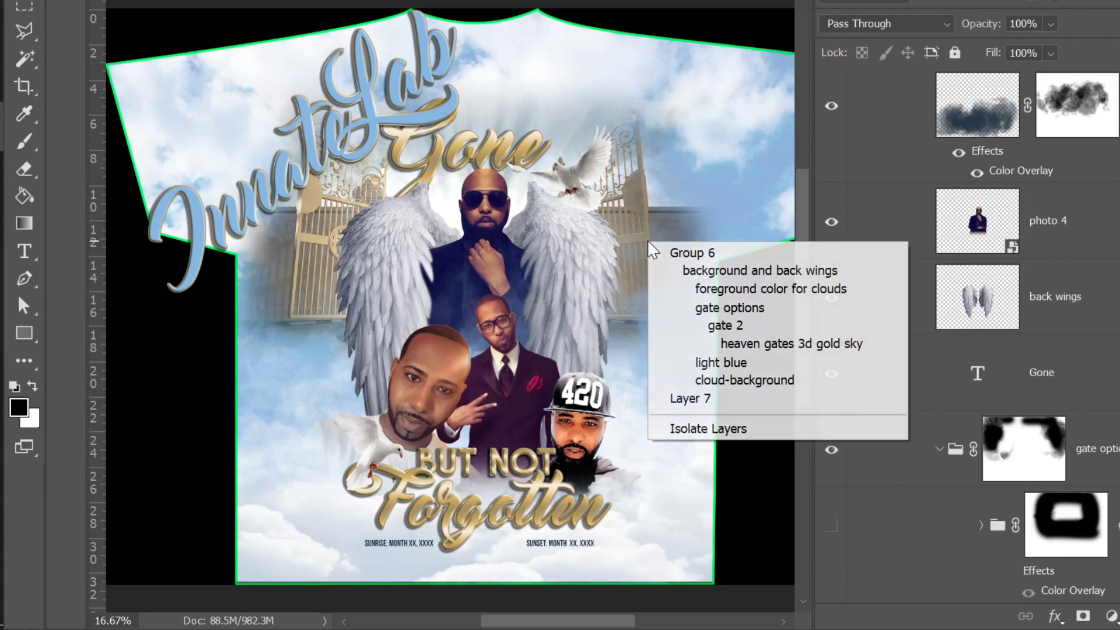
{"action": "left_click", "coordinate": [717, 308]}
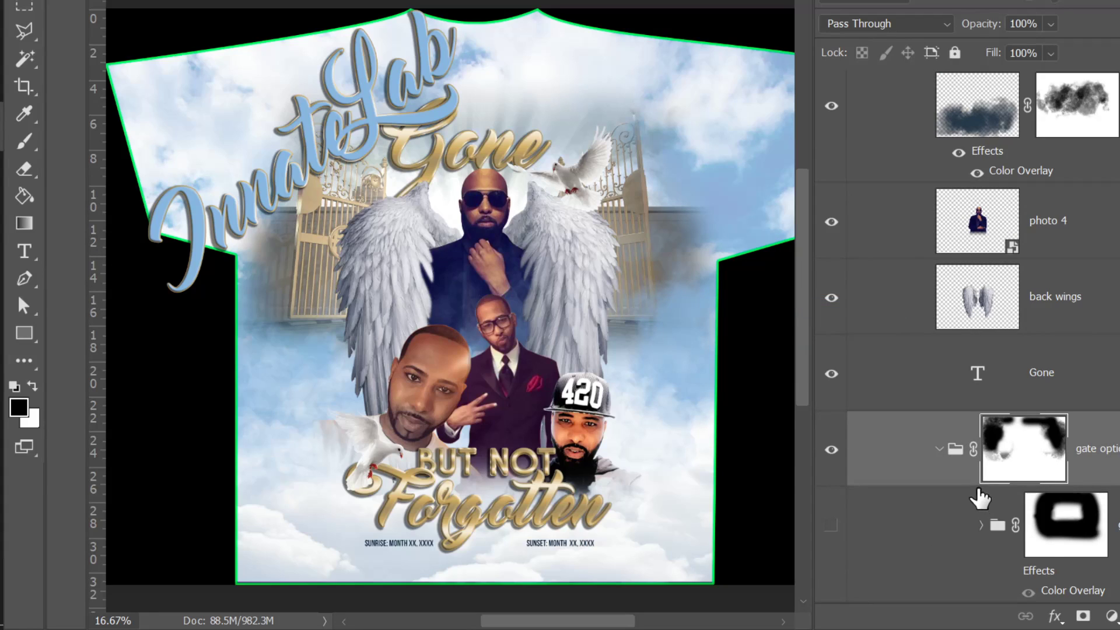
{"action": "scroll", "coordinate": [974, 487], "scroll_direction": "down", "scroll_amount": 2}
{"action": "scroll", "coordinate": [973, 478], "scroll_direction": "down", "scroll_amount": 2}
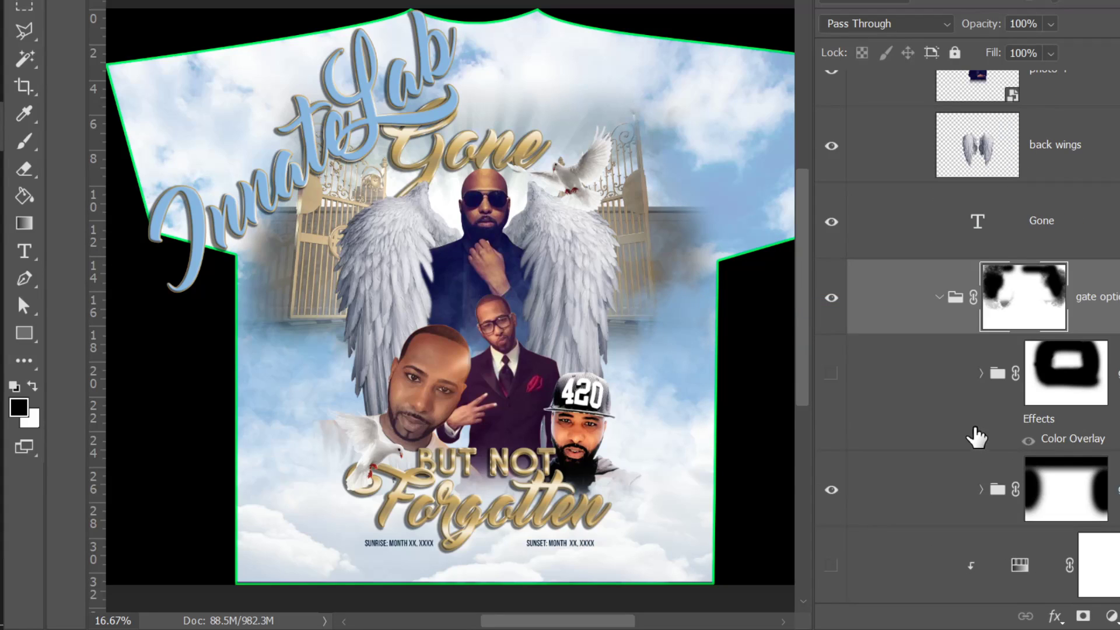
{"action": "left_click", "coordinate": [832, 490]}
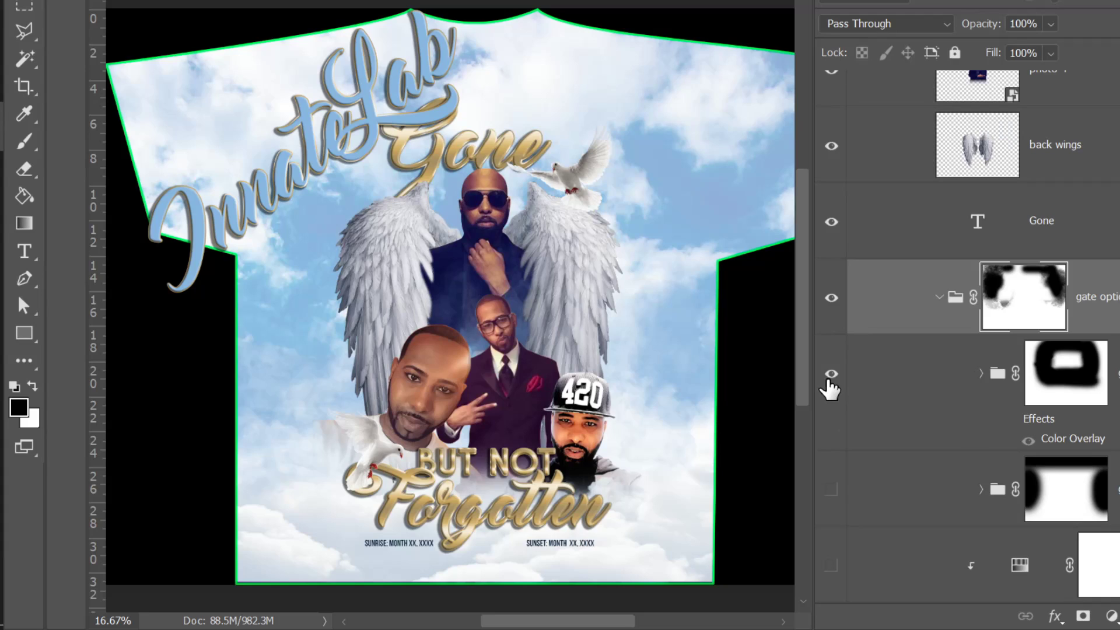
{"action": "left_click", "coordinate": [831, 376]}
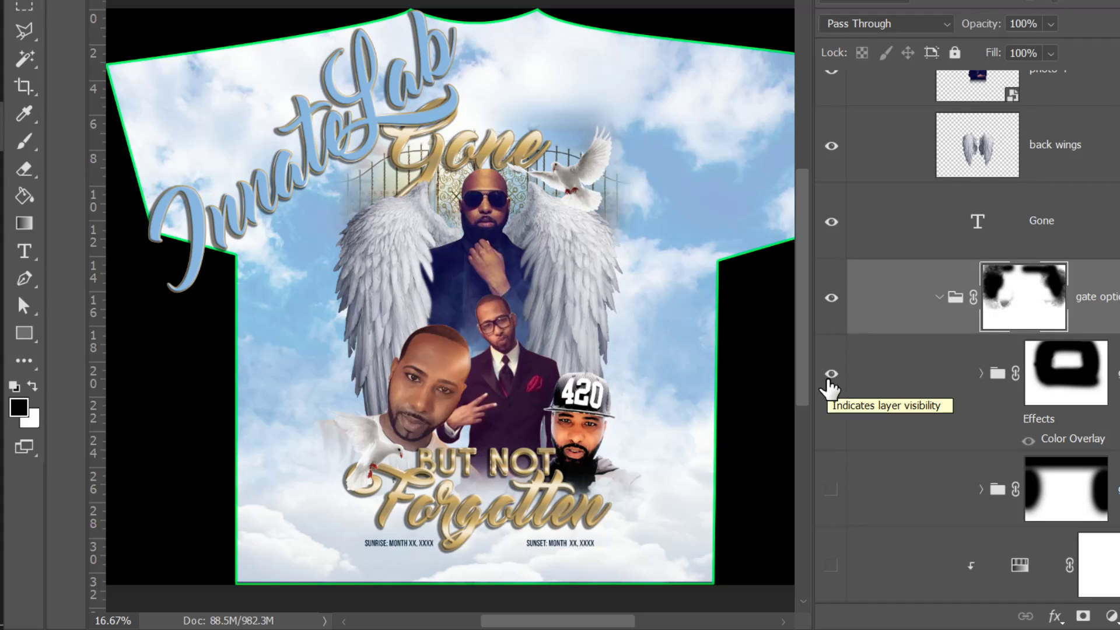
{"action": "left_click", "coordinate": [830, 376]}
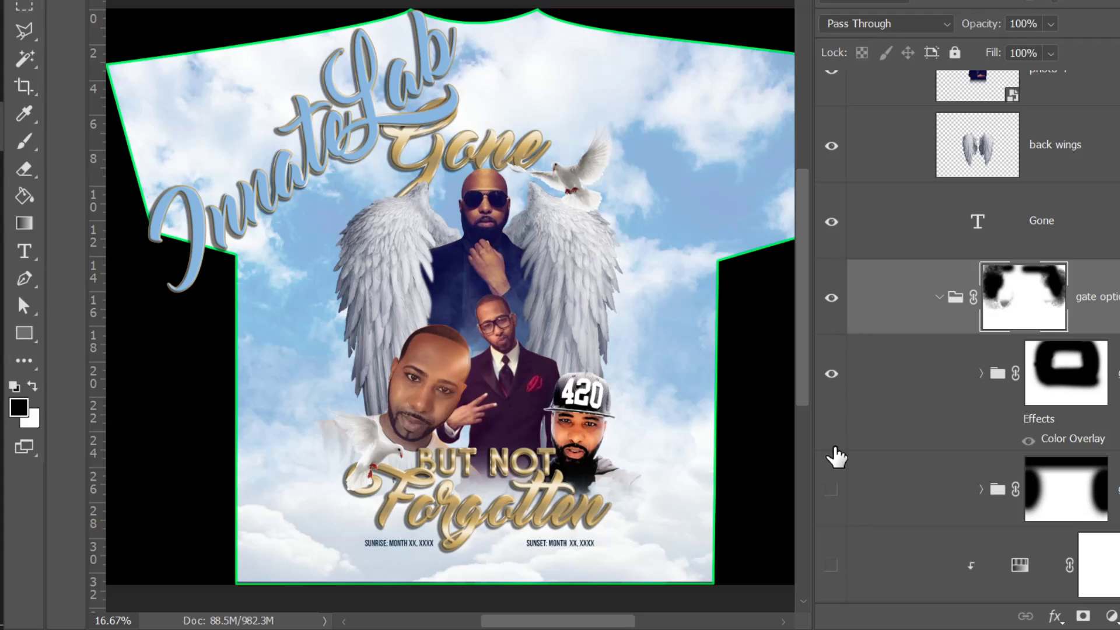
{"action": "left_click", "coordinate": [832, 376]}
{"action": "left_click", "coordinate": [834, 376]}
{"action": "left_click", "coordinate": [831, 493]}
{"action": "scroll", "coordinate": [833, 507], "scroll_direction": "down", "scroll_amount": 3}
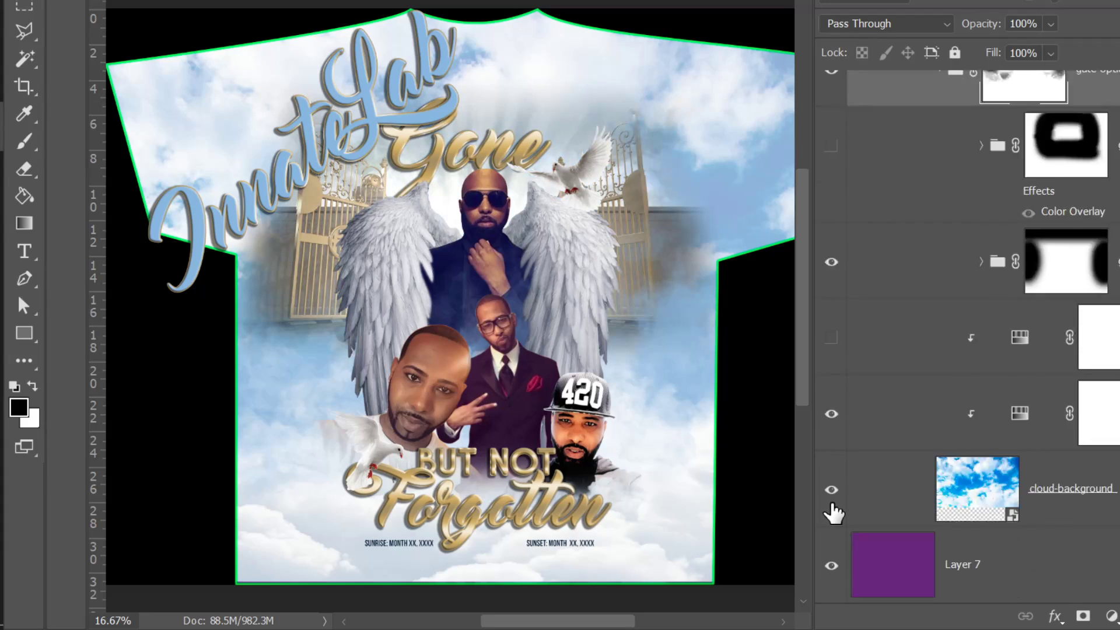
- Hide the golden gates and both adjustment layers over the clouds for a deeper blue sky
{"action": "left_click", "coordinate": [831, 339]}
{"action": "left_click", "coordinate": [830, 414]}
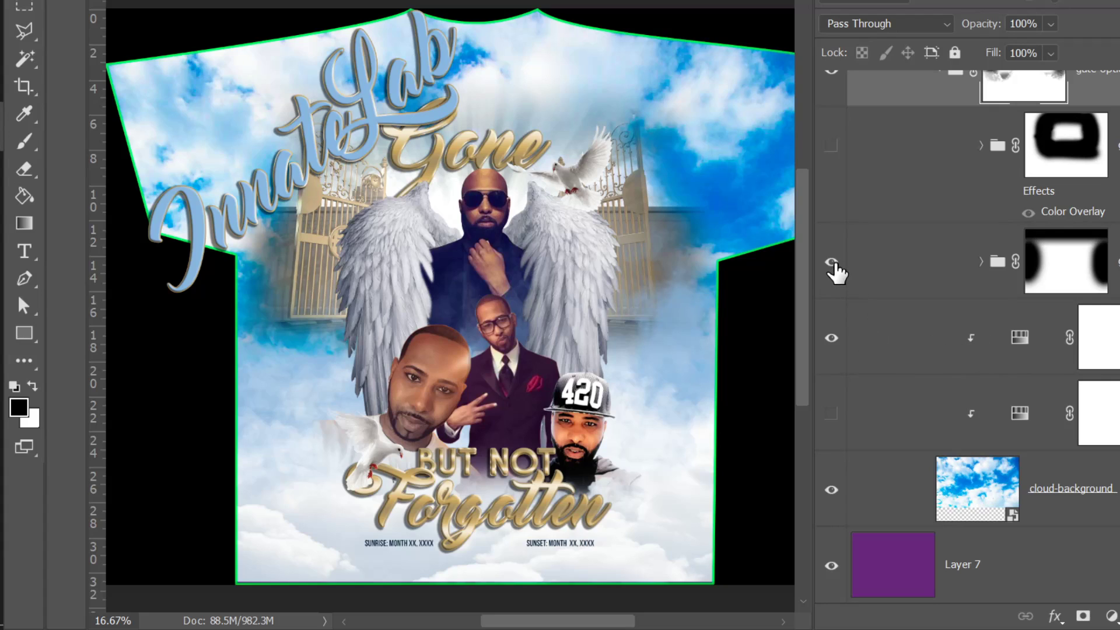
{"action": "left_click", "coordinate": [833, 145]}
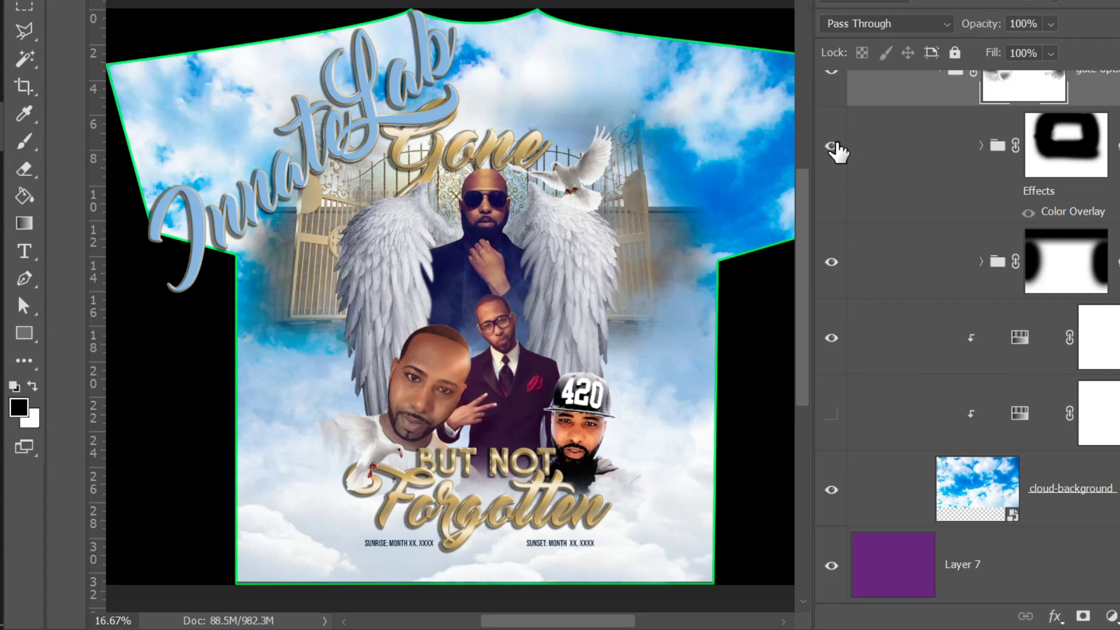
{"action": "left_click", "coordinate": [837, 145]}
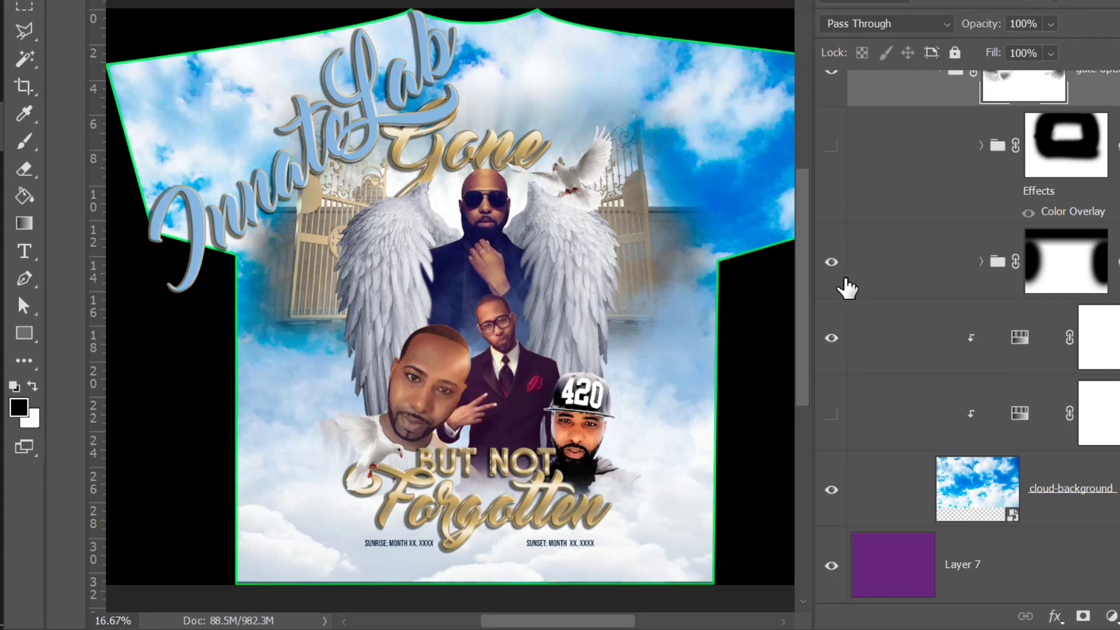
{"action": "left_click", "coordinate": [831, 264]}
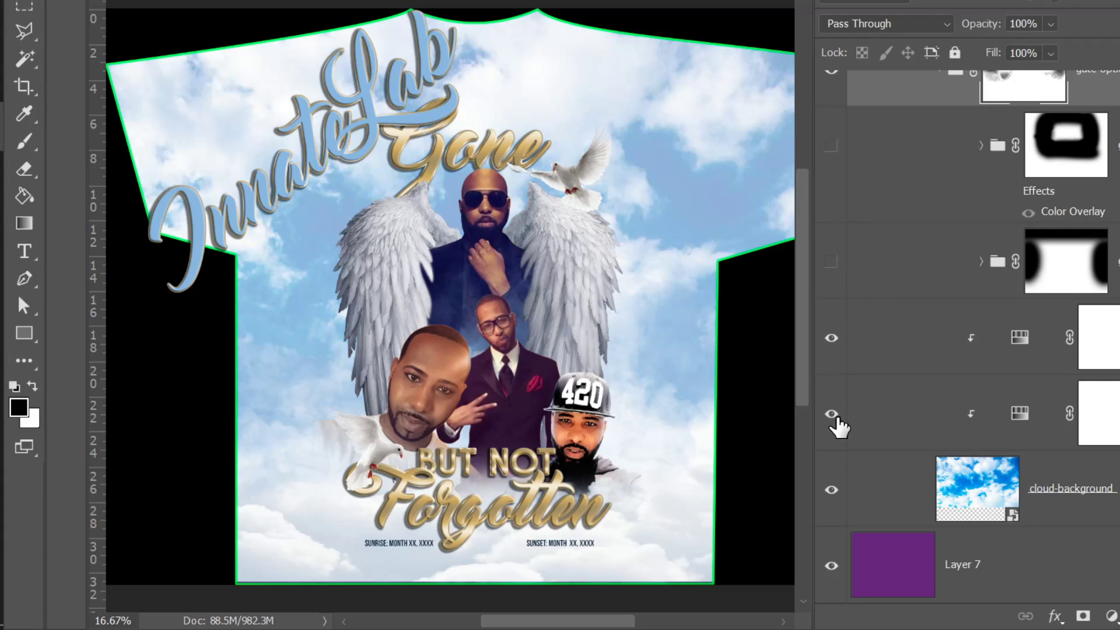
{"action": "left_click", "coordinate": [831, 339]}
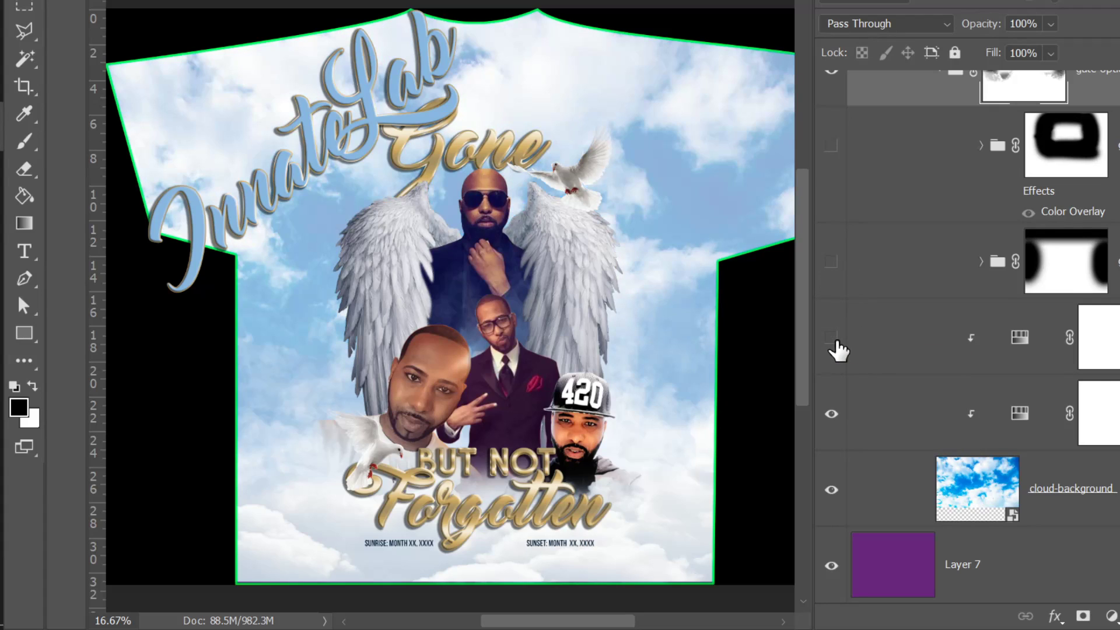
{"action": "left_click", "coordinate": [831, 416]}
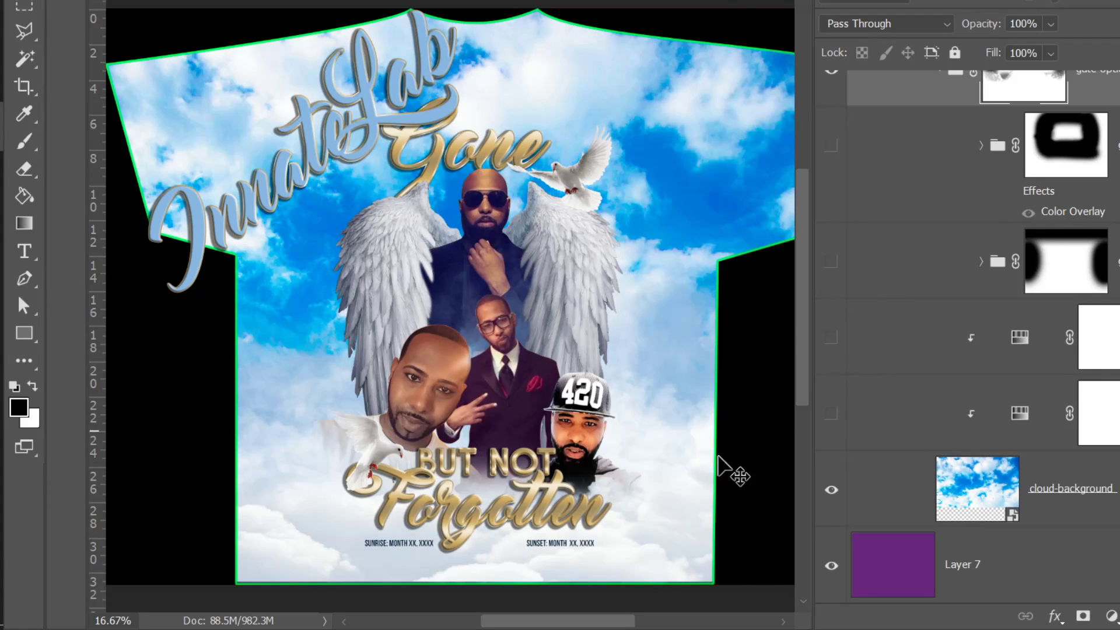
{"action": "scroll", "coordinate": [930, 548], "scroll_direction": "up", "scroll_amount": 4}
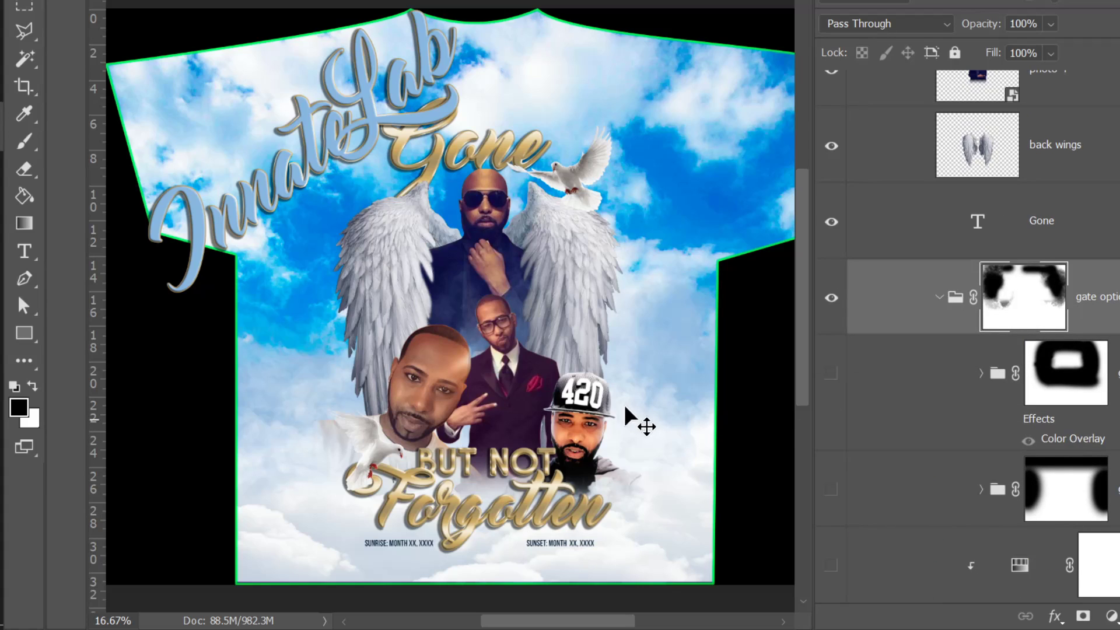
{"action": "scroll", "coordinate": [883, 484], "scroll_direction": "down", "scroll_amount": 3}
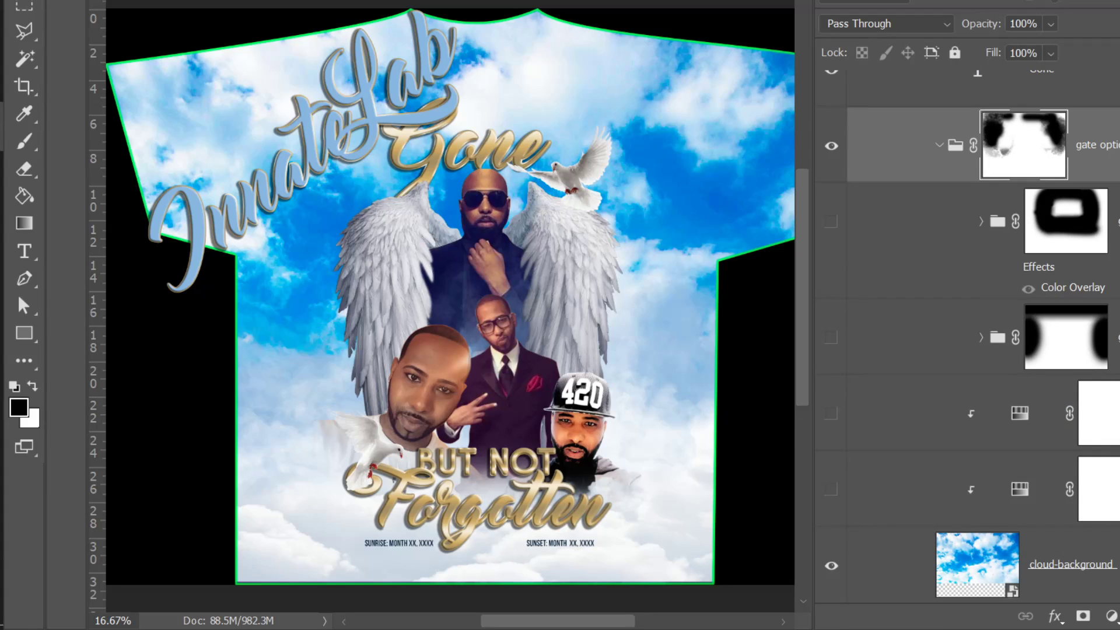
{"action": "scroll", "coordinate": [969, 336], "scroll_direction": "up", "scroll_amount": 6}
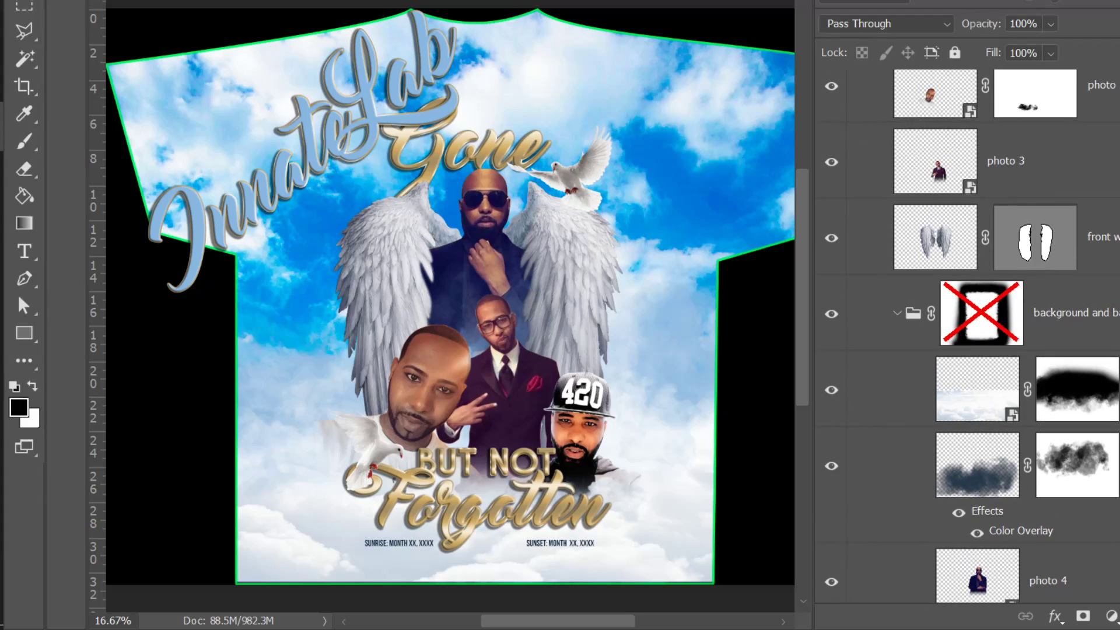
{"action": "scroll", "coordinate": [968, 335], "scroll_direction": "up", "scroll_amount": 8}
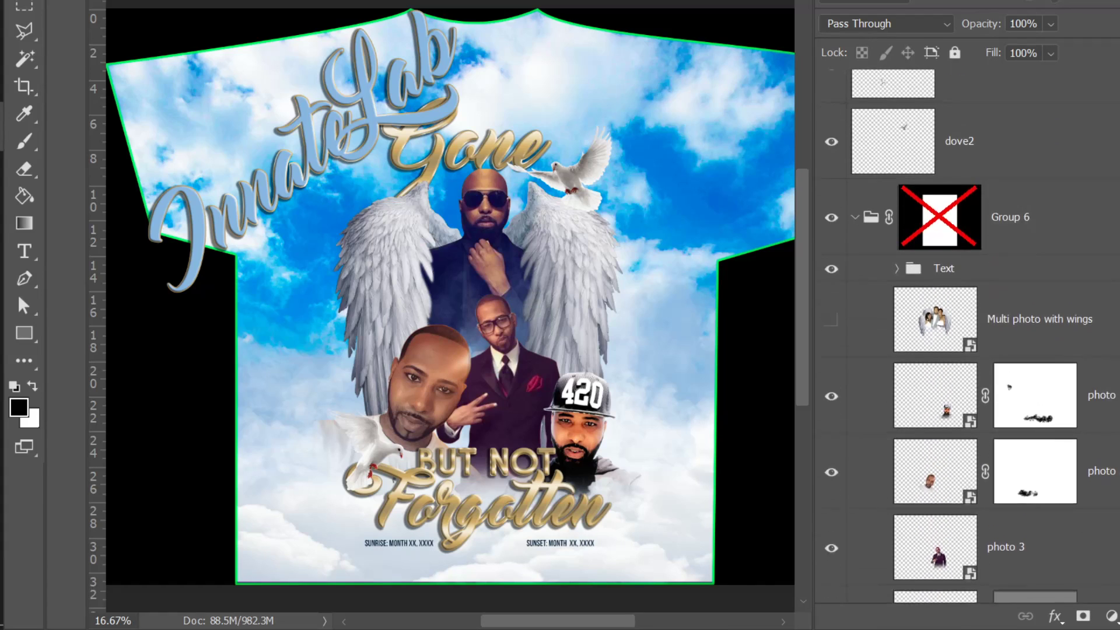
{"action": "scroll", "coordinate": [969, 335], "scroll_direction": "down", "scroll_amount": 3}
{"action": "scroll", "coordinate": [968, 336], "scroll_direction": "up", "scroll_amount": 5}
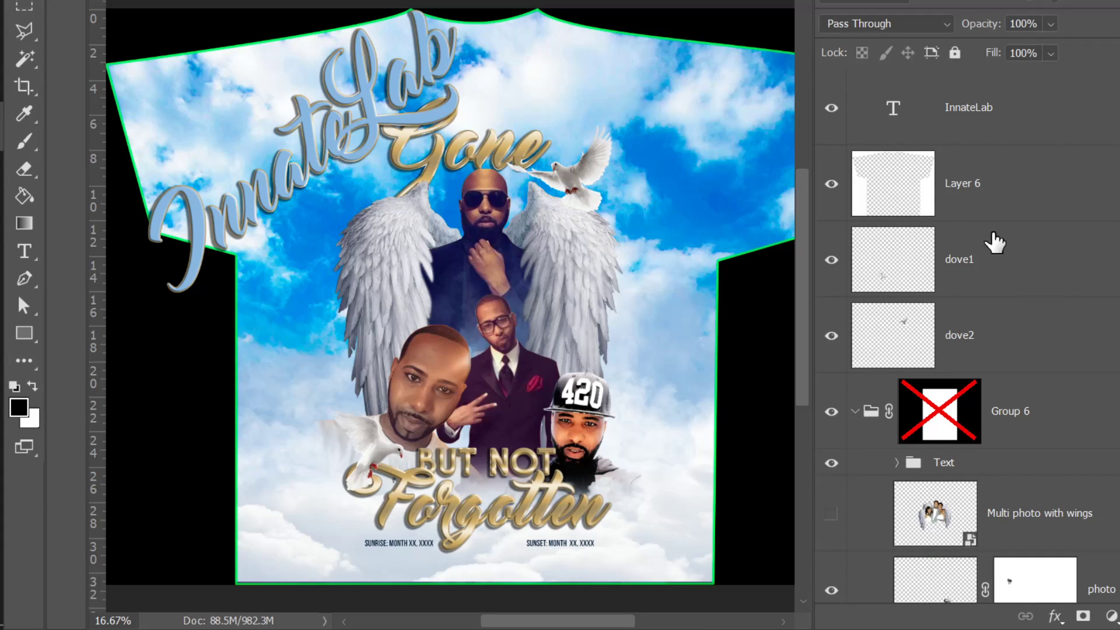
{"action": "left_click", "coordinate": [832, 260]}
{"action": "left_click", "coordinate": [832, 335]}
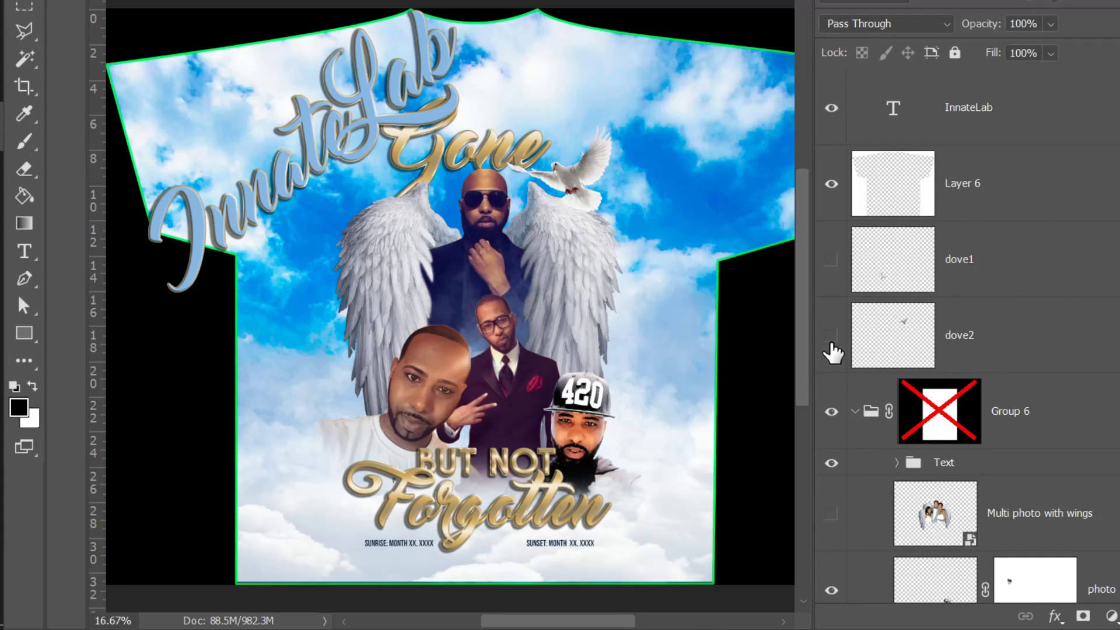
{"action": "left_click", "coordinate": [831, 336]}
{"action": "left_click", "coordinate": [831, 260]}
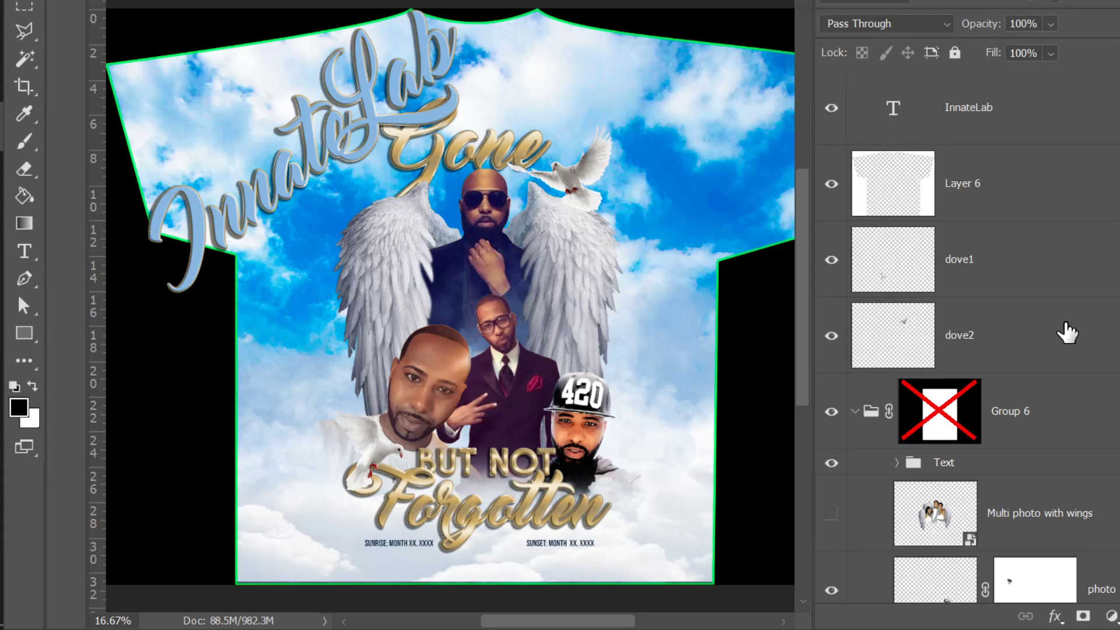
{"action": "scroll", "coordinate": [962, 321], "scroll_direction": "down", "scroll_amount": 8}
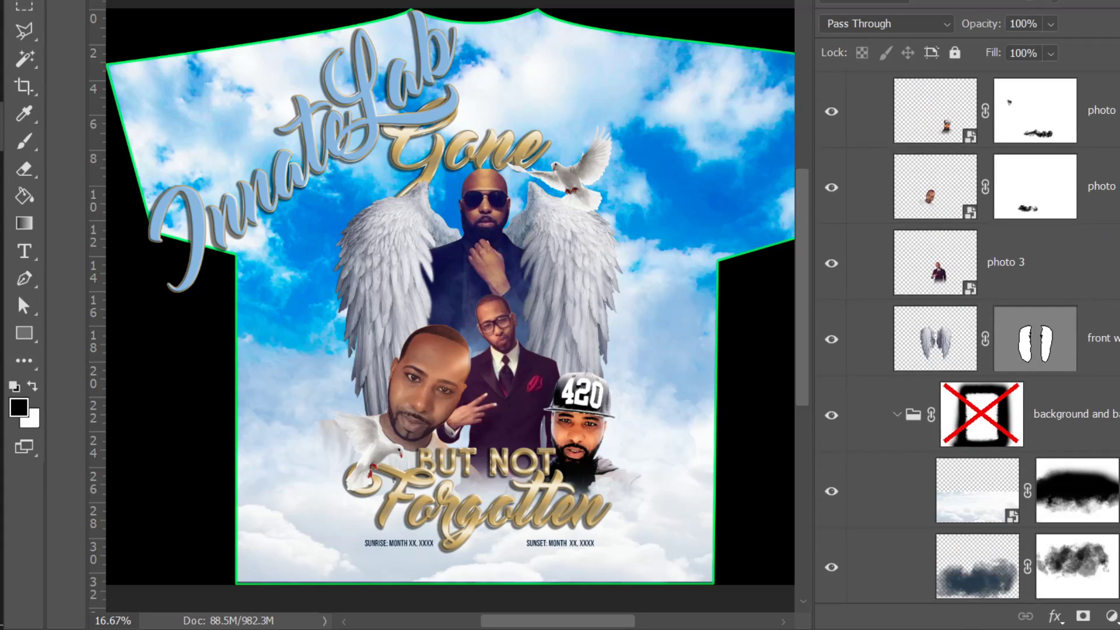
{"action": "scroll", "coordinate": [963, 320], "scroll_direction": "up", "scroll_amount": 8}
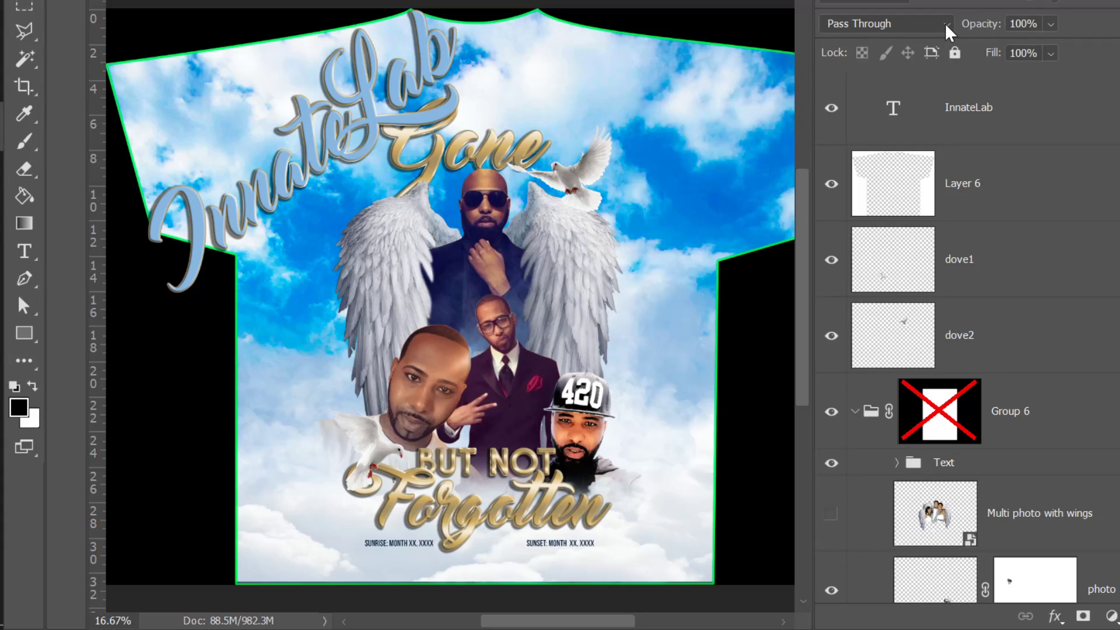
{"action": "right_click", "coordinate": [520, 155]}
{"action": "left_click", "coordinate": [563, 204]}
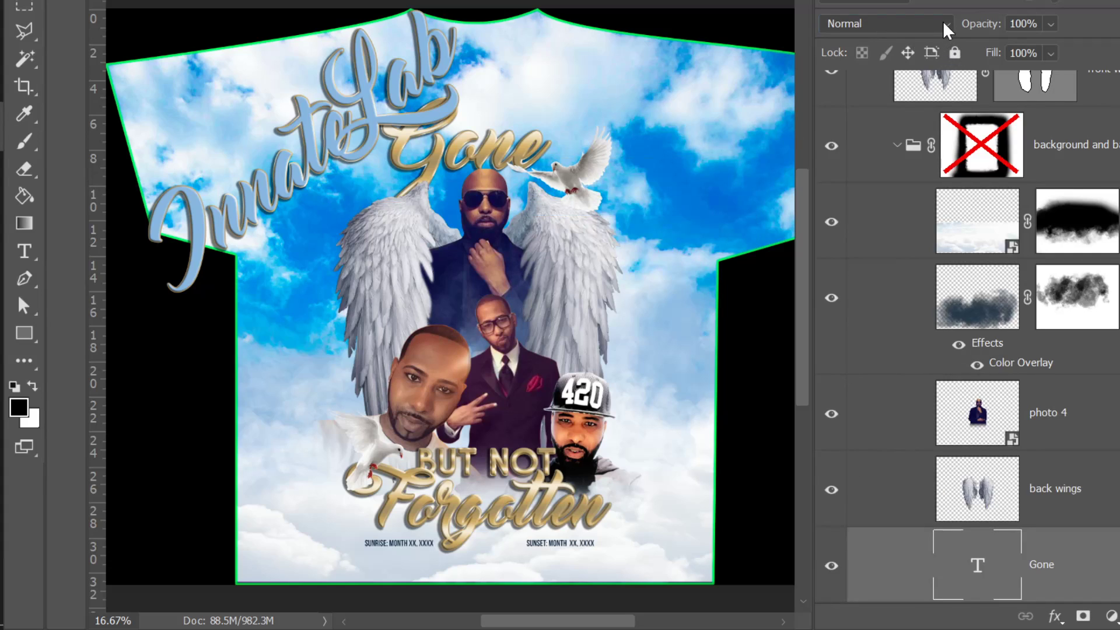
{"action": "left_click", "coordinate": [944, 27]}
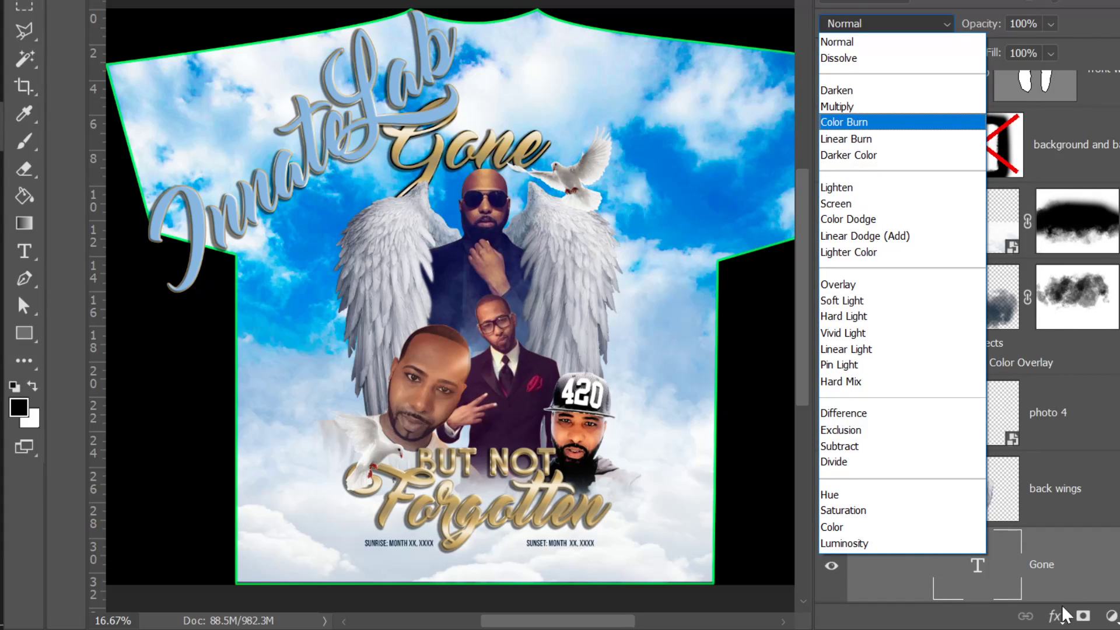
{"action": "left_click", "coordinate": [1066, 574]}
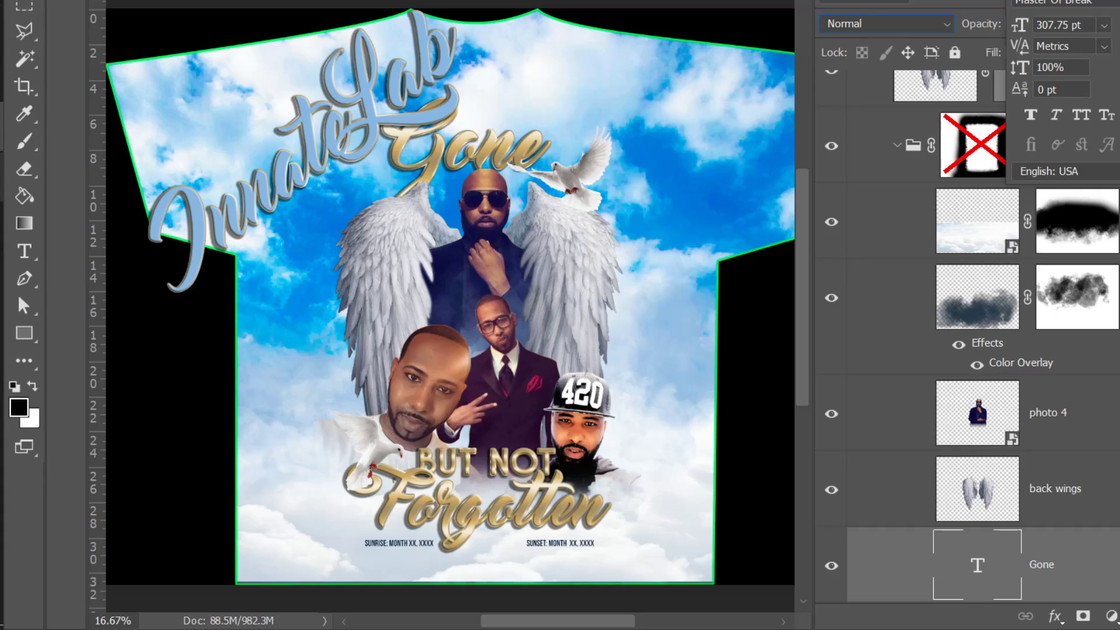
{"action": "mouse_move", "coordinate": [2, 175]}
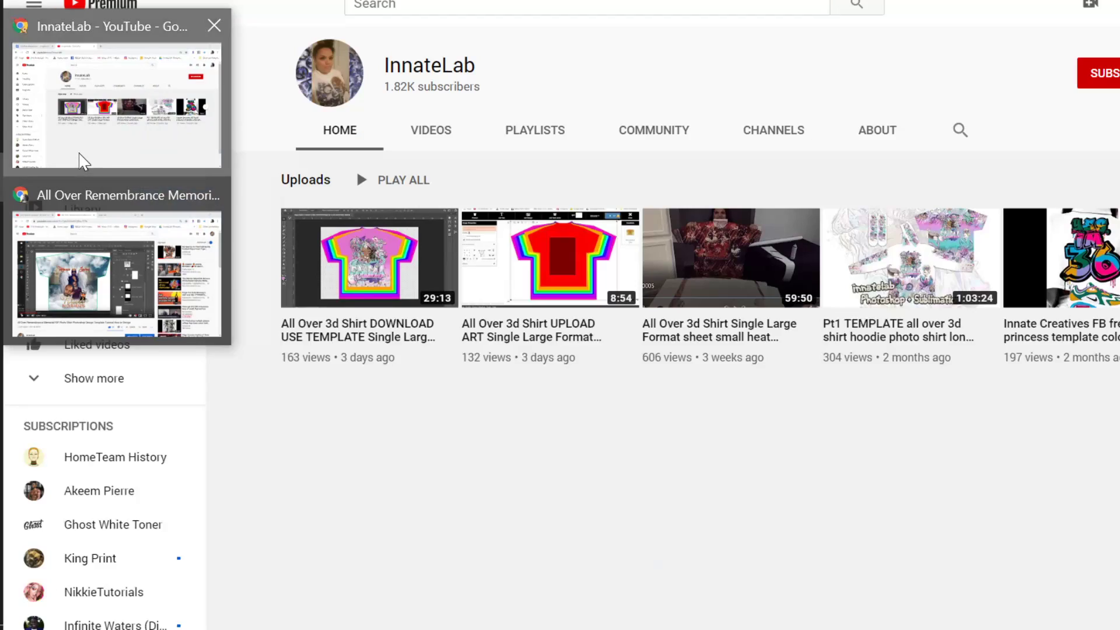
- Follow the youtube.com/Innatelab link in the giveaway instructions document
{"action": "left_click", "coordinate": [82, 162]}
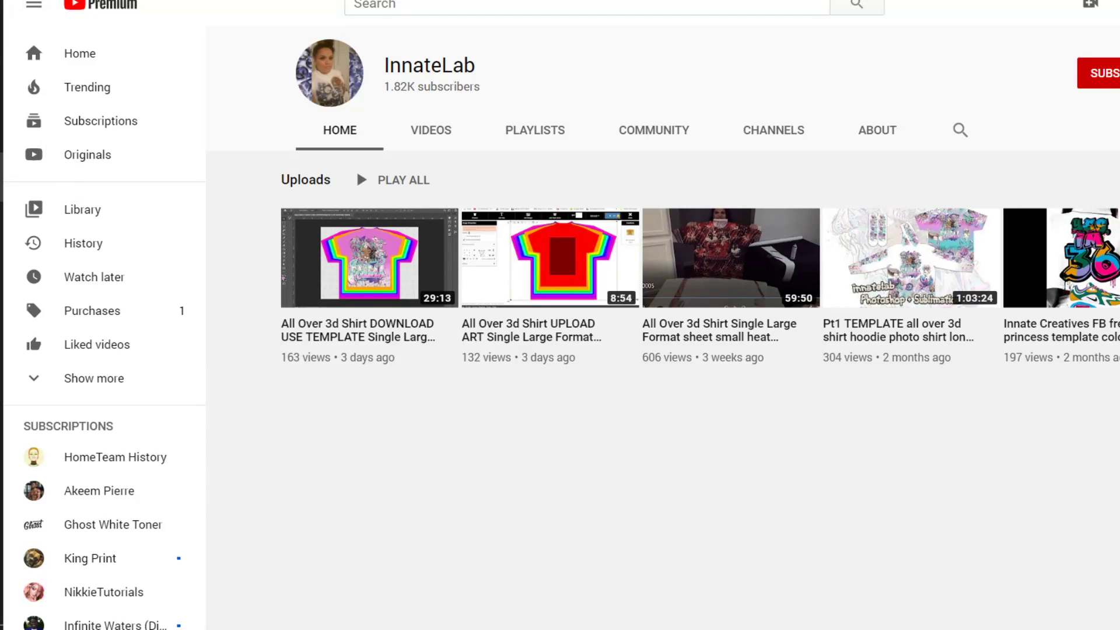
{"action": "key", "text": "alt+Tab"}
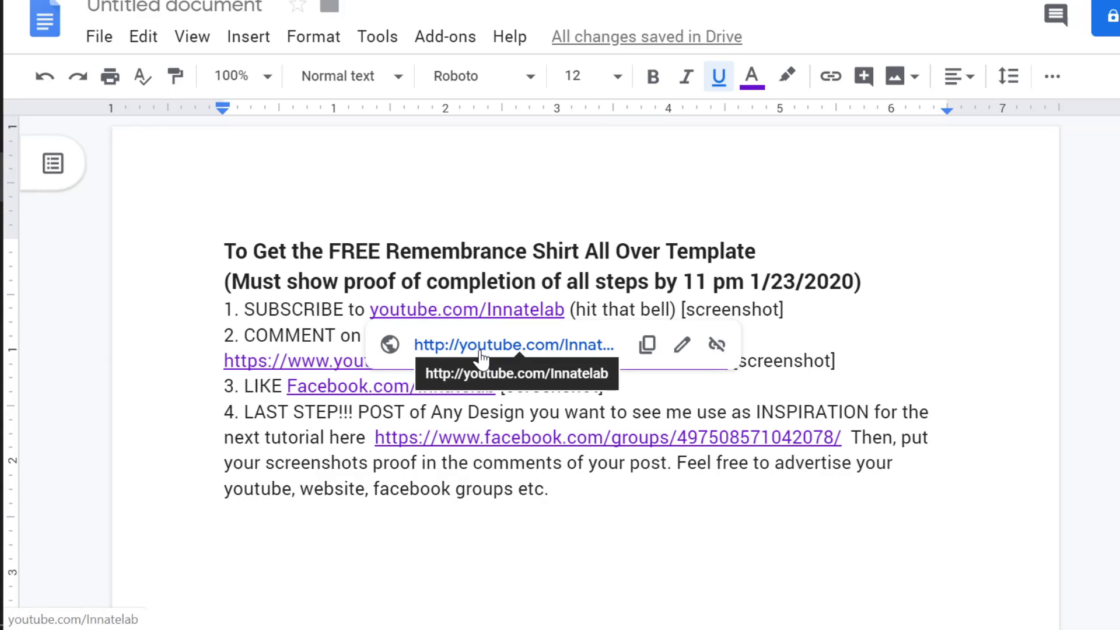
{"action": "left_click", "coordinate": [450, 488]}
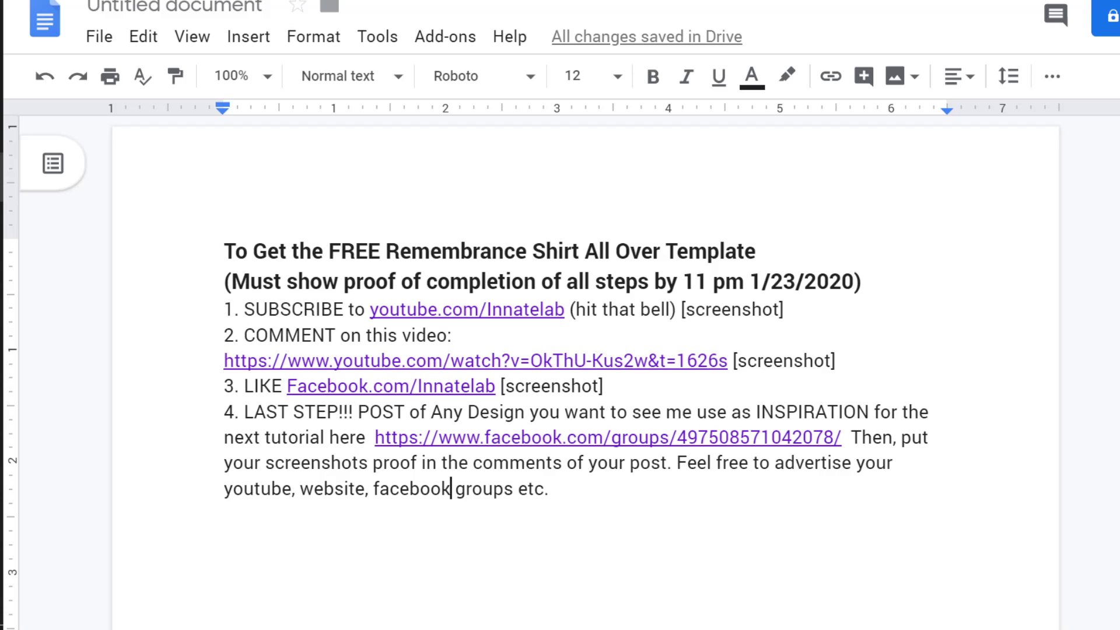
{"action": "left_click", "coordinate": [493, 309]}
{"action": "left_click", "coordinate": [502, 347]}
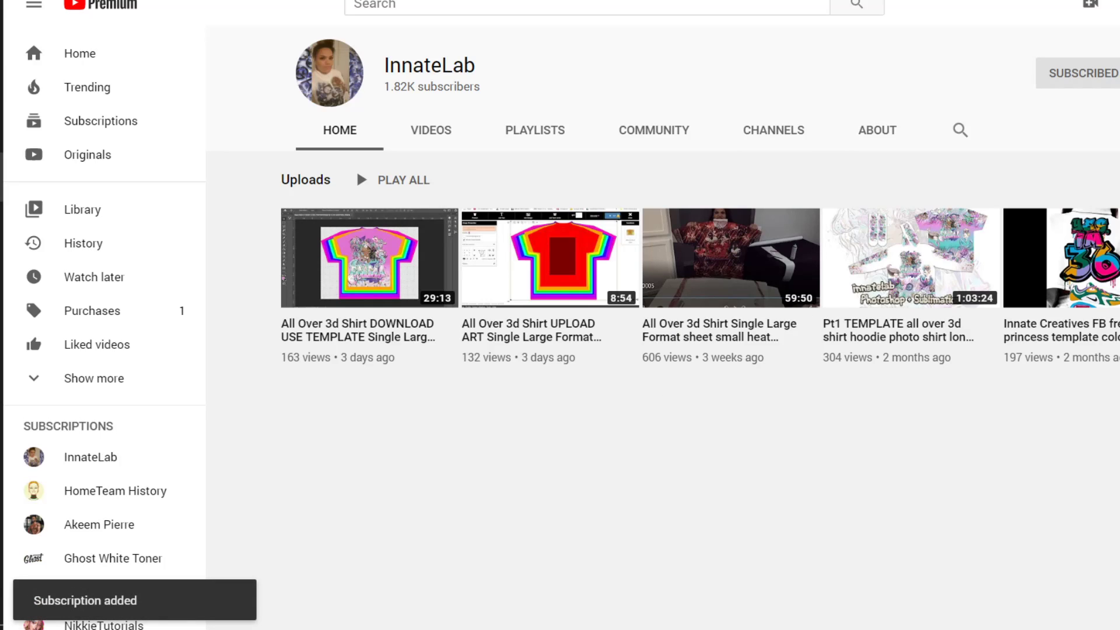
- Set the InnateLab channel's notifications to All
{"action": "left_click", "coordinate": [1080, 114]}
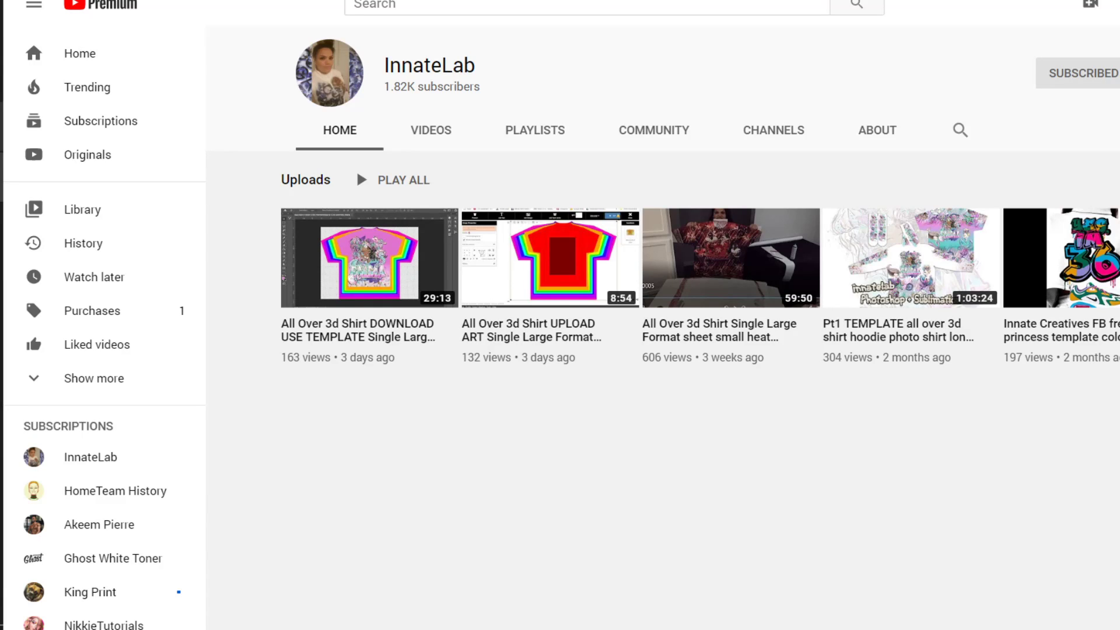
{"action": "mouse_move", "coordinate": [2, 126]}
- Create a new 1920 x 1080 Clipboard document and paste the YouTube channel screenshot as Layer 1
{"action": "left_click", "coordinate": [17, 294]}
{"action": "key", "text": "alt+f"}
{"action": "key", "text": "n"}
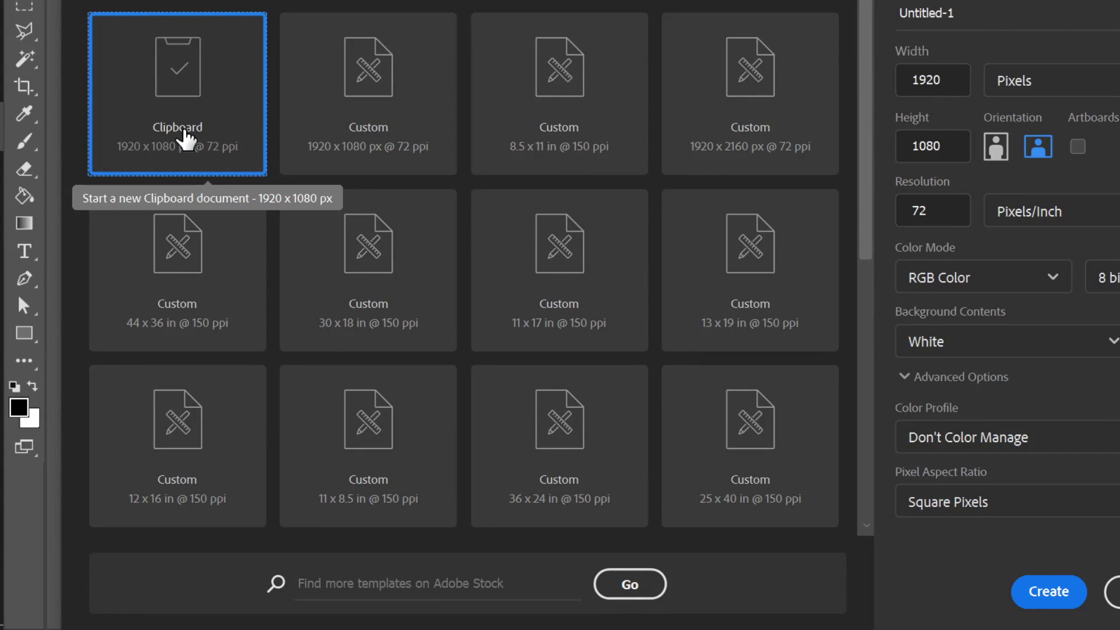
{"action": "left_click", "coordinate": [1079, 594]}
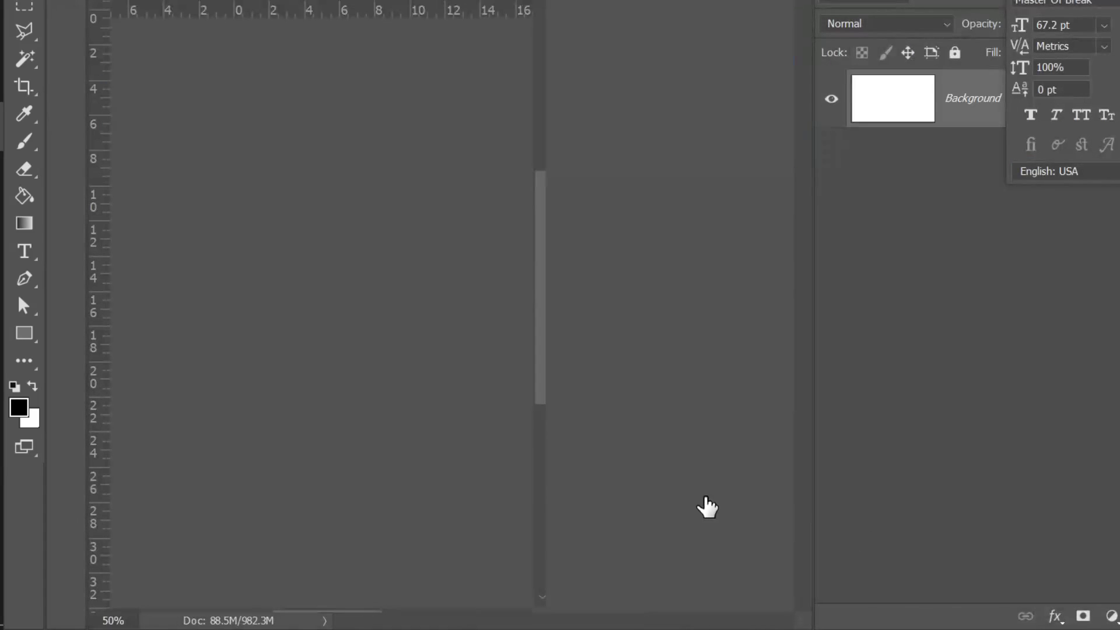
{"action": "key", "text": "ctrl+v"}
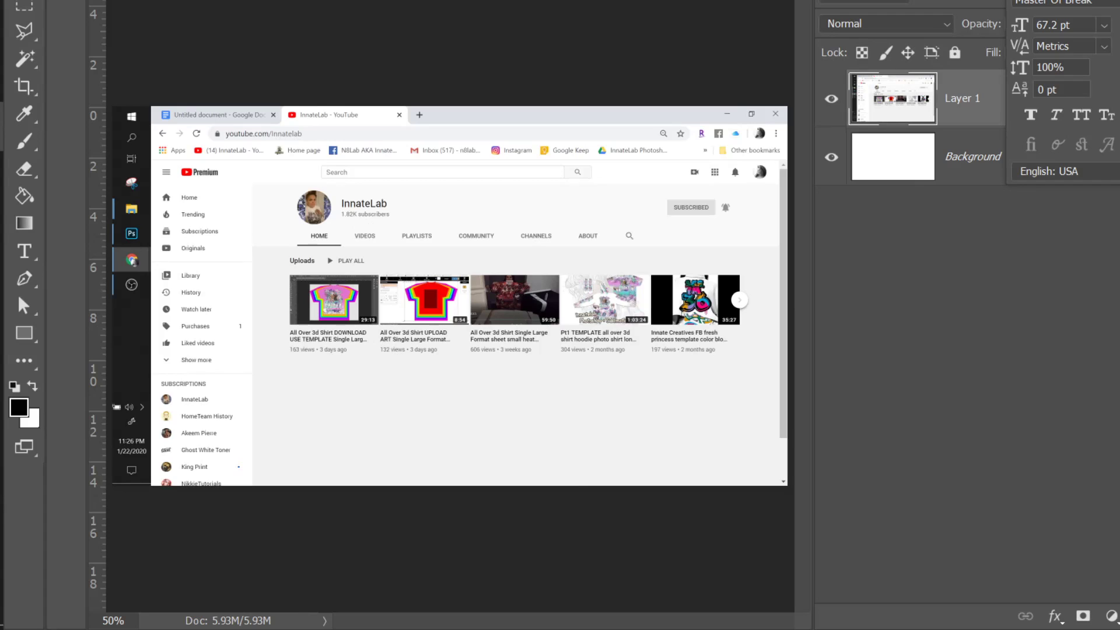
{"action": "key", "text": "super"}
{"action": "key", "text": "Escape"}
- Launch Paint and paste the InnateLab channel screenshot into it
{"action": "key", "text": "super"}
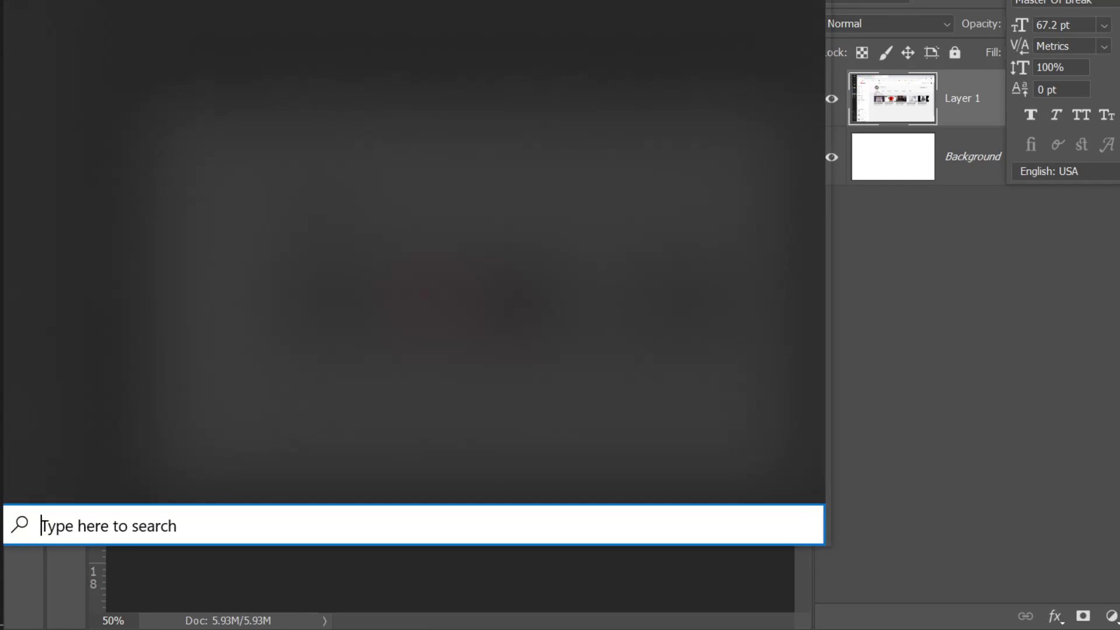
{"action": "type", "text": "pa"}
{"action": "type", "text": "paint"}
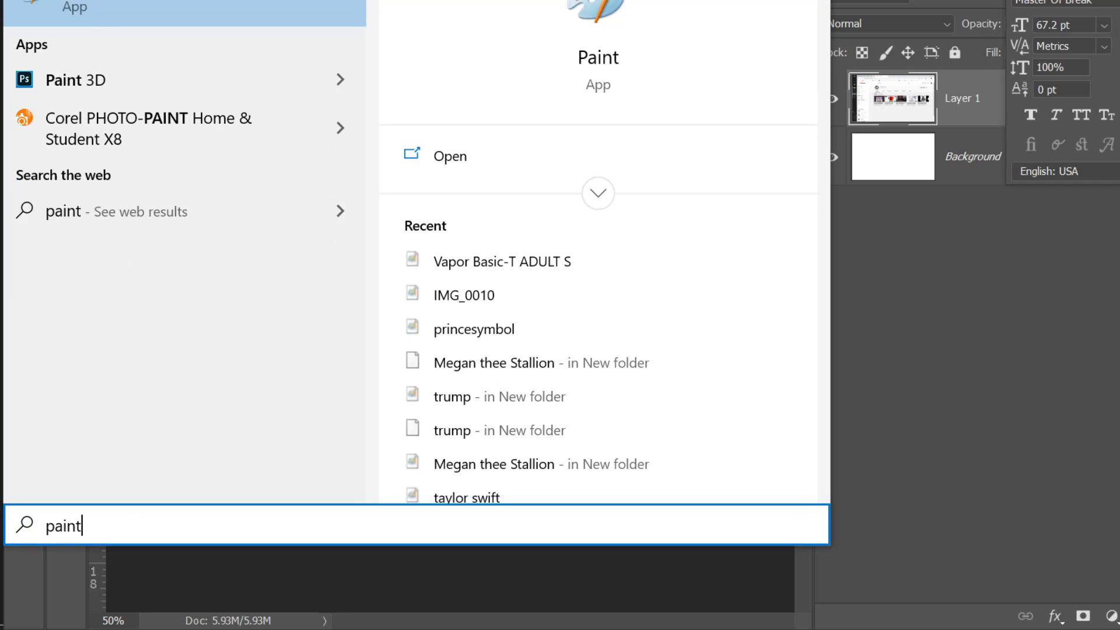
{"action": "key", "text": "Return"}
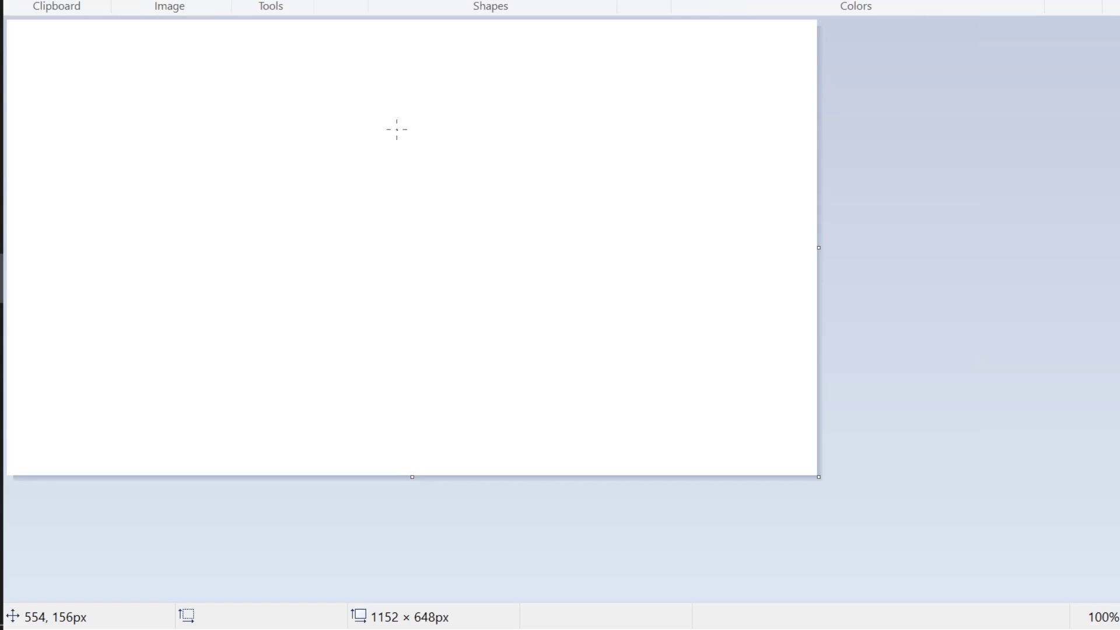
{"action": "left_click", "coordinate": [396, 129]}
{"action": "key", "text": "ctrl+v"}
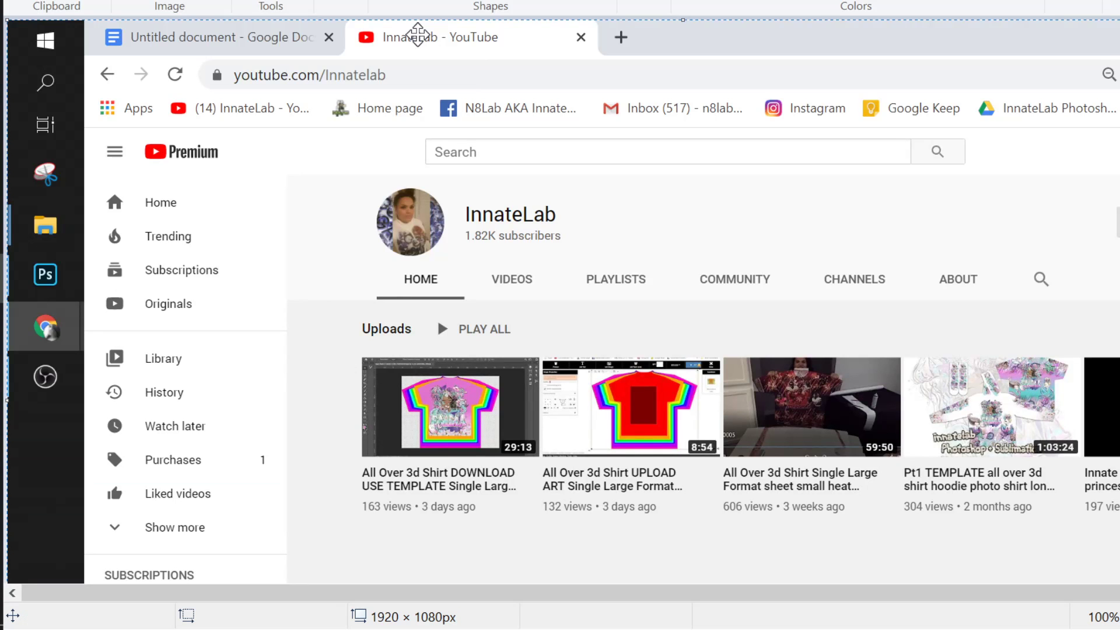
{"action": "scroll", "coordinate": [507, 327], "scroll_direction": "down", "scroll_amount": 3}
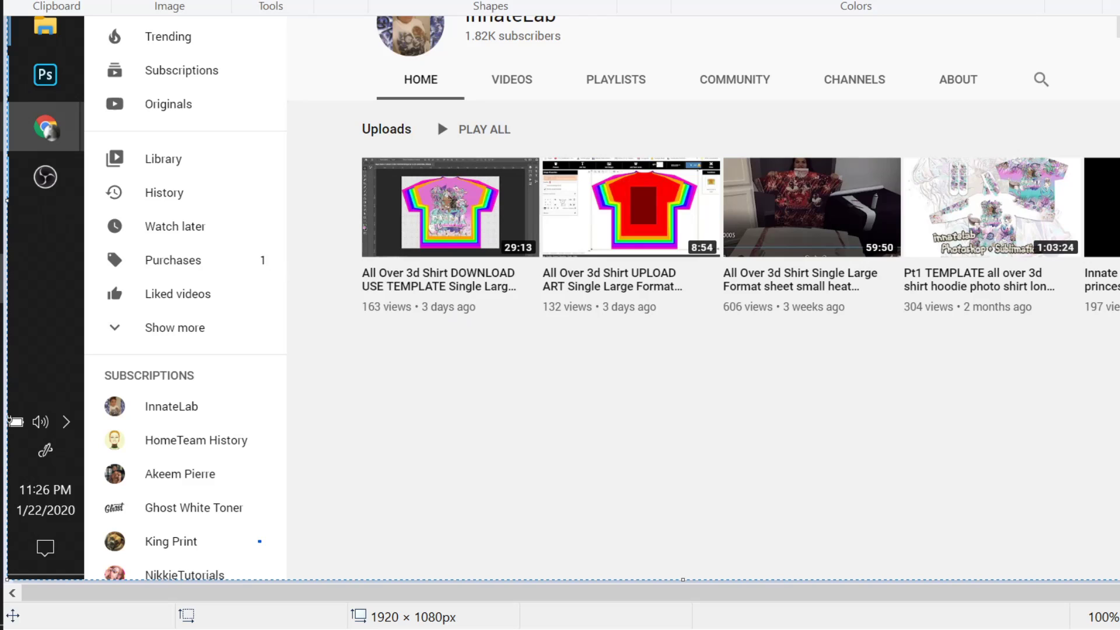
{"action": "mouse_move", "coordinate": [45, 74]}
{"action": "mouse_move", "coordinate": [49, 128]}
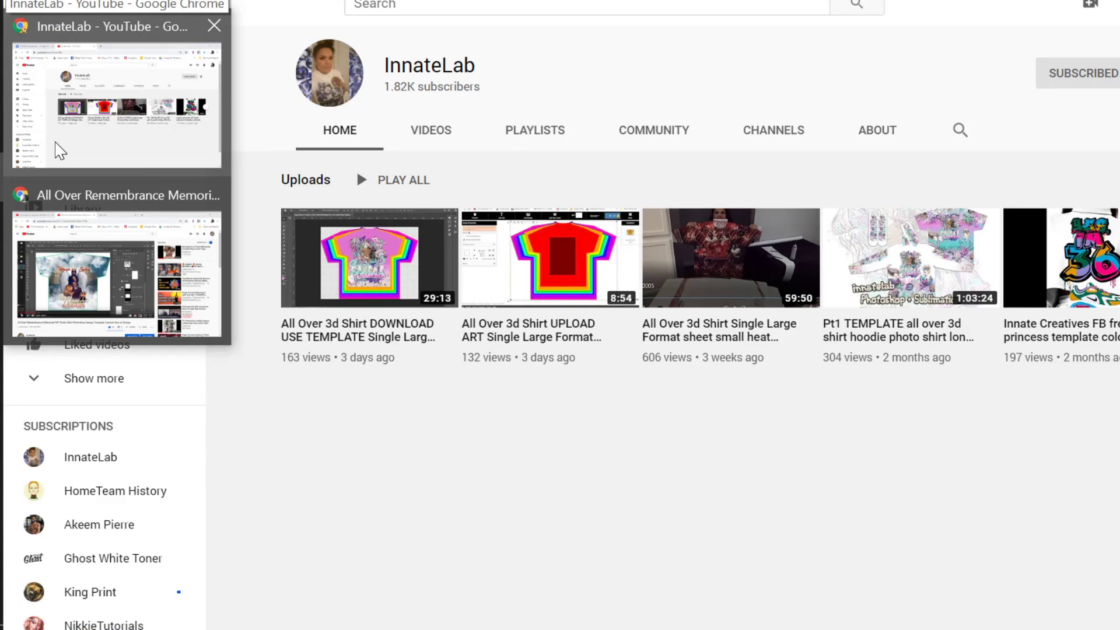
{"action": "left_click", "coordinate": [60, 150]}
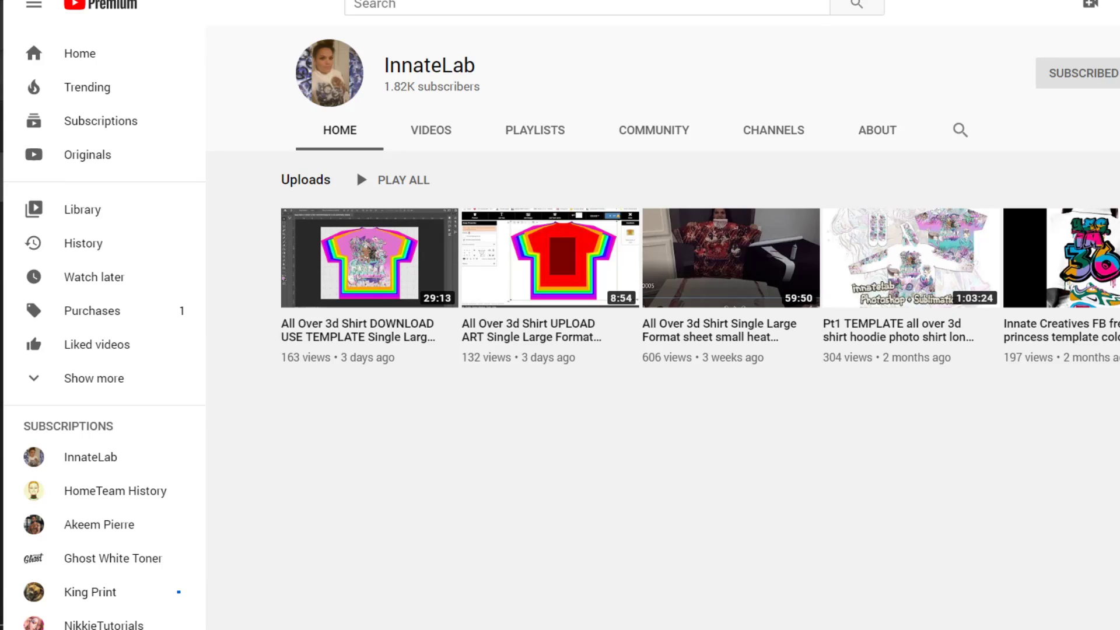
{"action": "key", "text": "alt+Tab"}
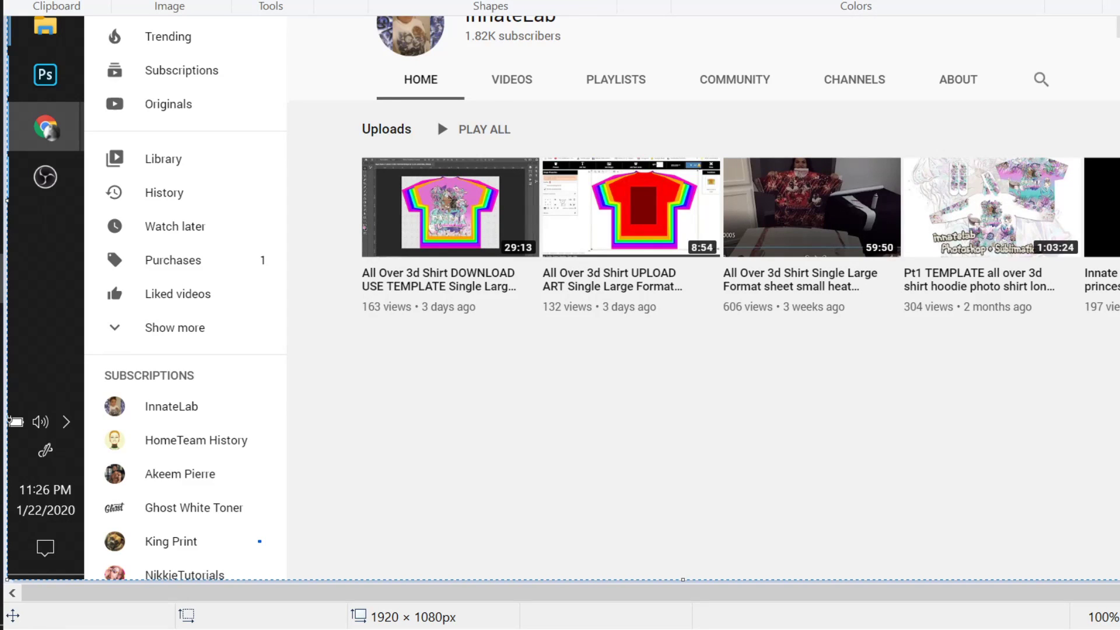
- Save the screenshot to the Desktop as a JPEG named 'step1'
{"action": "key", "text": "alt+f"}
{"action": "mouse_move", "coordinate": [98, 93]}
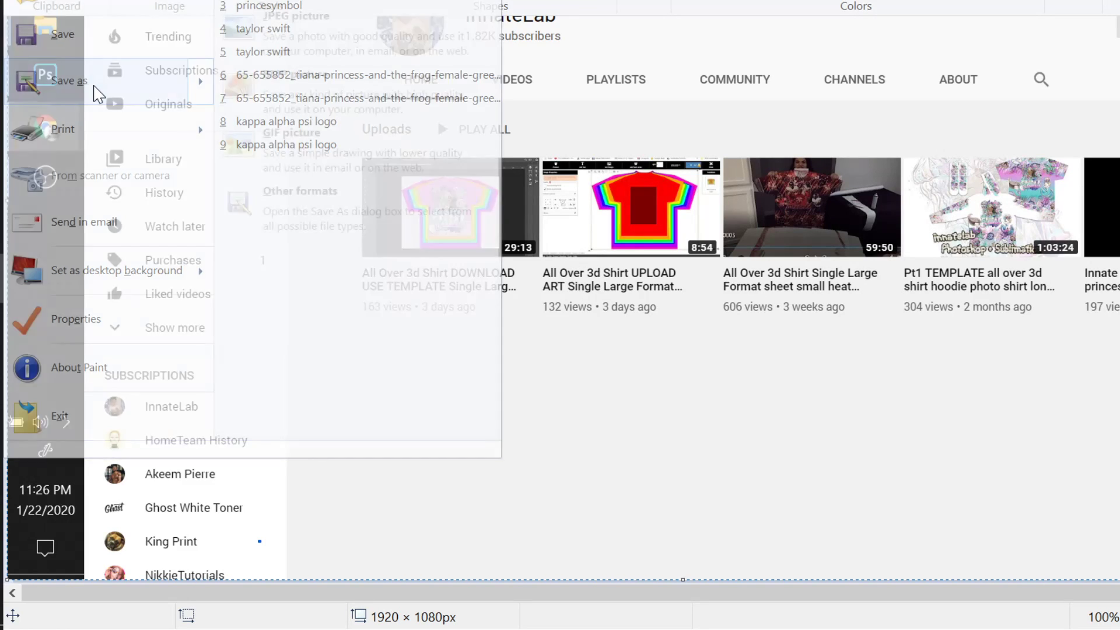
{"action": "left_click", "coordinate": [68, 81]}
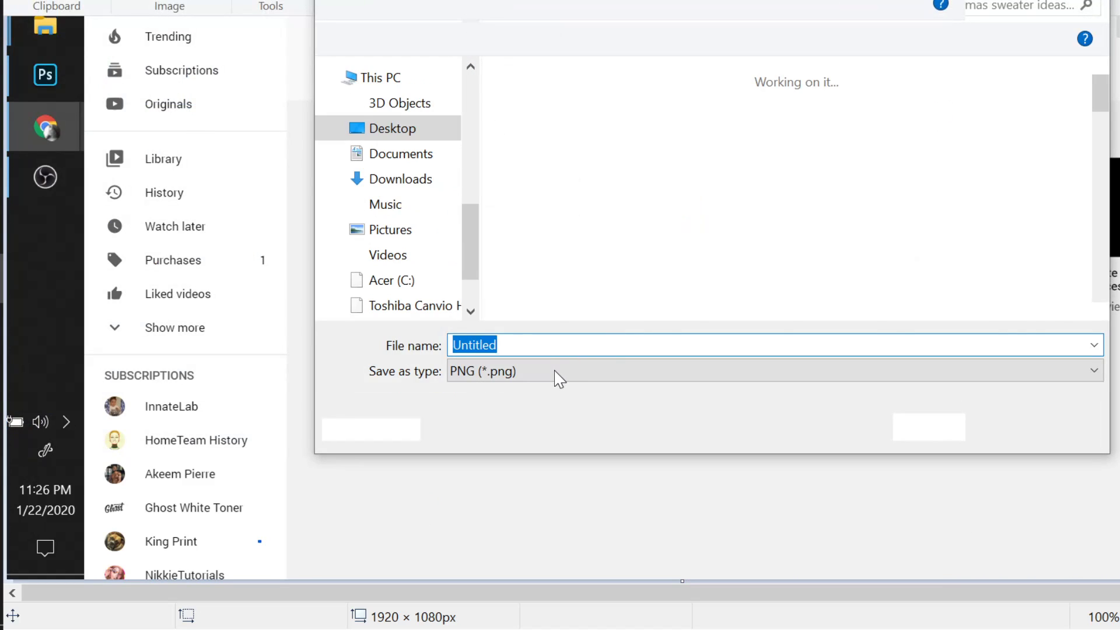
{"action": "left_click", "coordinate": [556, 374]}
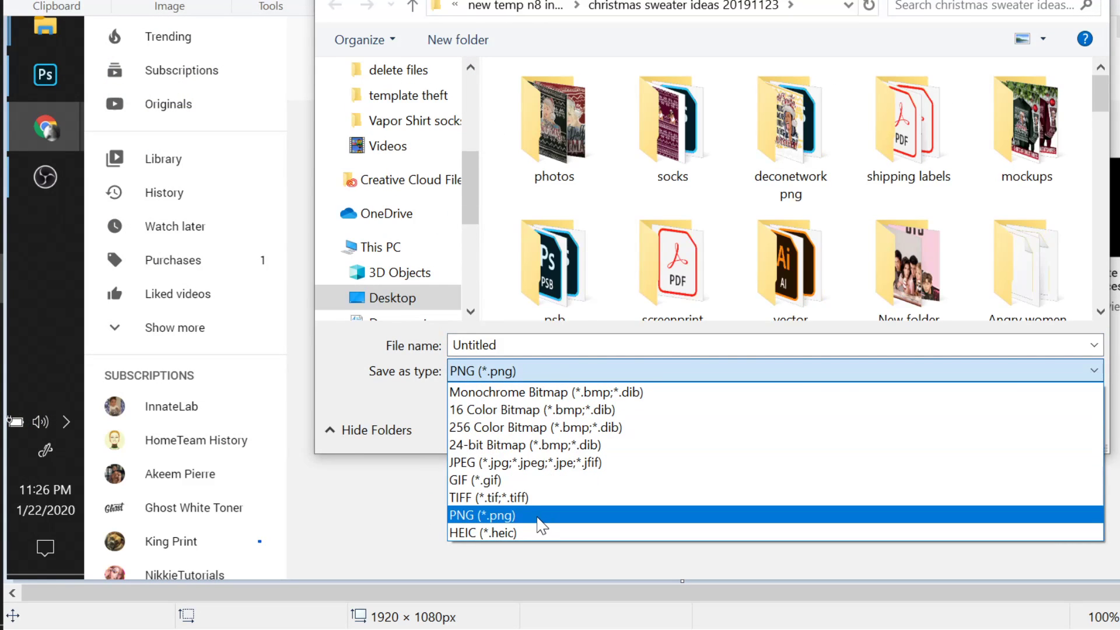
{"action": "left_click", "coordinate": [522, 462]}
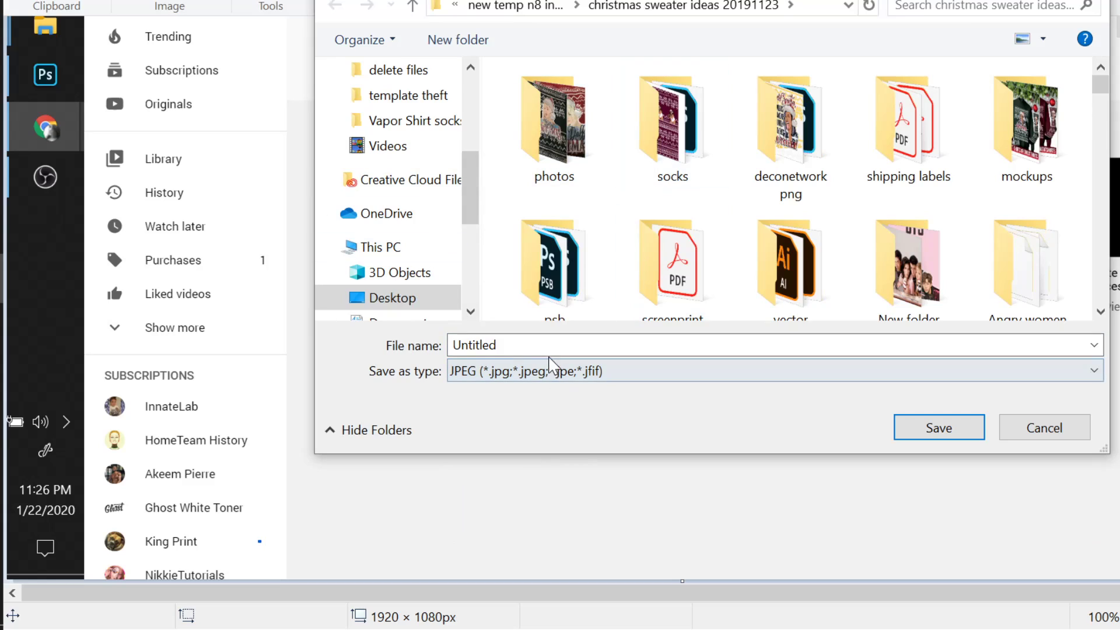
{"action": "key", "text": "shift+Tab"}
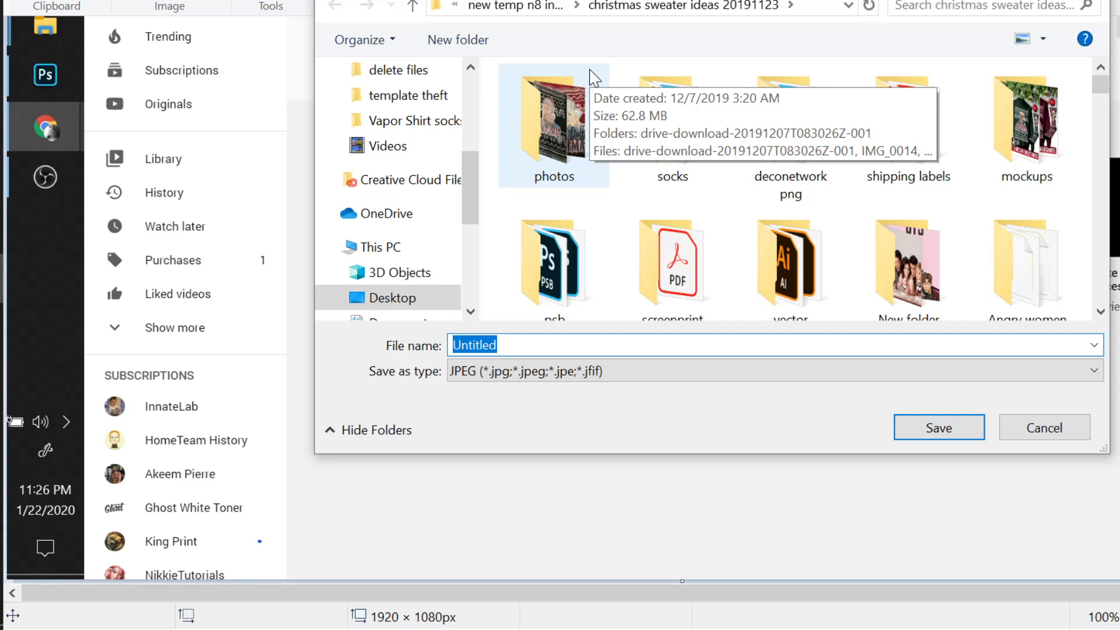
{"action": "scroll", "coordinate": [402, 122], "scroll_direction": "up", "scroll_amount": 2}
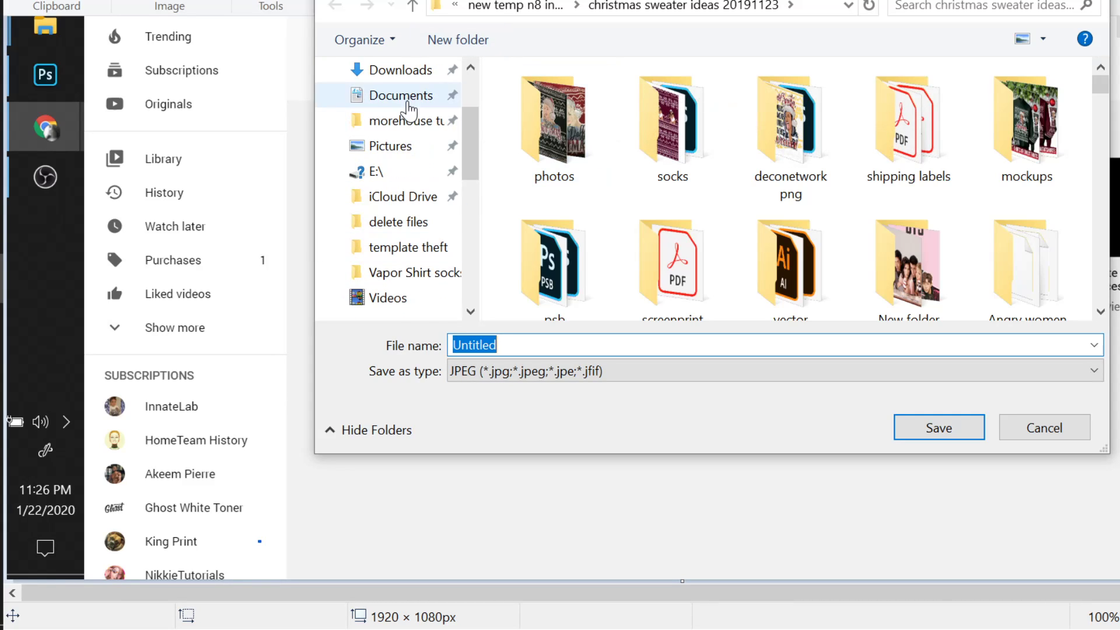
{"action": "scroll", "coordinate": [408, 114], "scroll_direction": "up", "scroll_amount": 2}
{"action": "left_click", "coordinate": [392, 164]}
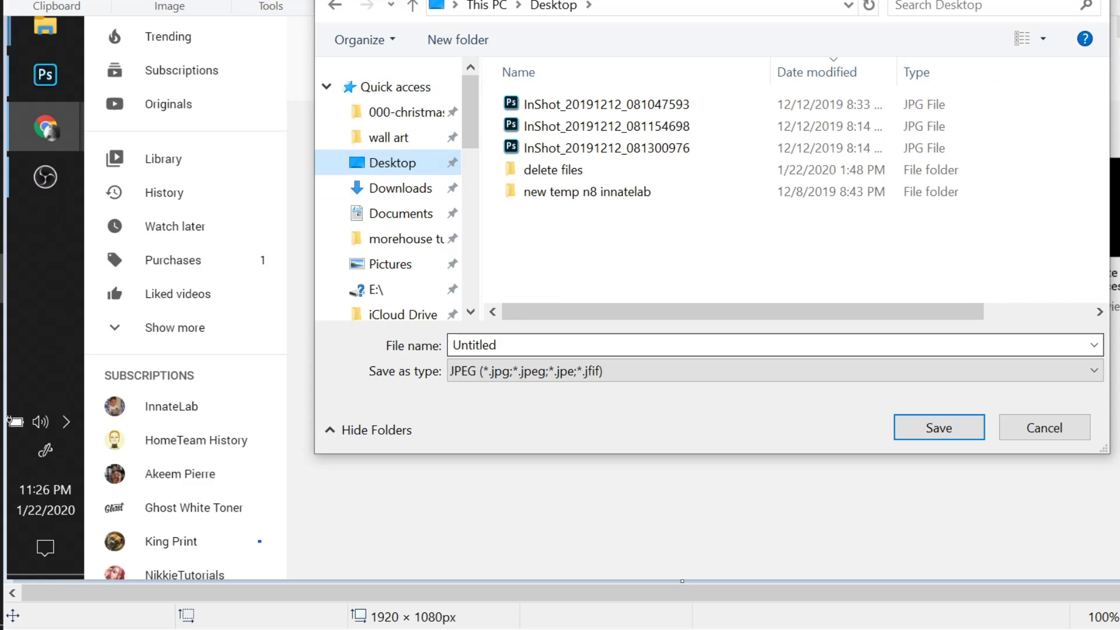
{"action": "double_click", "coordinate": [474, 344]}
{"action": "type", "text": "p"}
{"action": "key", "text": "BackSpace"}
{"action": "type", "text": "step1"}
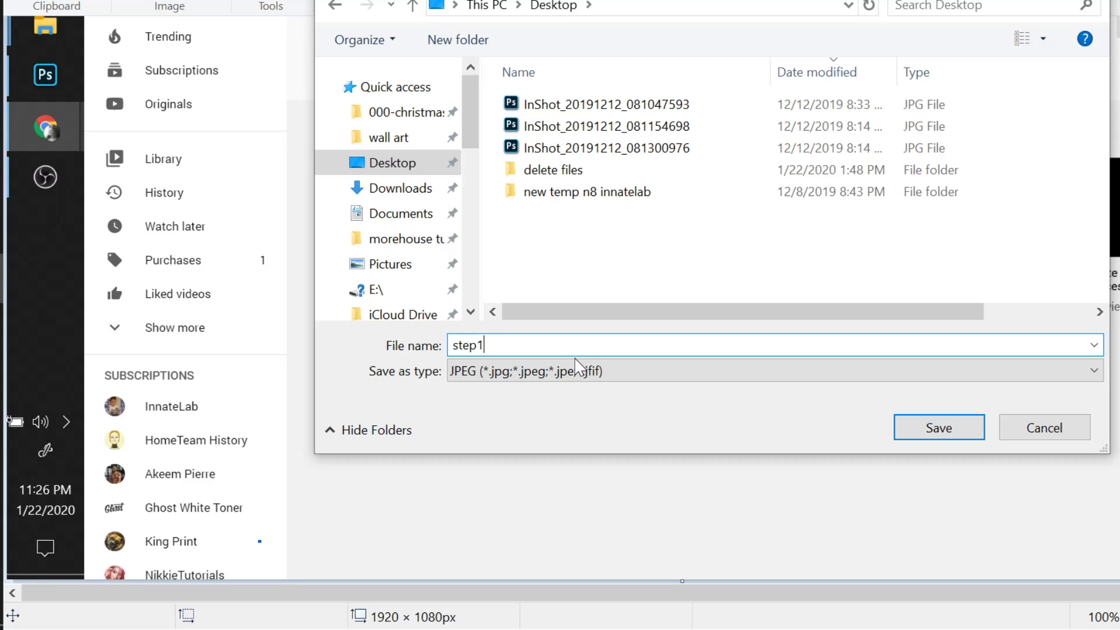
{"action": "key", "text": "Return"}
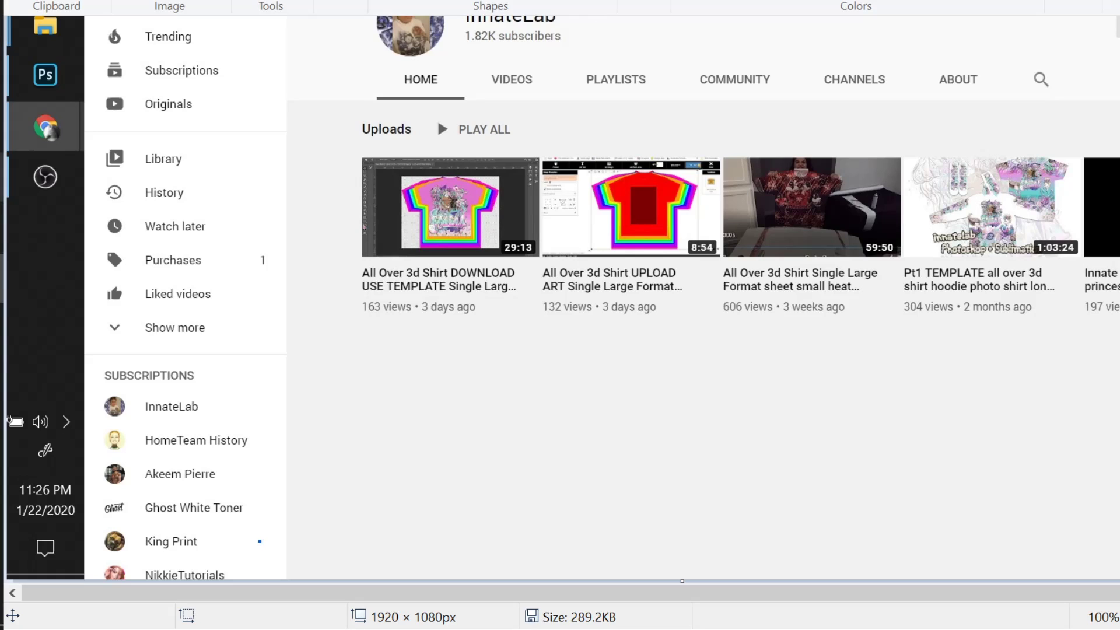
- Open the item 2 YouTube video link from the template instructions doc
{"action": "mouse_move", "coordinate": [50, 130]}
{"action": "left_click", "coordinate": [124, 159]}
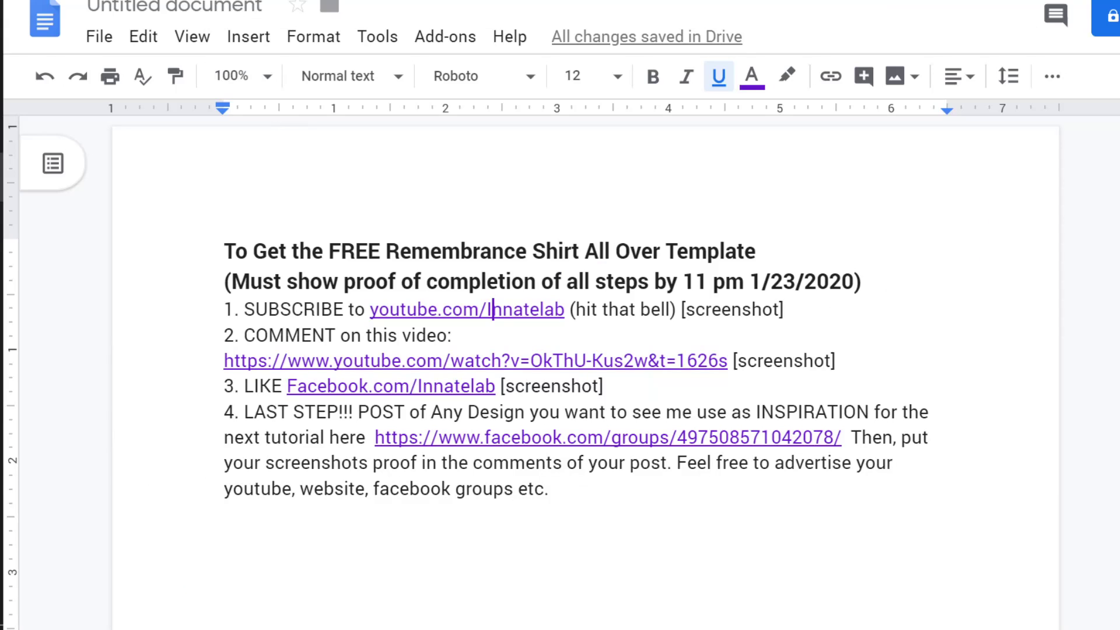
{"action": "left_click_drag", "start_coordinate": [224, 336], "coordinate": [845, 361]}
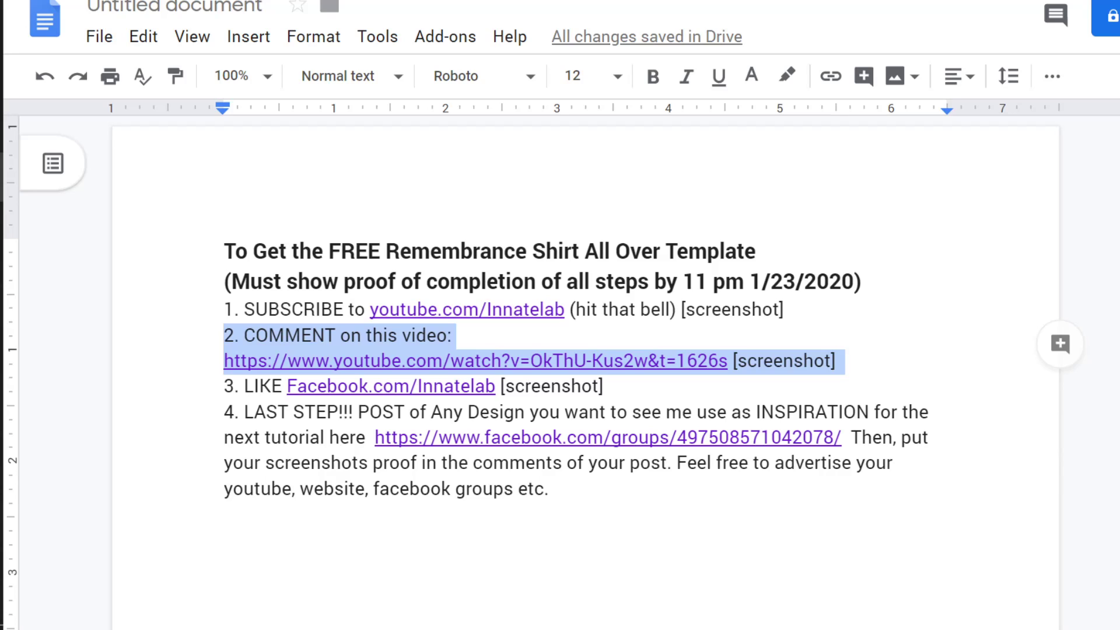
{"action": "left_click", "coordinate": [555, 487]}
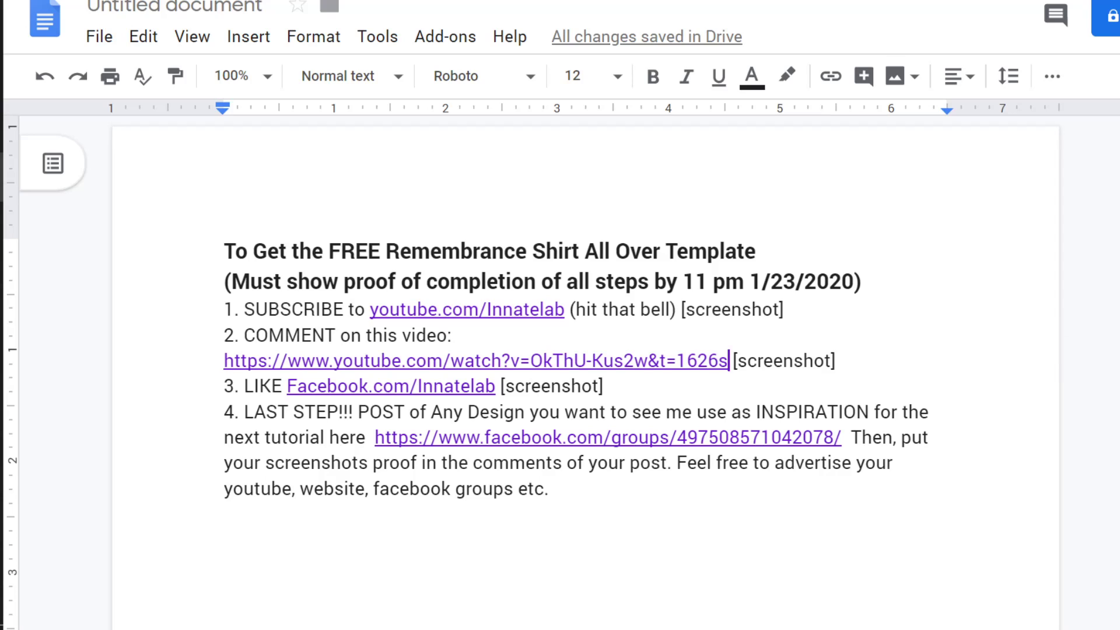
{"action": "left_click_drag", "start_coordinate": [729, 361], "coordinate": [224, 361]}
{"action": "left_click", "coordinate": [324, 487]}
{"action": "left_click", "coordinate": [334, 360]}
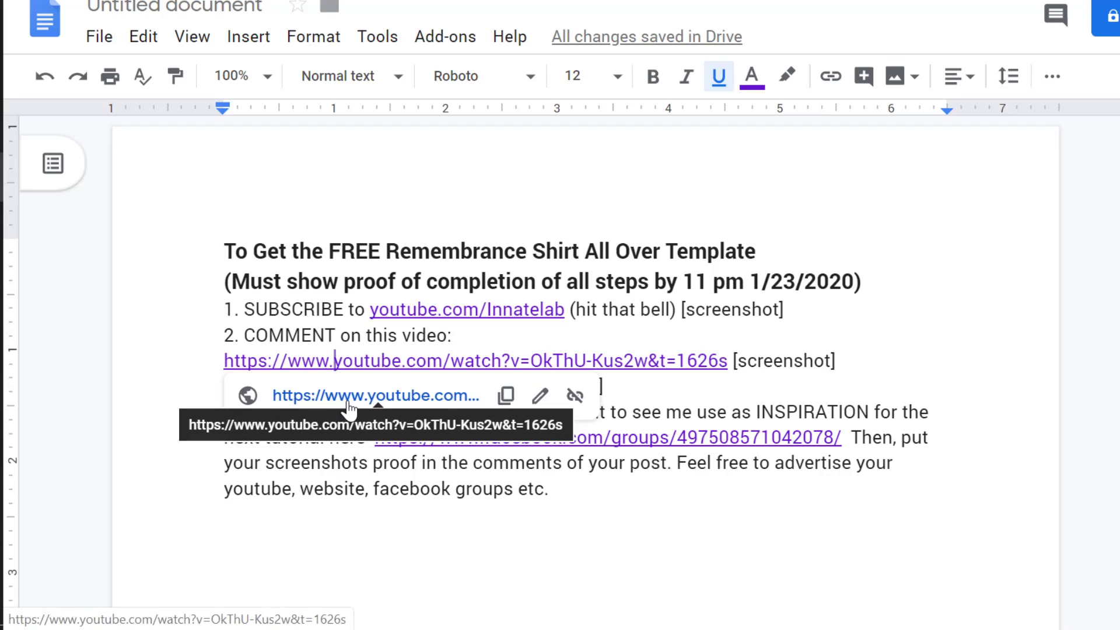
{"action": "left_click", "coordinate": [349, 402]}
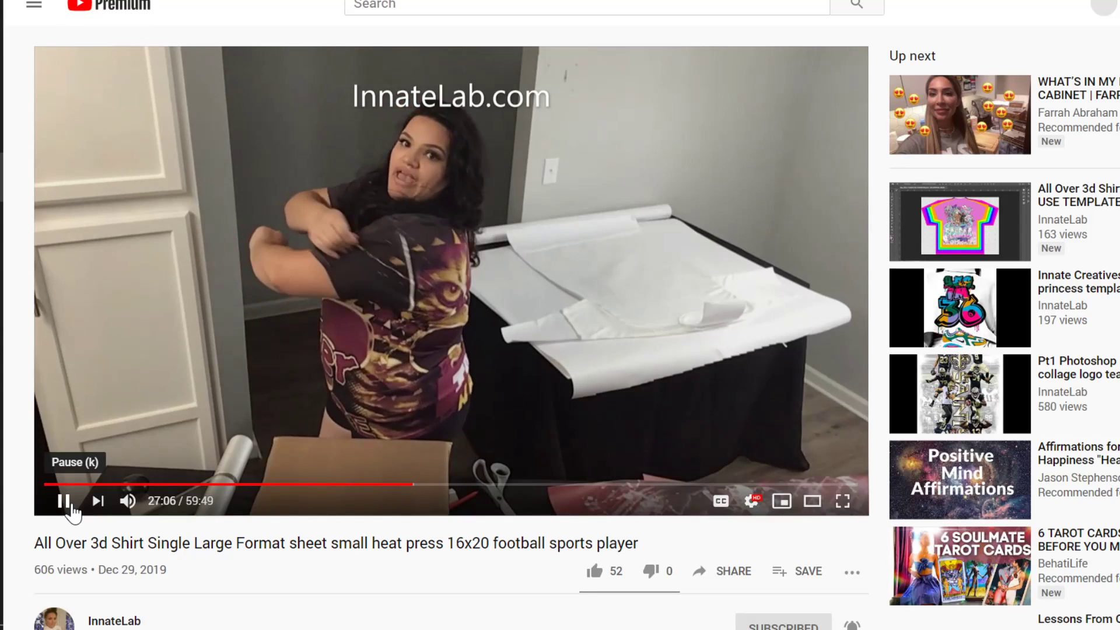
- Pause the heat-press video at 27:07 and post 'You rock!!' as a public comment
{"action": "left_click", "coordinate": [65, 503]}
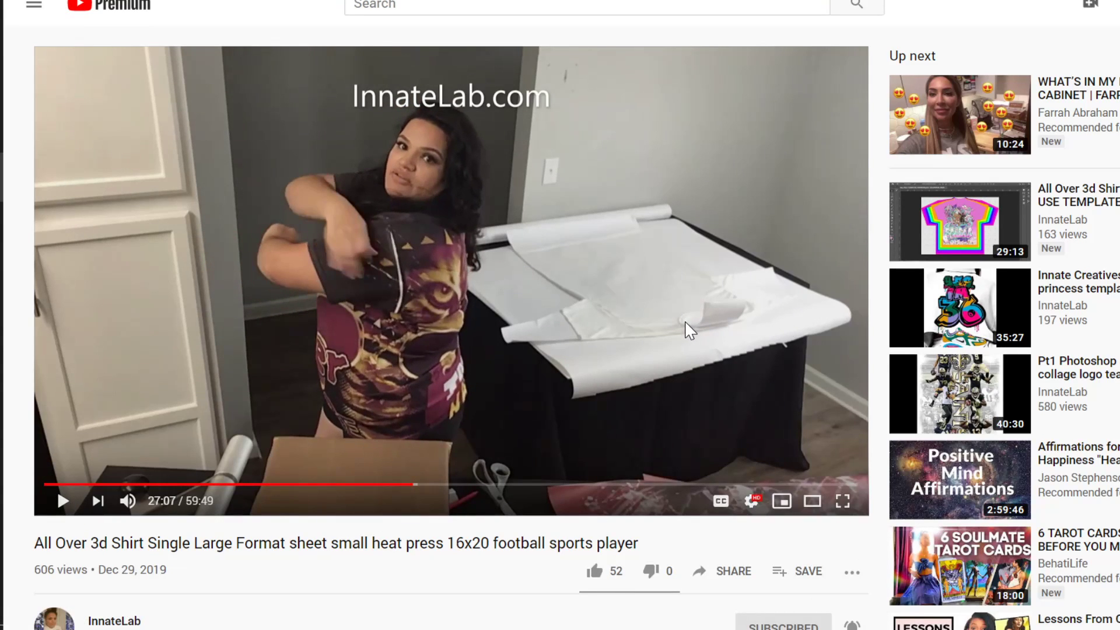
{"action": "scroll", "coordinate": [659, 327], "scroll_direction": "down", "scroll_amount": 3}
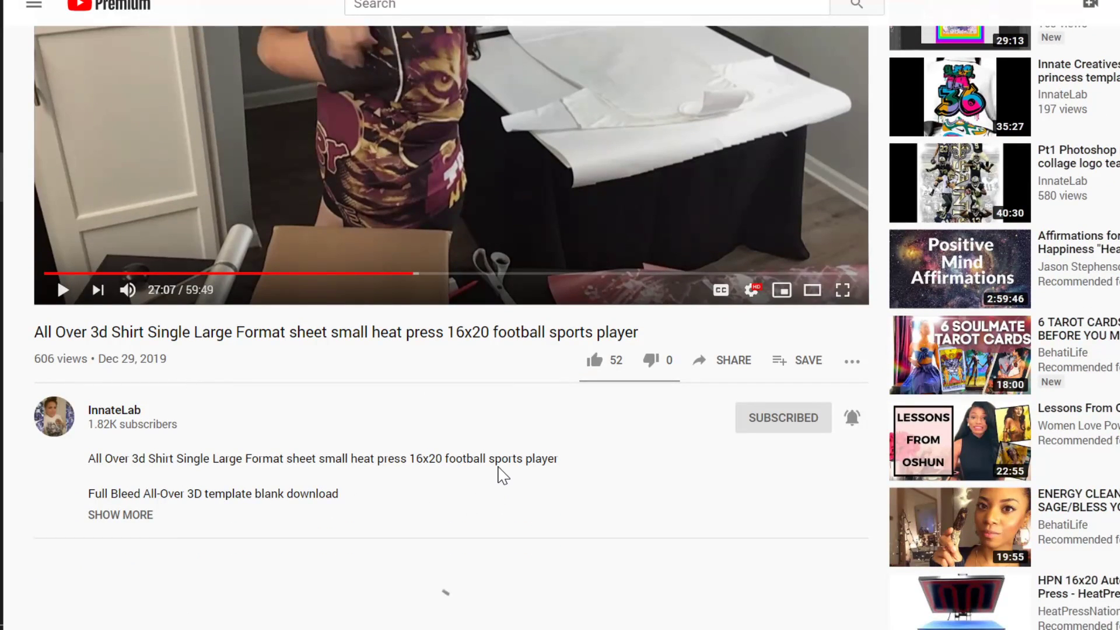
{"action": "scroll", "coordinate": [500, 472], "scroll_direction": "down", "scroll_amount": 3}
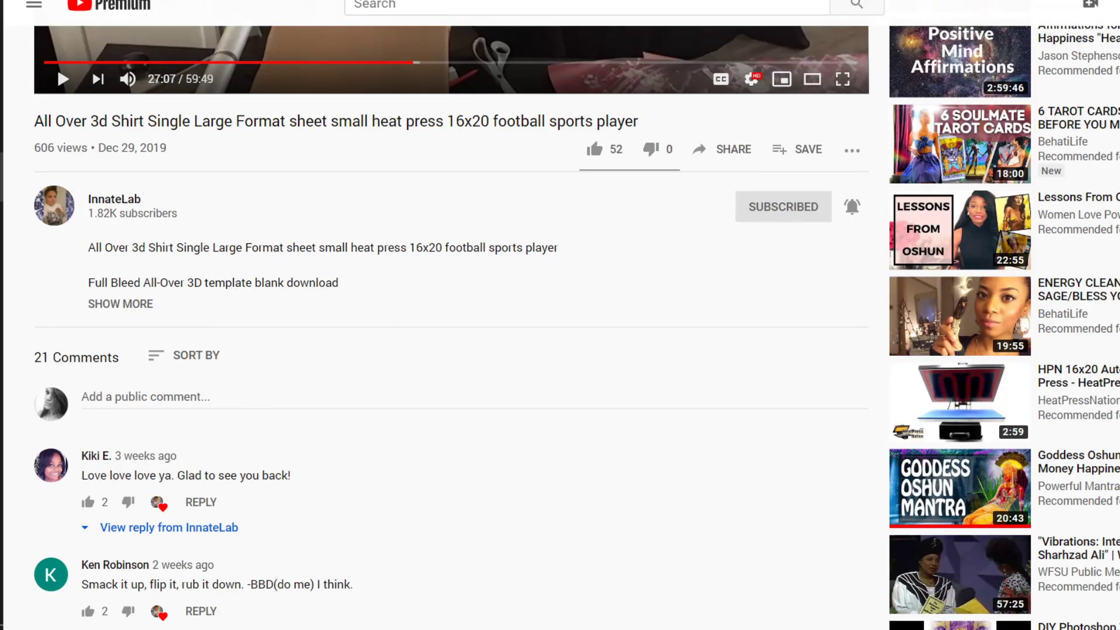
{"action": "left_click", "coordinate": [175, 397]}
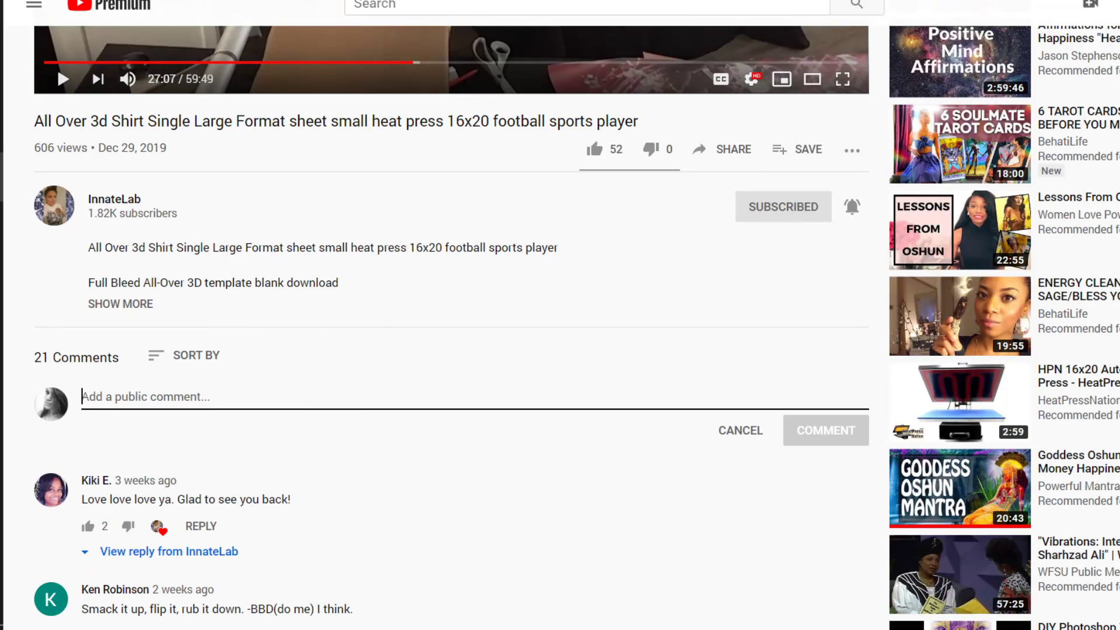
{"action": "type", "text": "test comment"}
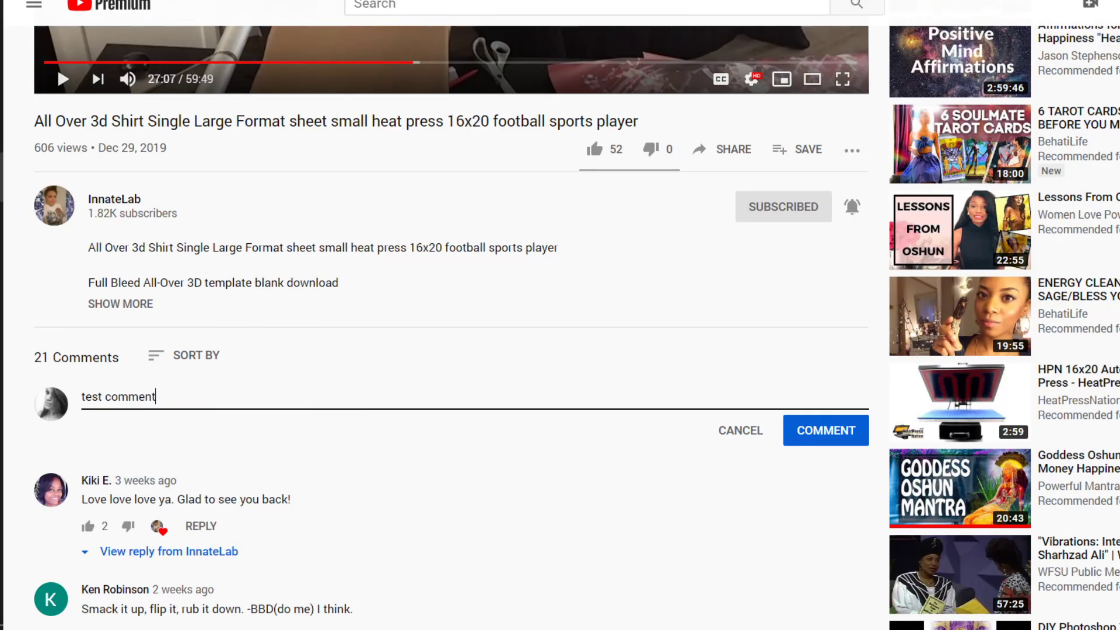
{"action": "key", "text": "BackSpace"}
{"action": "key", "text": "BackSpace"}
{"action": "key", "text": "BackSpace"}
{"action": "key", "text": "BackSpace"}
{"action": "key", "text": "BackSpace"}
{"action": "key", "text": "BackSpace"}
{"action": "key", "text": "BackSpace"}
{"action": "key", "text": "BackSpace"}
{"action": "key", "text": "BackSpace"}
{"action": "key", "text": "BackSpace"}
{"action": "key", "text": "BackSpace"}
{"action": "key", "text": "BackSpace"}
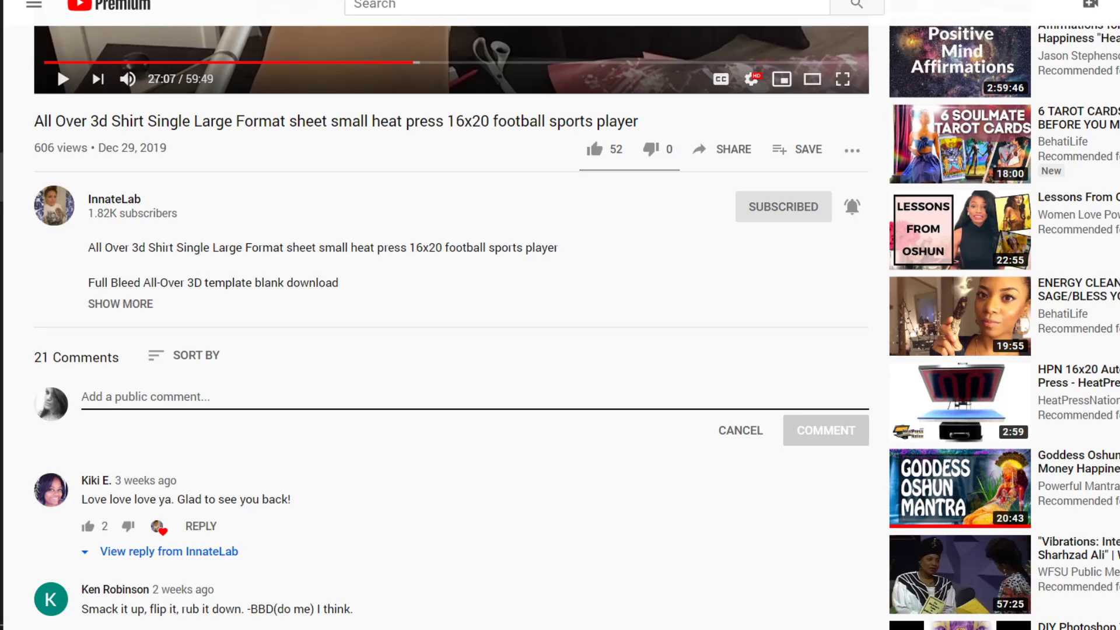
{"action": "type", "text": "H"}
{"action": "key", "text": "BackSpace"}
{"action": "type", "text": "You rock"}
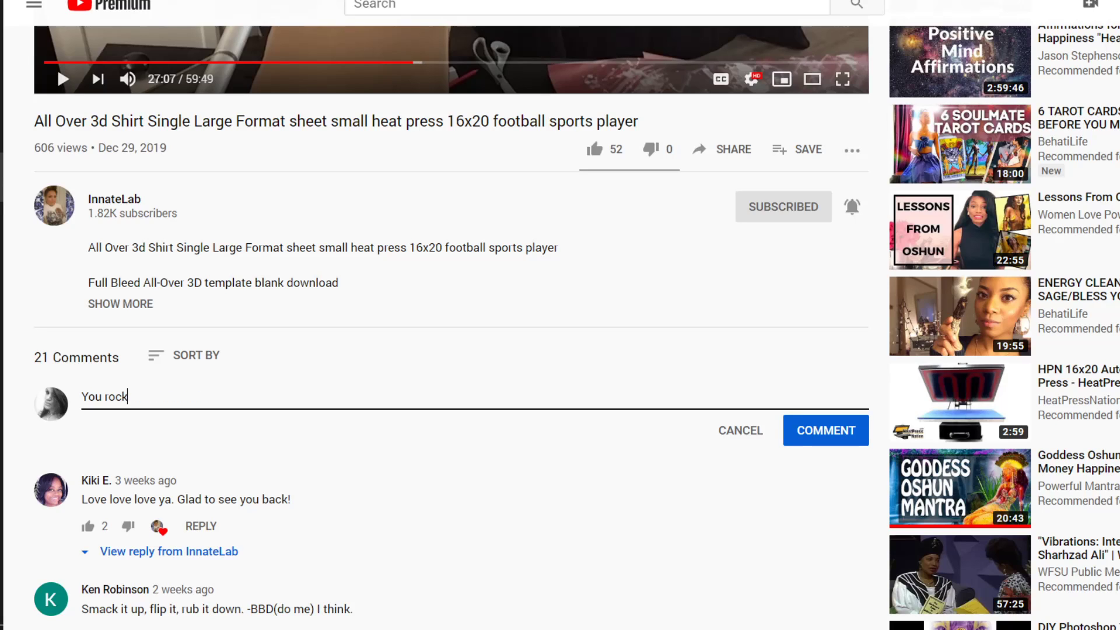
{"action": "type", "text": "!!"}
{"action": "left_click", "coordinate": [818, 448]}
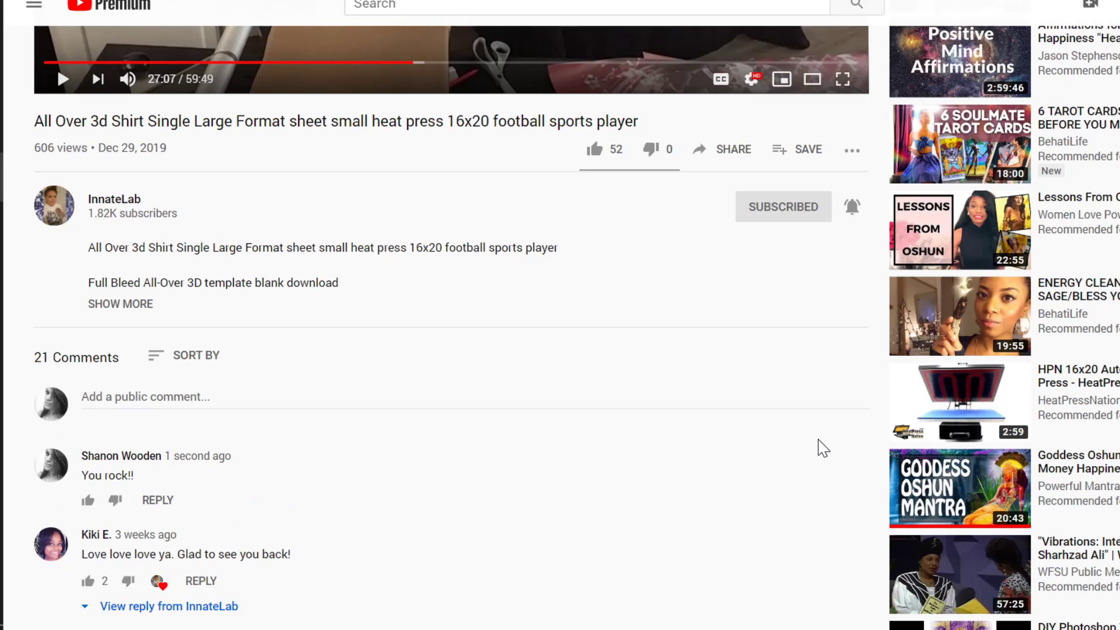
{"action": "scroll", "coordinate": [438, 166], "scroll_direction": "up", "scroll_amount": 7}
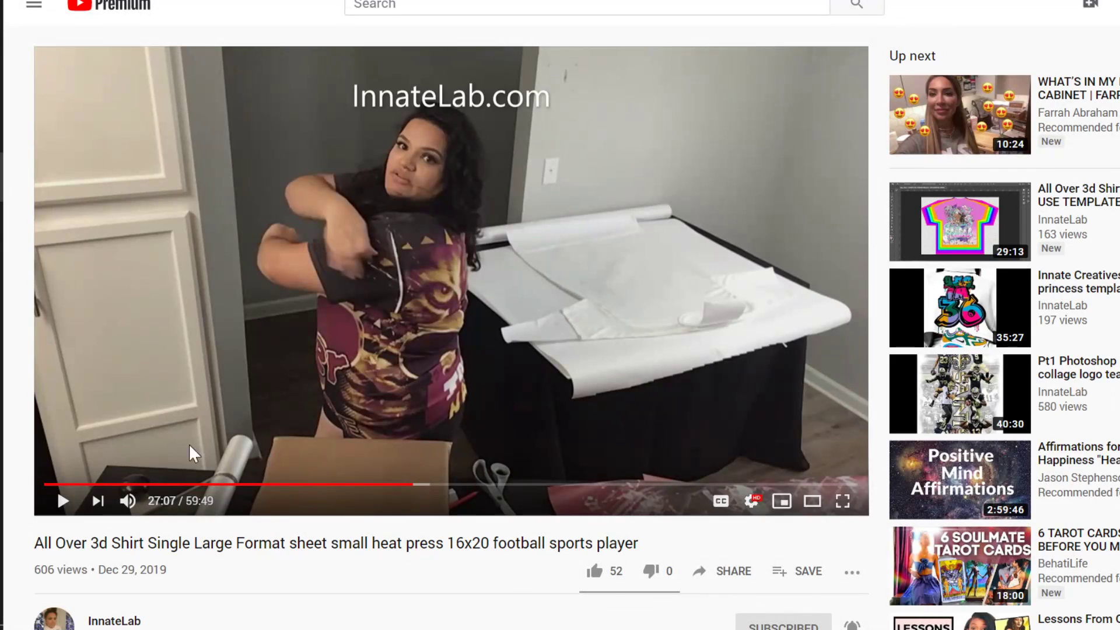
{"action": "mouse_move", "coordinate": [1, 125]}
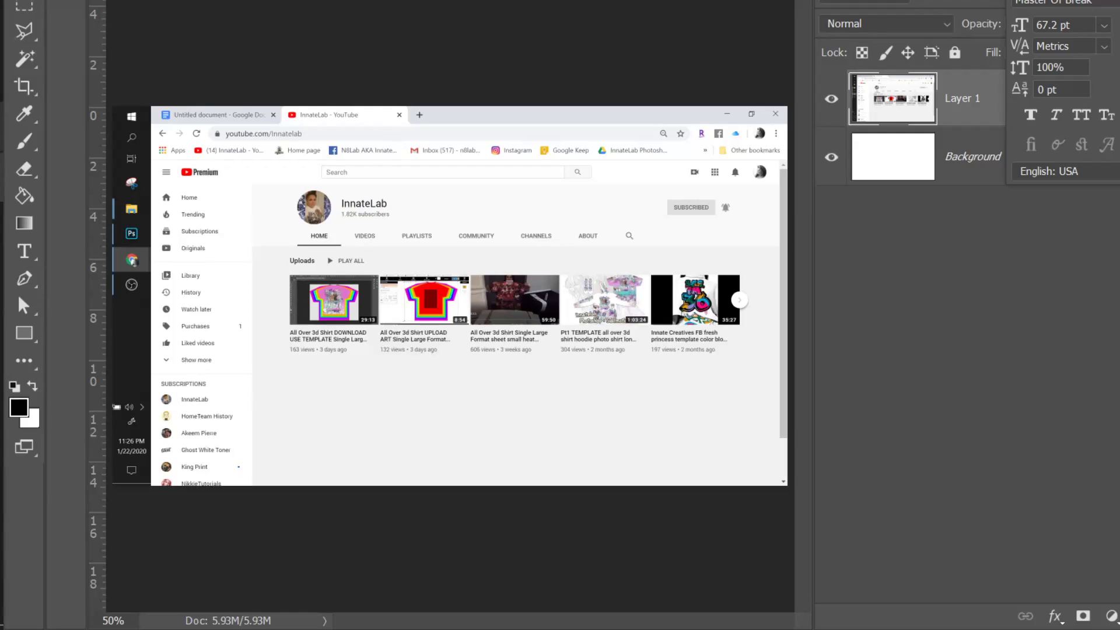
- Paste the paused video page screenshot as Layer 2 above the channel screenshot
{"action": "left_click", "coordinate": [116, 140]}
{"action": "key", "text": "ctrl+v"}
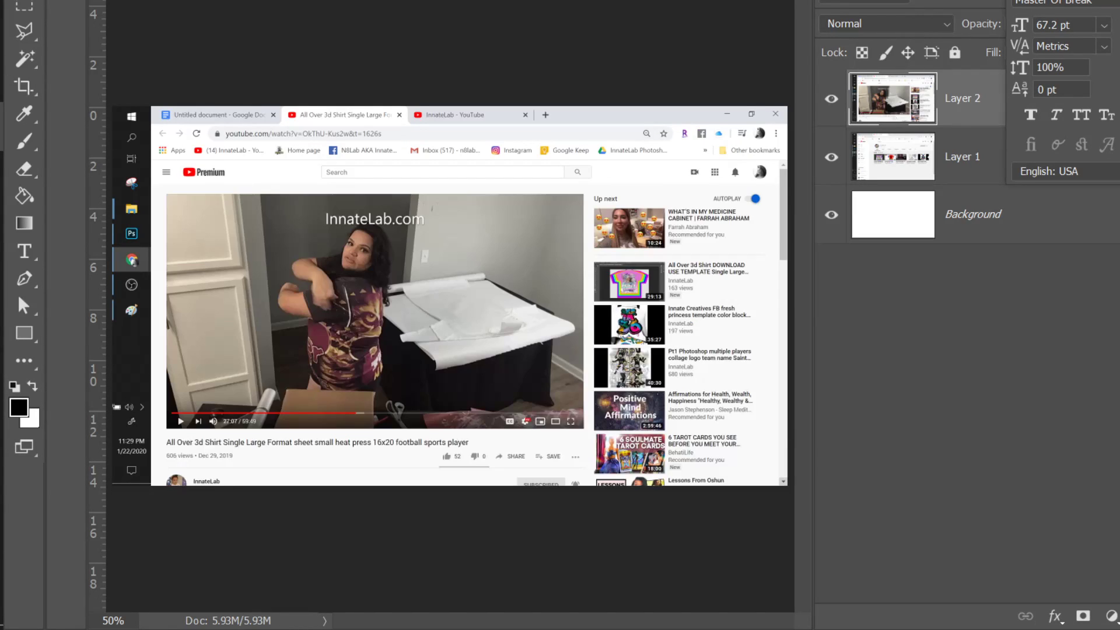
{"action": "key", "text": "alt+f"}
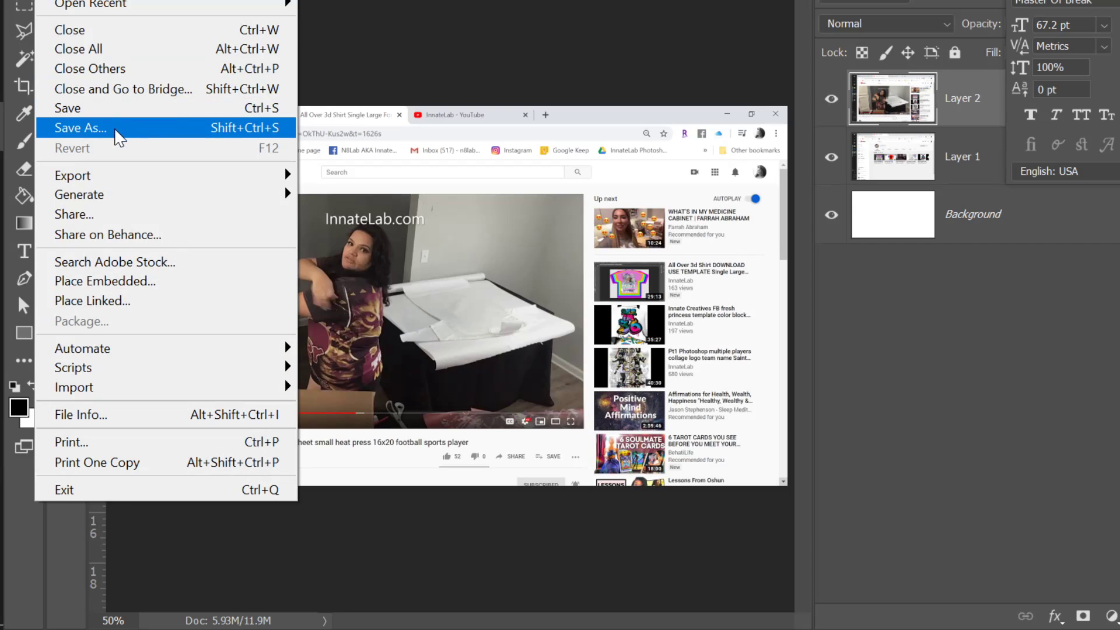
- Save the image to the Desktop as a JPEG named 'step' at Maximum quality 12
{"action": "left_click", "coordinate": [111, 109]}
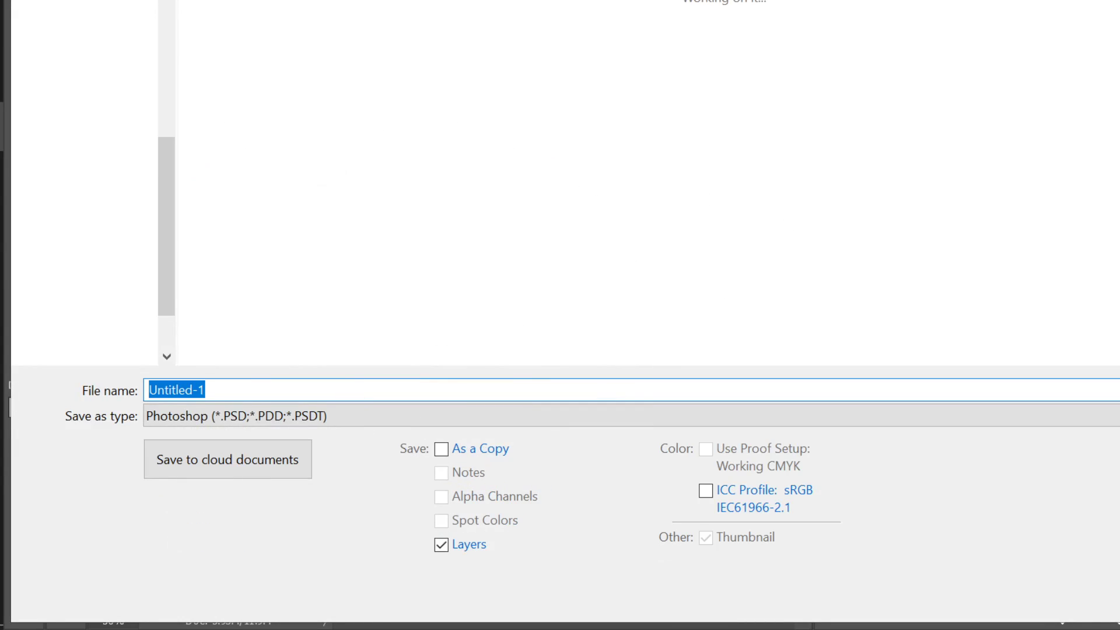
{"action": "left_click", "coordinate": [343, 417]}
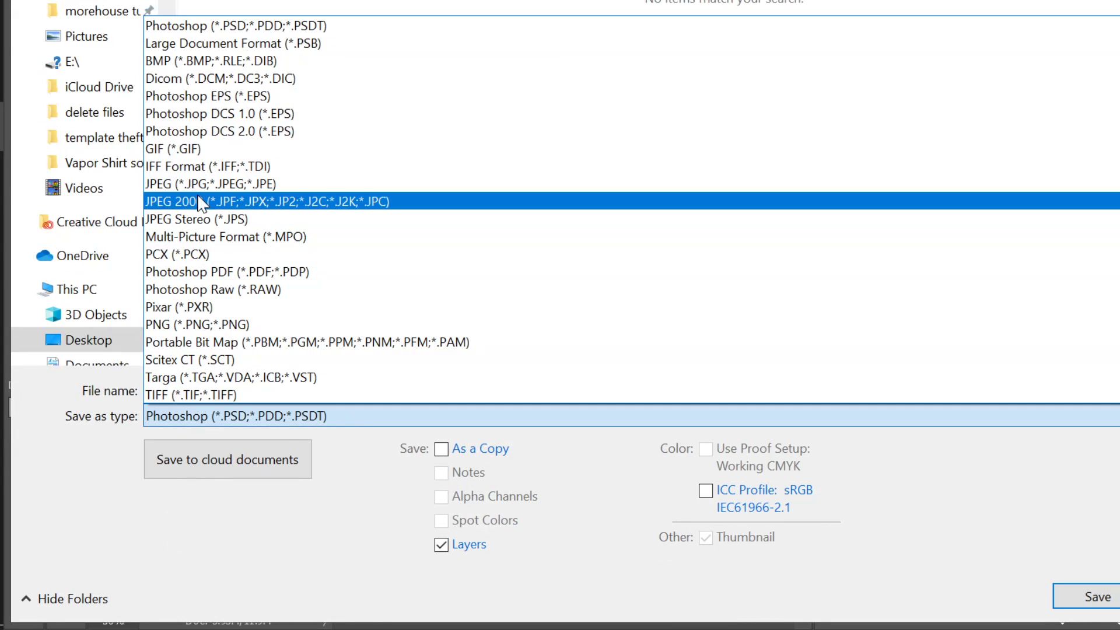
{"action": "left_click", "coordinate": [196, 184]}
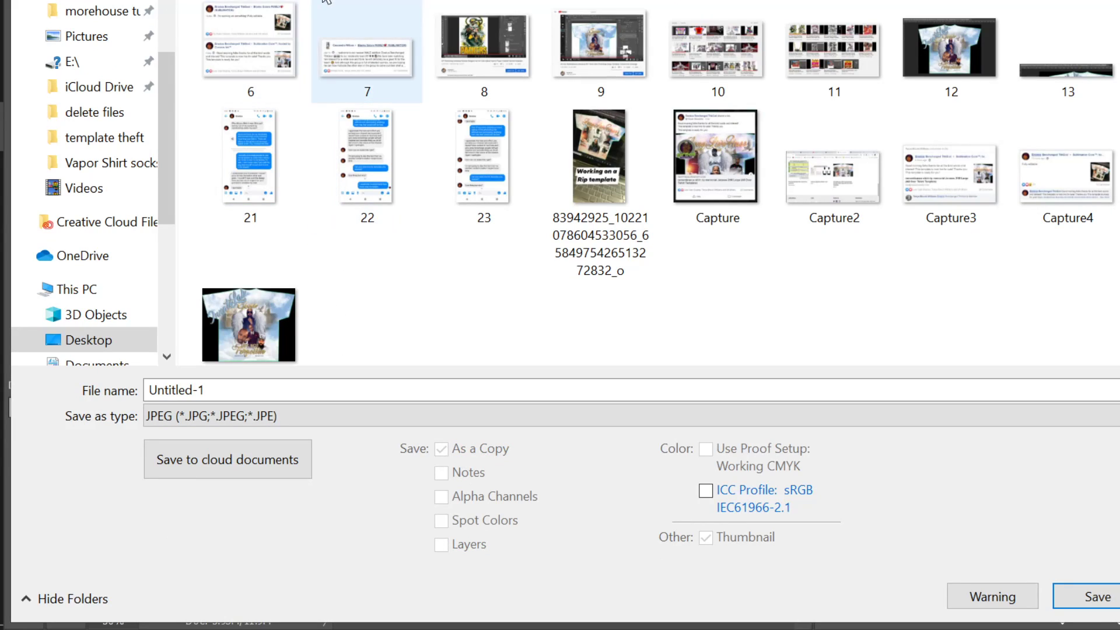
{"action": "scroll", "coordinate": [361, 52], "scroll_direction": "down", "scroll_amount": 1}
{"action": "scroll", "coordinate": [160, 69], "scroll_direction": "up", "scroll_amount": 1}
{"action": "scroll", "coordinate": [146, 81], "scroll_direction": "up", "scroll_amount": 1}
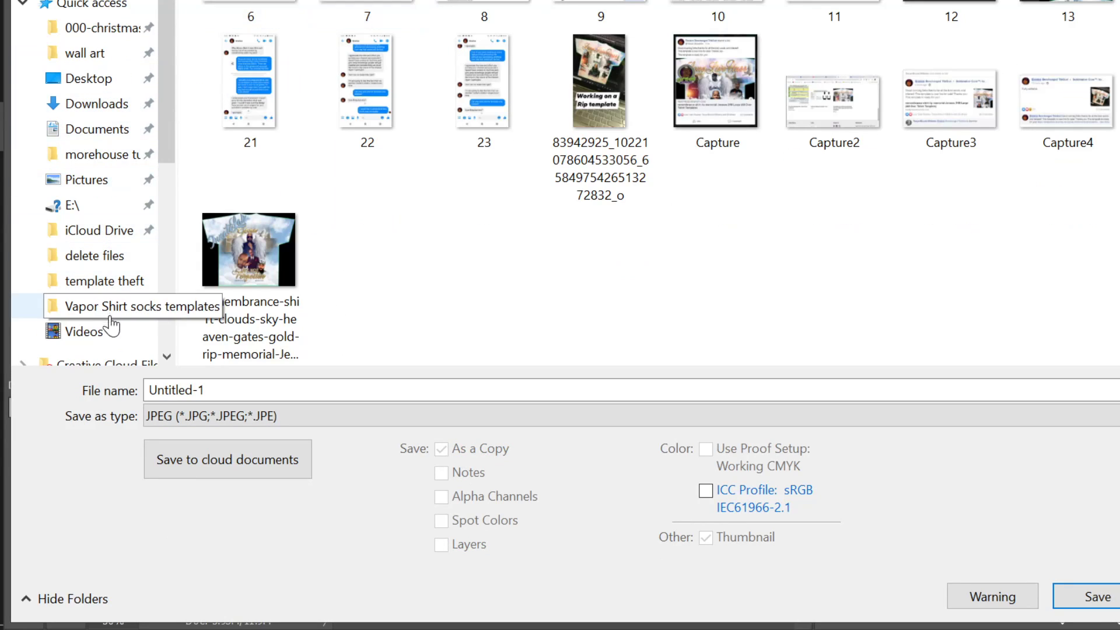
{"action": "left_click", "coordinate": [81, 80]}
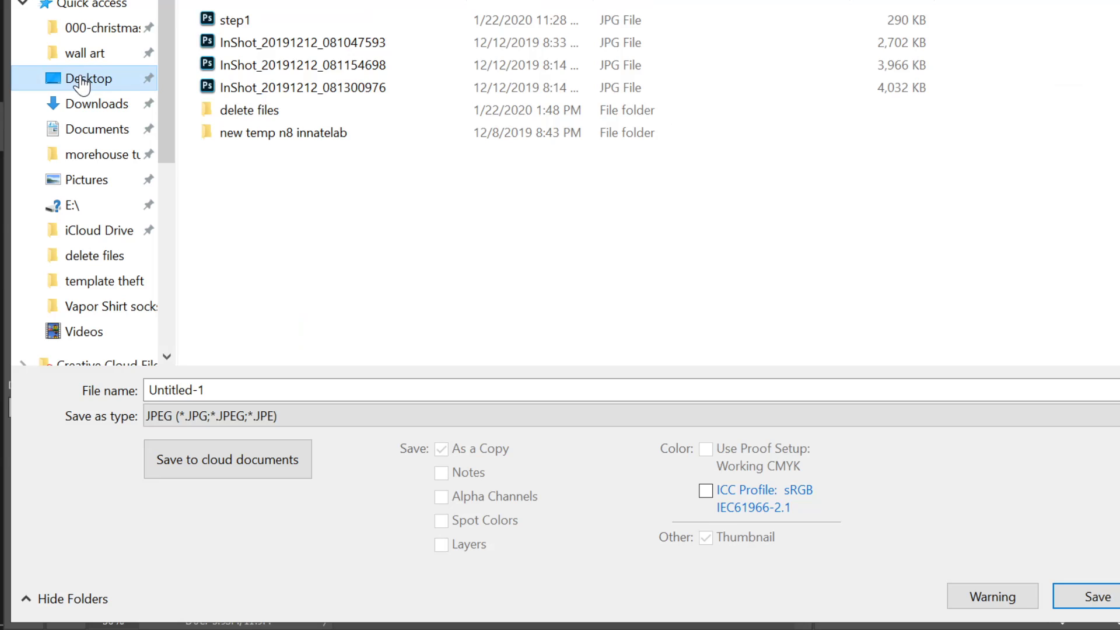
{"action": "left_click", "coordinate": [363, 390]}
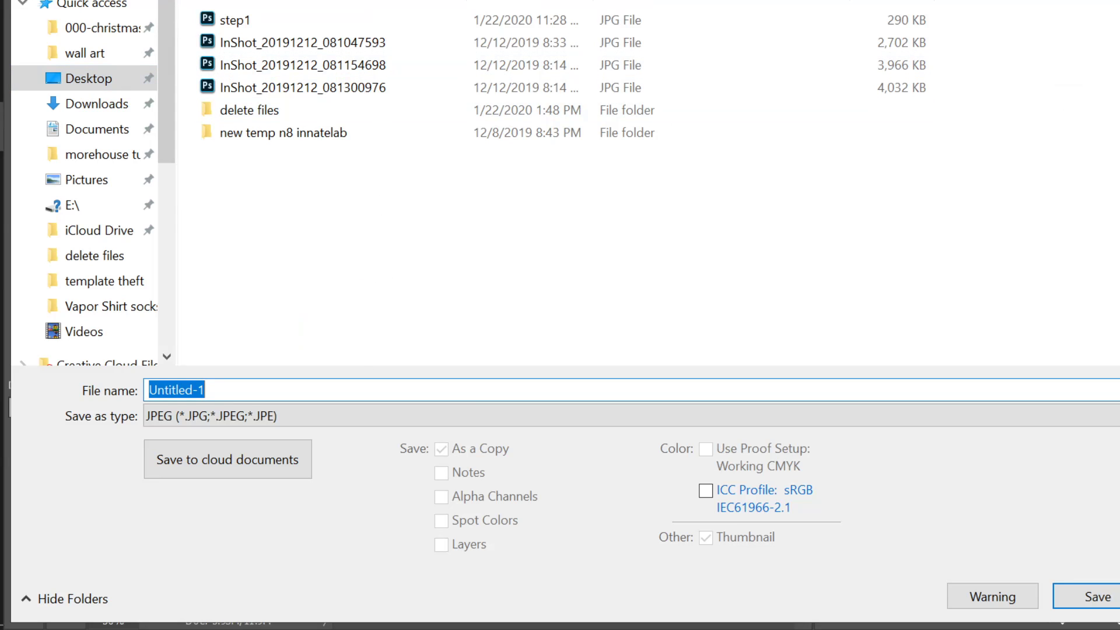
{"action": "type", "text": "step"}
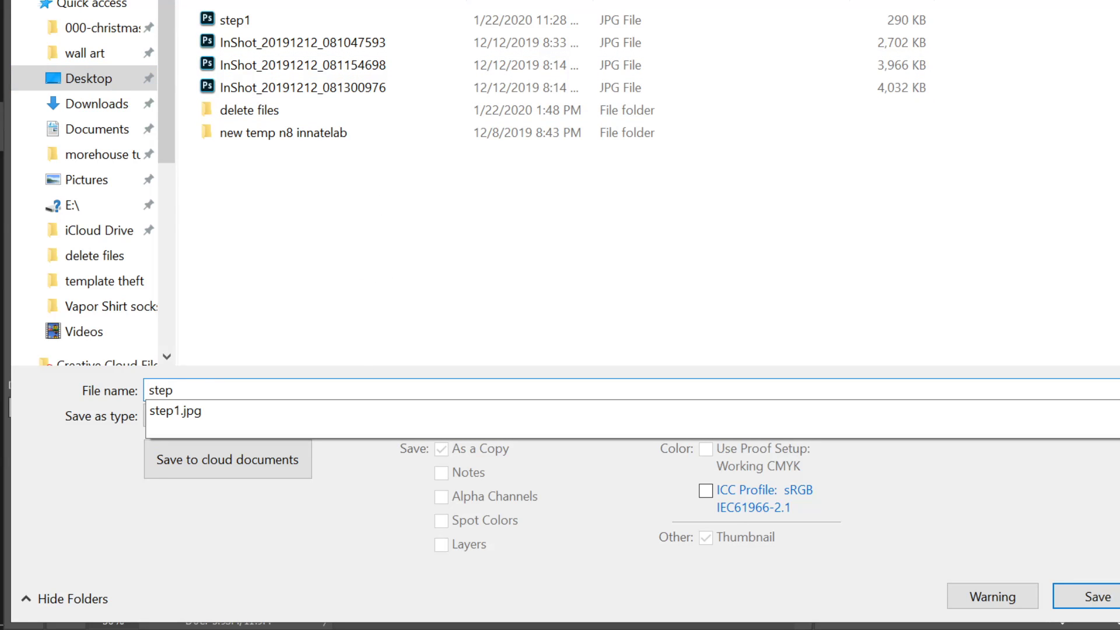
{"action": "key", "text": "Return"}
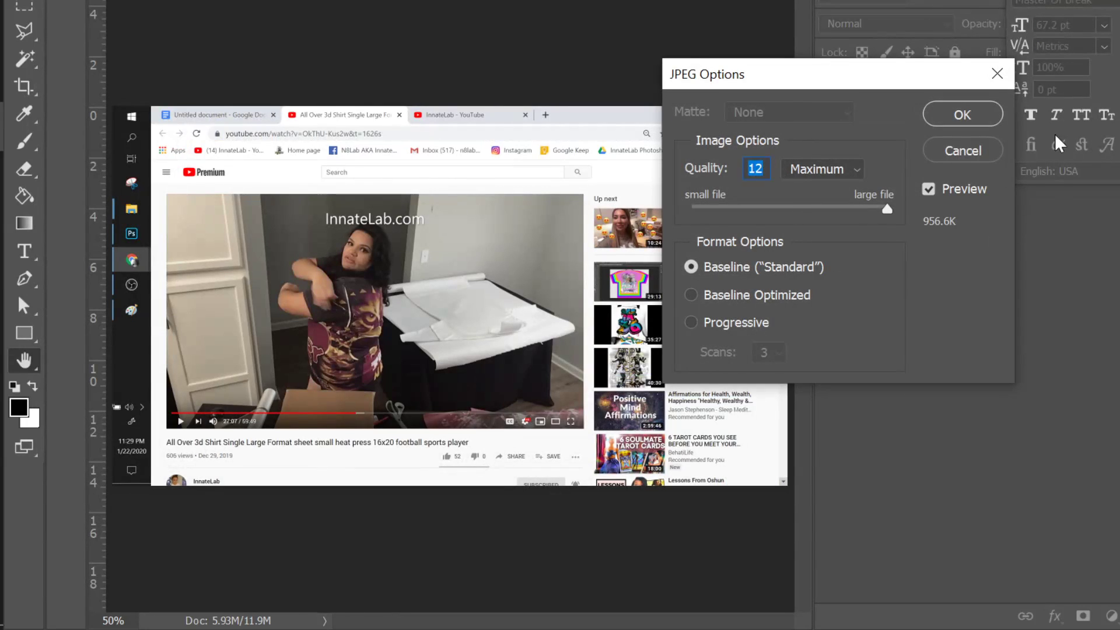
{"action": "left_click", "coordinate": [966, 124]}
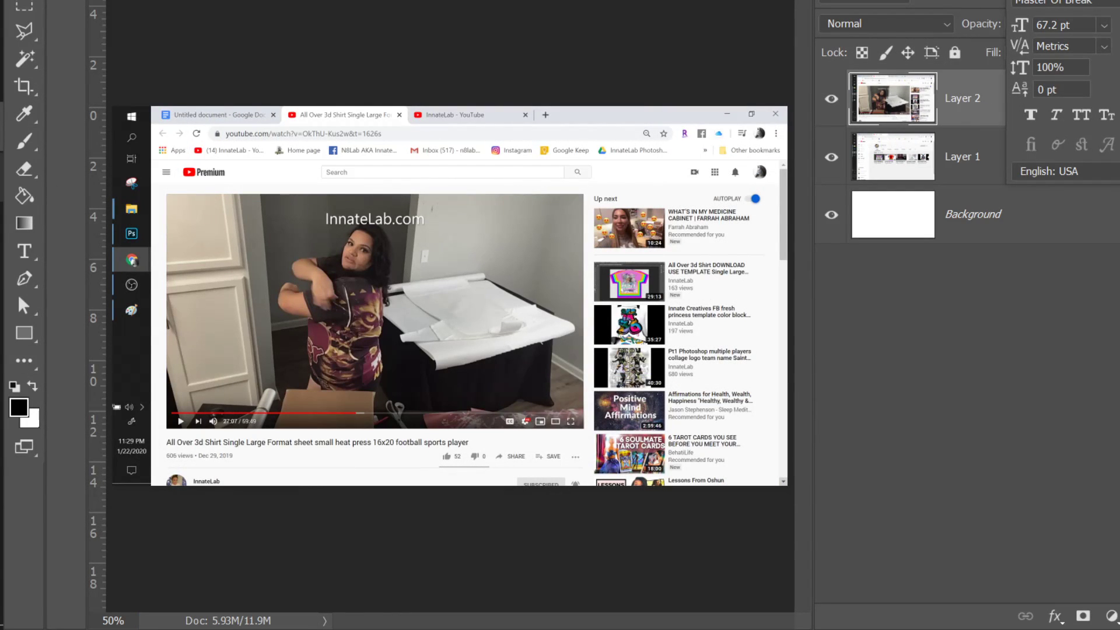
- Switch to the Google Docs tab and follow step 3's Facebook.com/Innatelab link
{"action": "mouse_move", "coordinate": [3, 175]}
{"action": "mouse_move", "coordinate": [121, 159]}
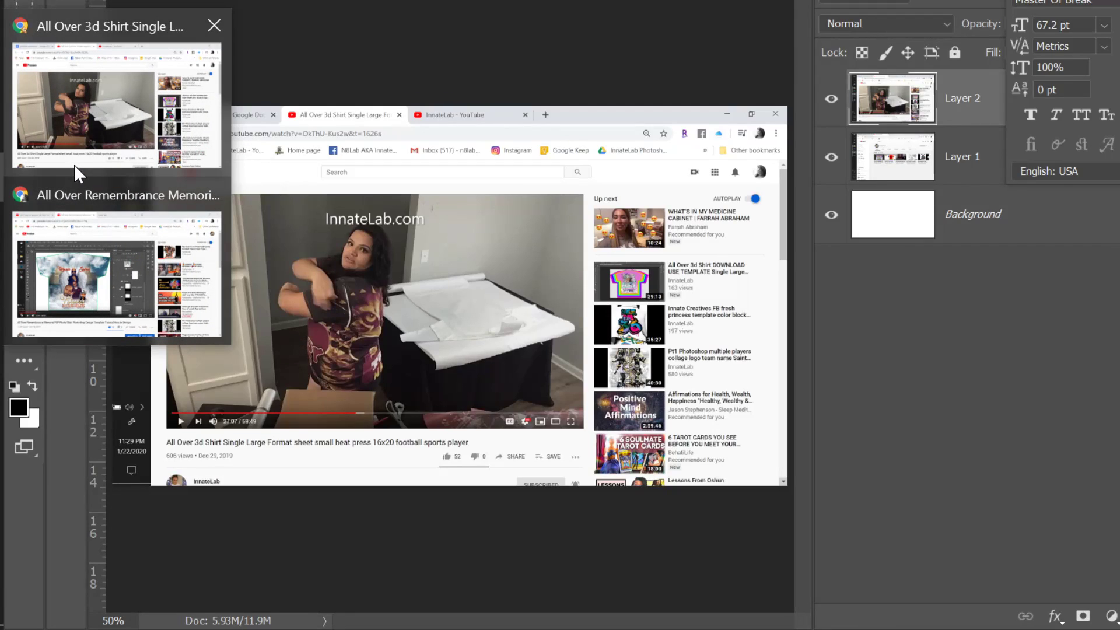
{"action": "left_click", "coordinate": [88, 127]}
{"action": "key", "text": "alt+Tab"}
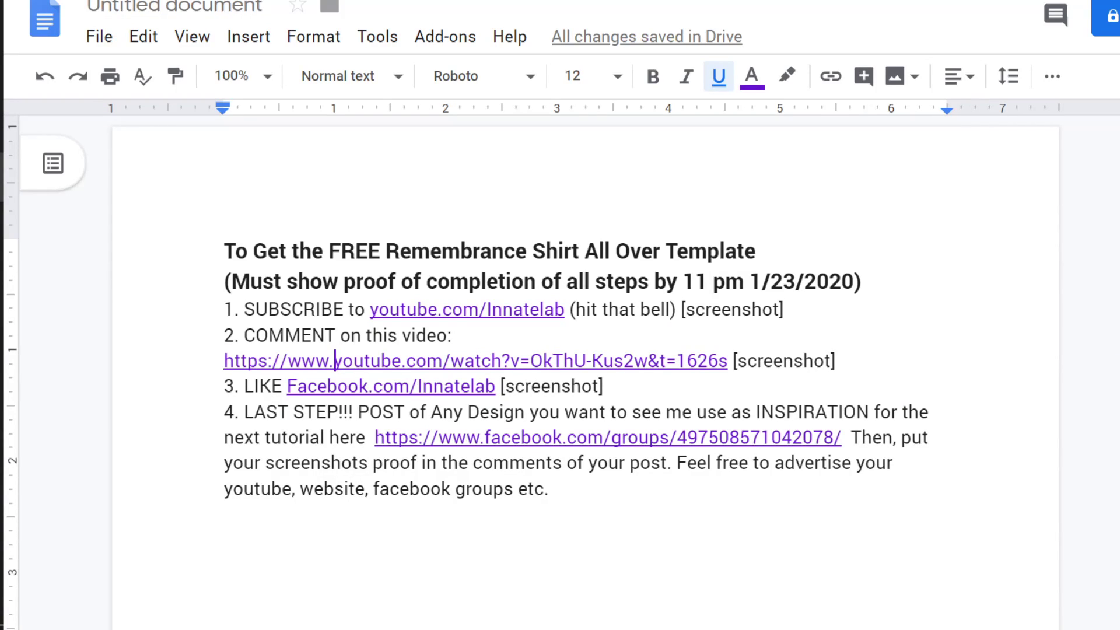
{"action": "left_click", "coordinate": [392, 386]}
{"action": "left_click", "coordinate": [400, 426]}
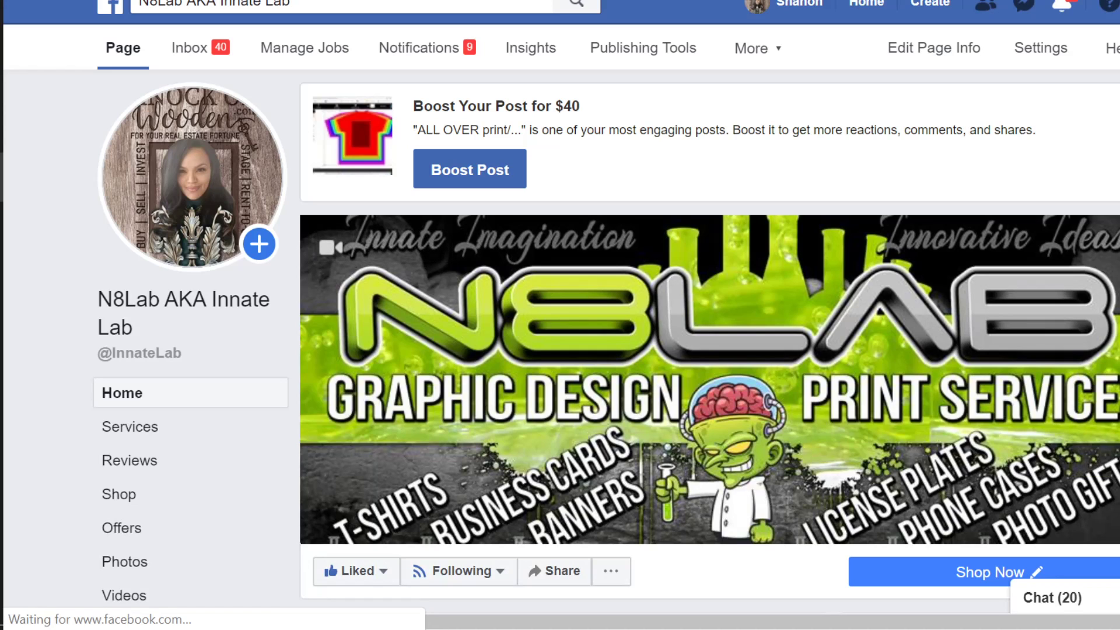
{"action": "scroll", "coordinate": [710, 350], "scroll_direction": "down", "scroll_amount": 3}
{"action": "scroll", "coordinate": [342, 382], "scroll_direction": "up", "scroll_amount": 3}
{"action": "scroll", "coordinate": [342, 382], "scroll_direction": "down", "scroll_amount": 3}
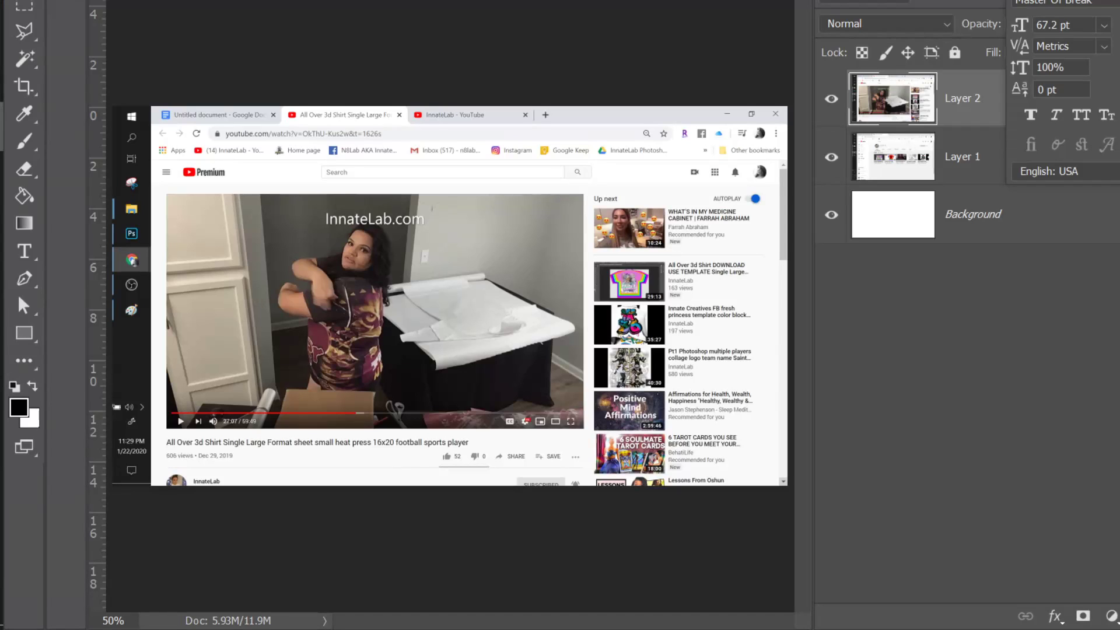
- Paste the Facebook screenshot as a Photoshop layer and save it from Paint as JPEG 'step3'
{"action": "key", "text": "ctrl+v"}
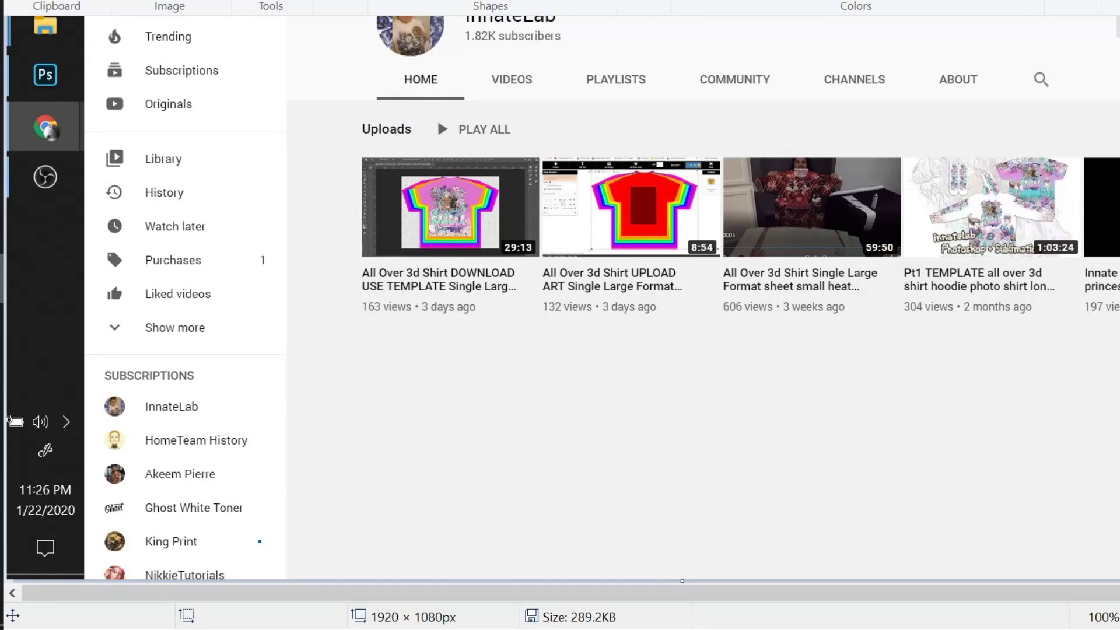
{"action": "key", "text": "ctrl+v"}
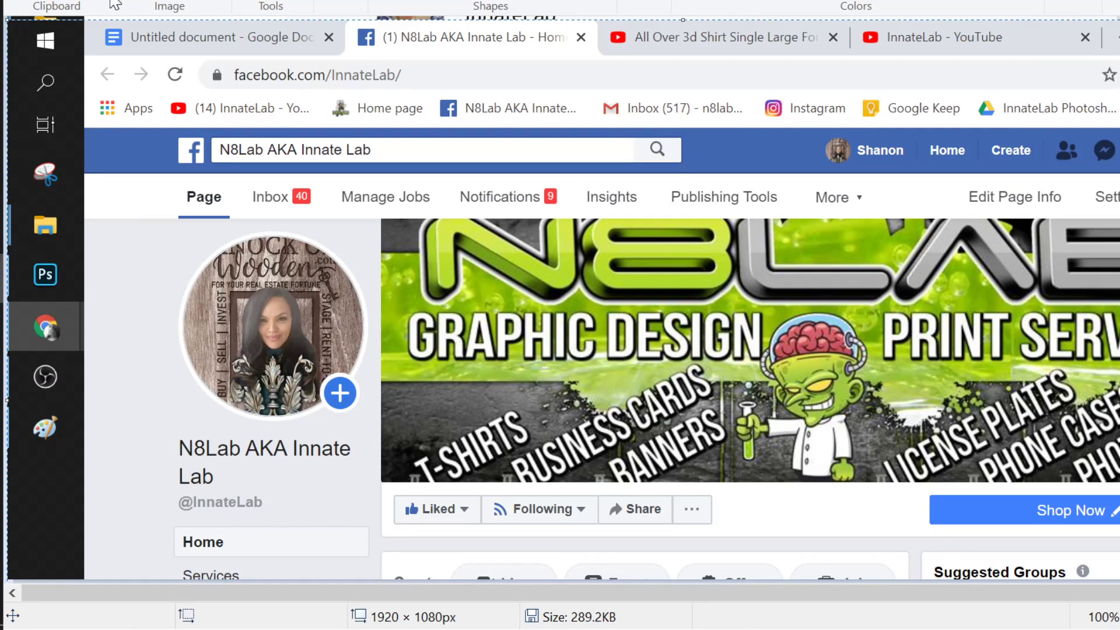
{"action": "key", "text": "alt+f"}
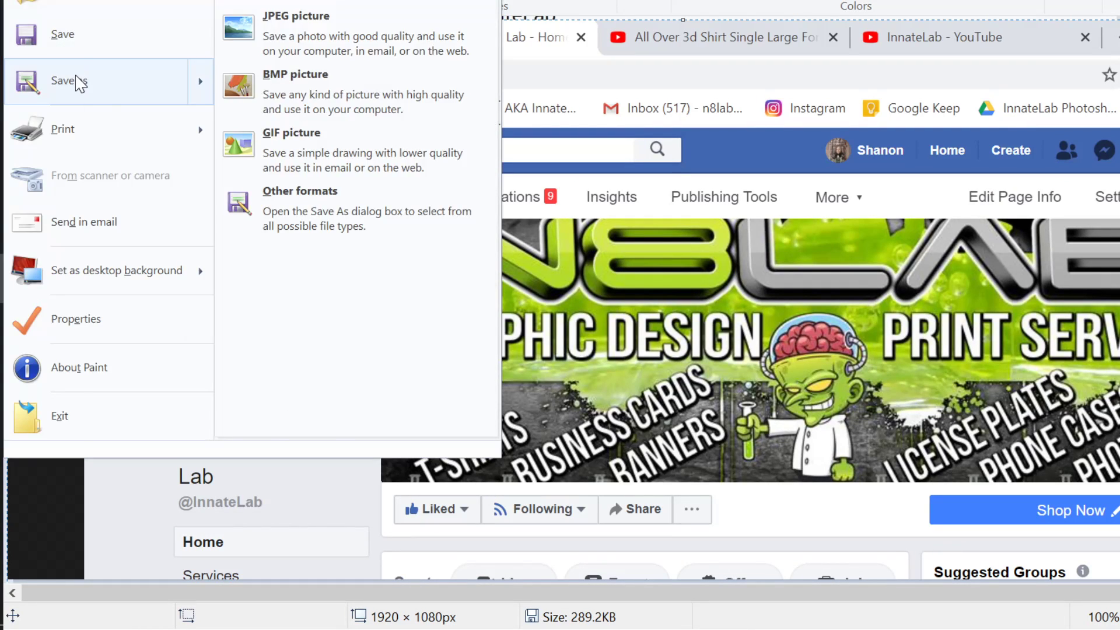
{"action": "left_click", "coordinate": [74, 80]}
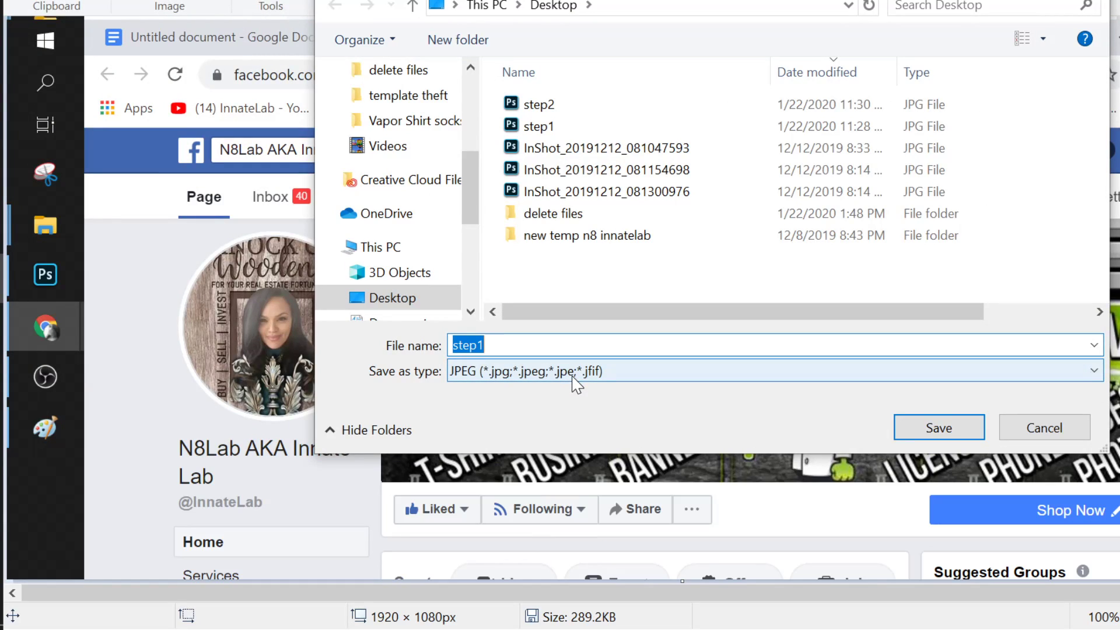
{"action": "type", "text": "ste"}
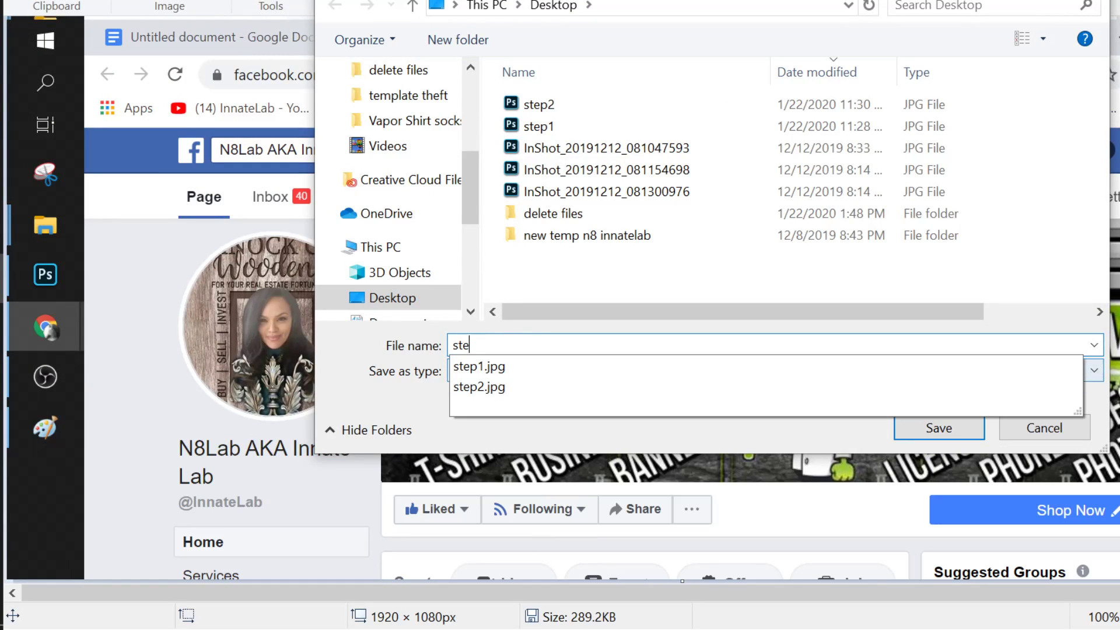
{"action": "type", "text": "p3"}
{"action": "key", "text": "Return"}
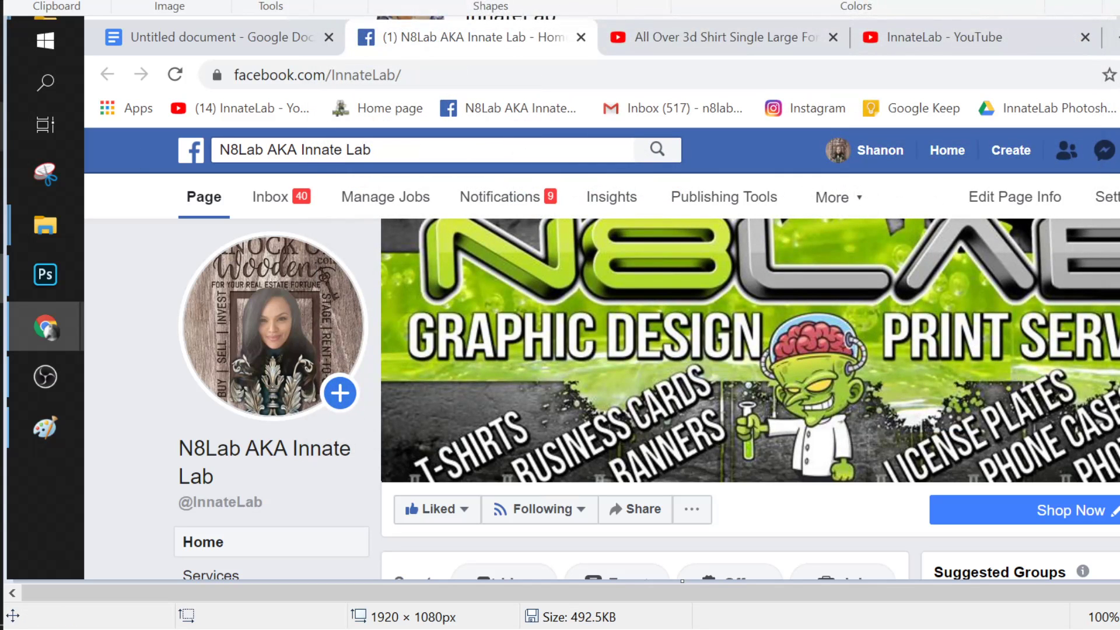
- Return to the Photoshop document
{"action": "left_click", "coordinate": [23, 286]}
{"action": "mouse_move", "coordinate": [18, 327]}
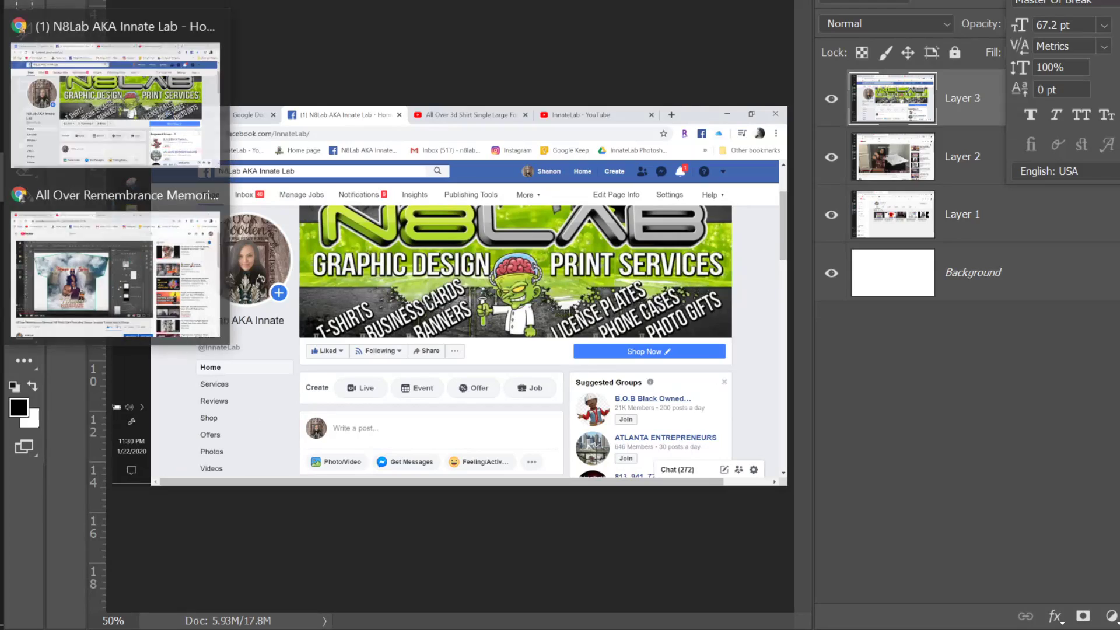
{"action": "mouse_move", "coordinate": [110, 237]}
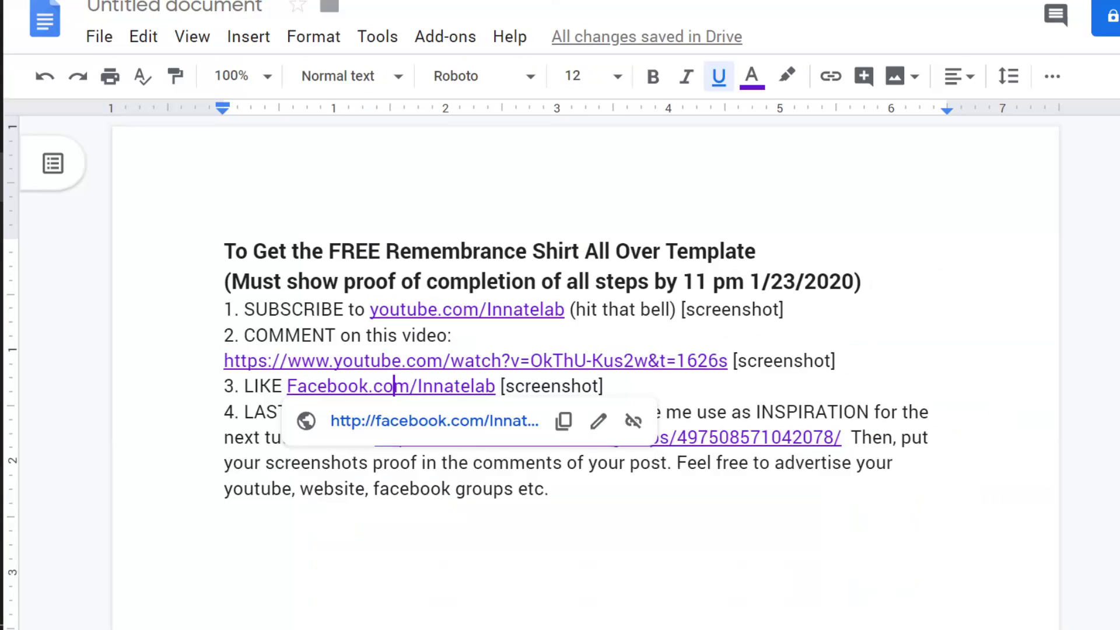
- Select exactly the word INSPIRATION in step 4 and open a new Chrome tab
{"action": "scroll", "coordinate": [560, 350], "scroll_direction": "down", "scroll_amount": 3}
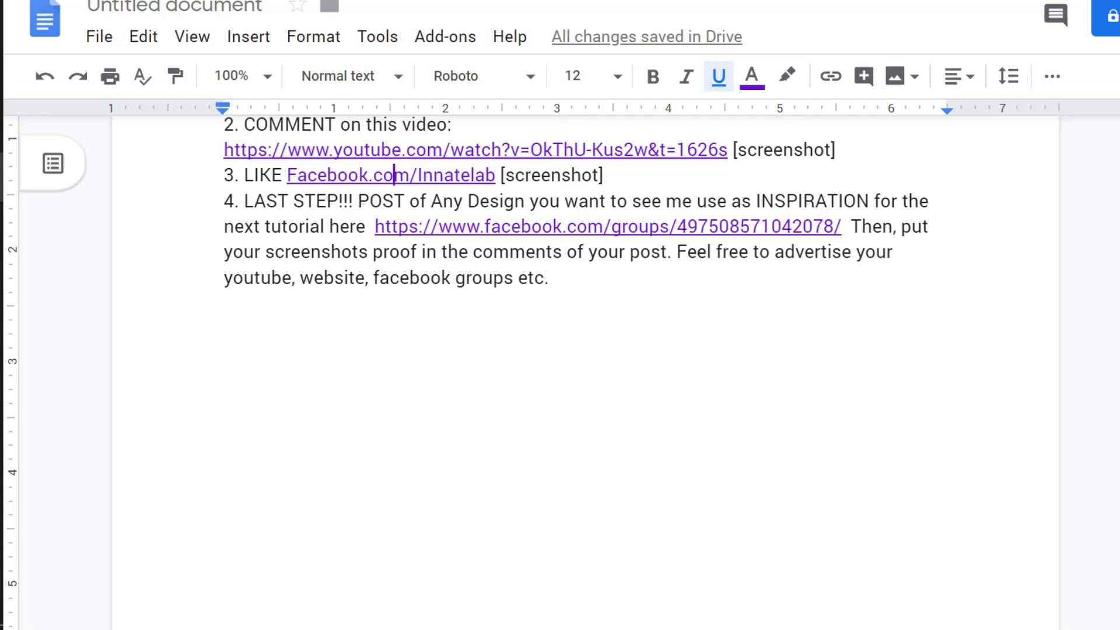
{"action": "left_click_drag", "start_coordinate": [752, 201], "coordinate": [870, 201]}
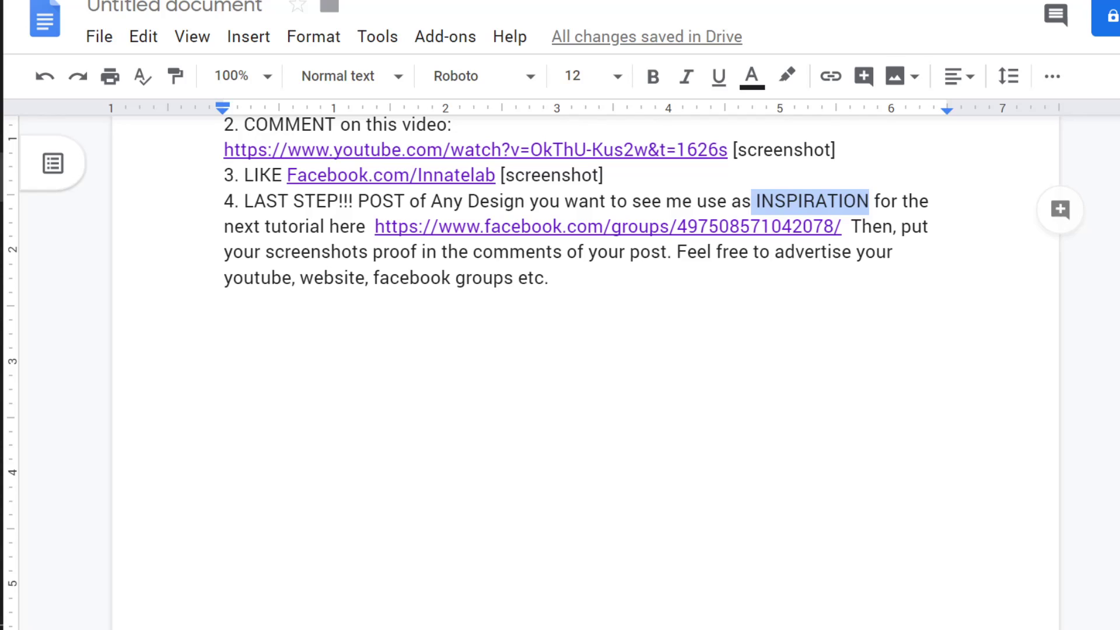
{"action": "left_click", "coordinate": [773, 202]}
{"action": "left_click_drag", "start_coordinate": [756, 202], "coordinate": [869, 202]}
{"action": "key", "text": "ctrl+t"}
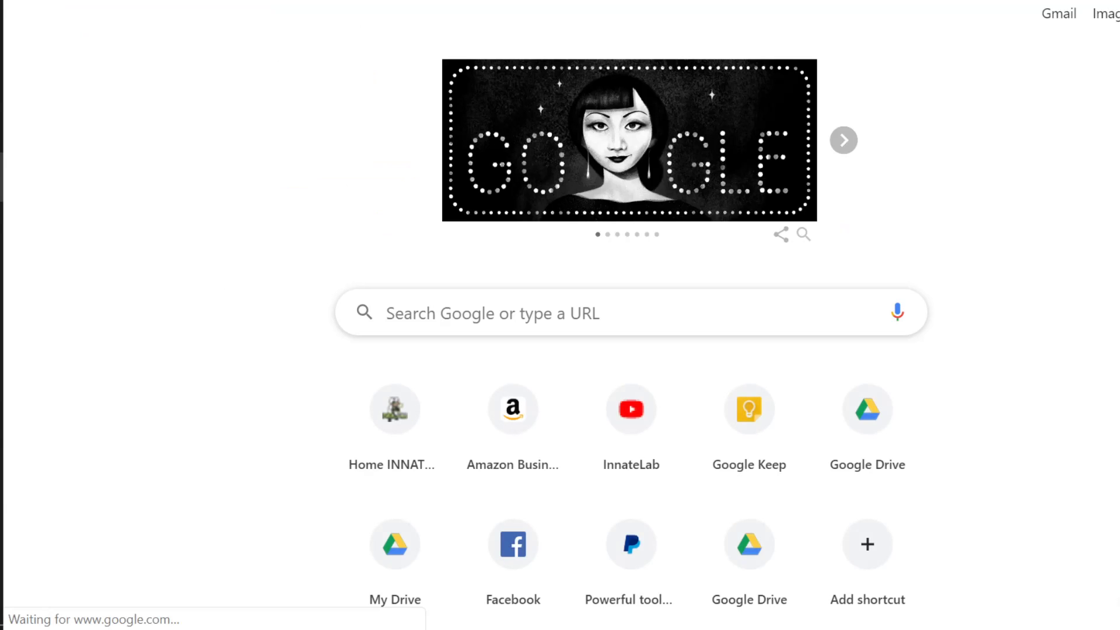
- Search Google for 'graduation shirts' and switch to image results
{"action": "type", "text": "graduation"}
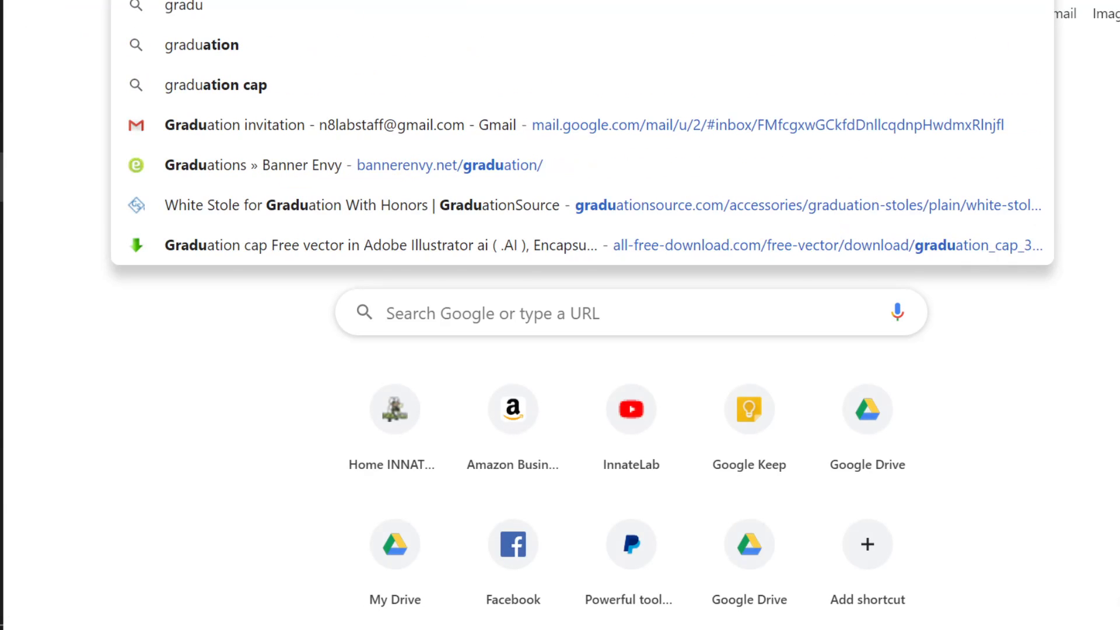
{"action": "type", "text": " shirts"}
{"action": "key", "text": "Return"}
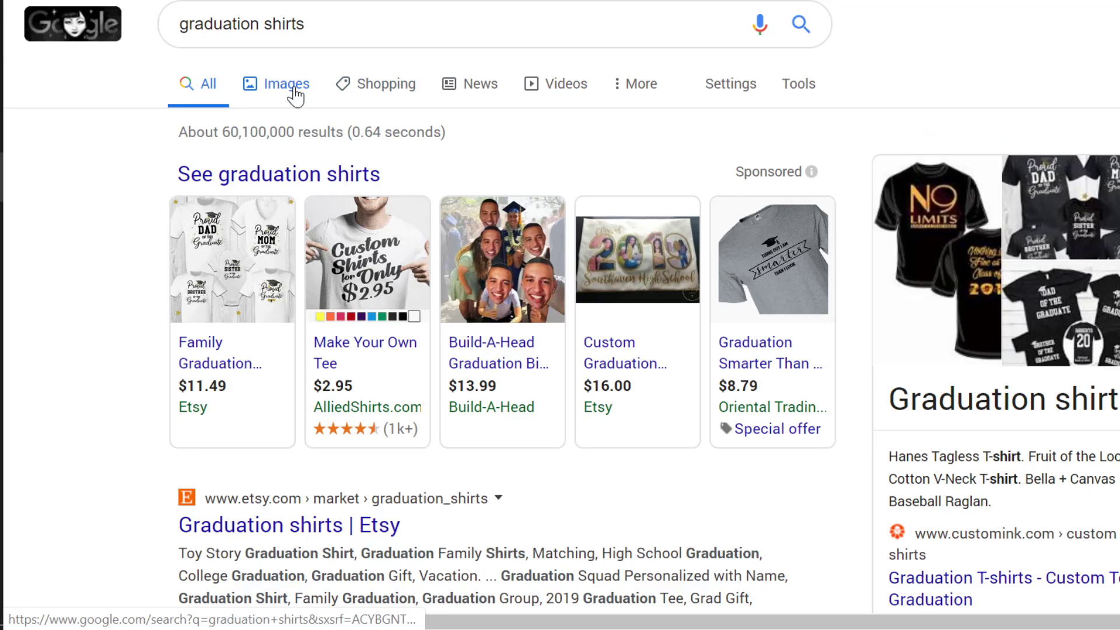
{"action": "left_click", "coordinate": [295, 95]}
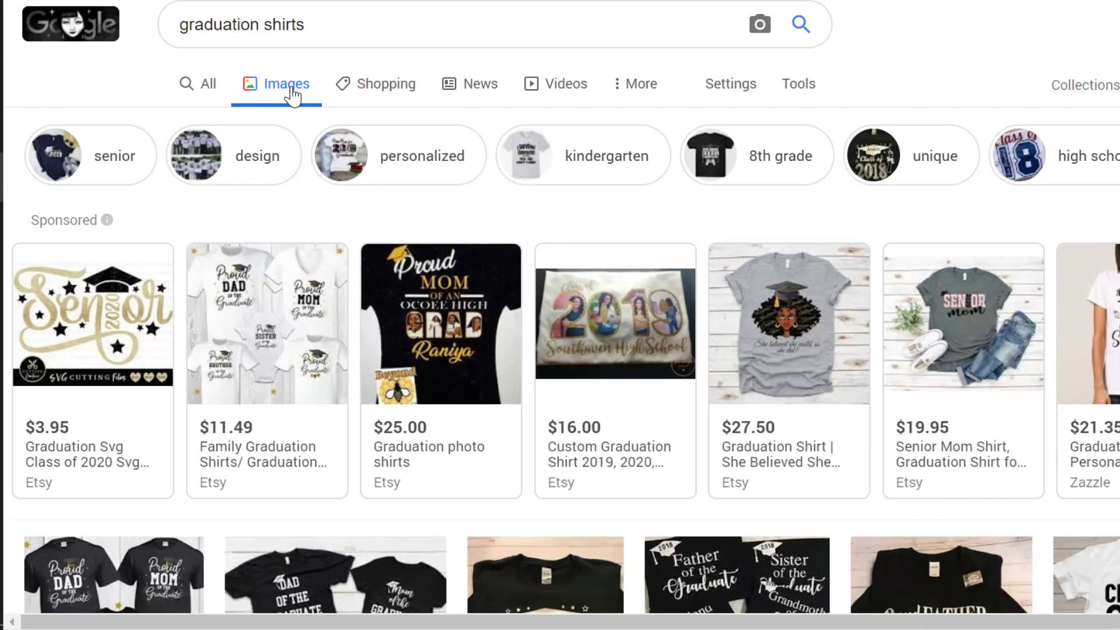
{"action": "scroll", "coordinate": [293, 95], "scroll_direction": "down", "scroll_amount": 8}
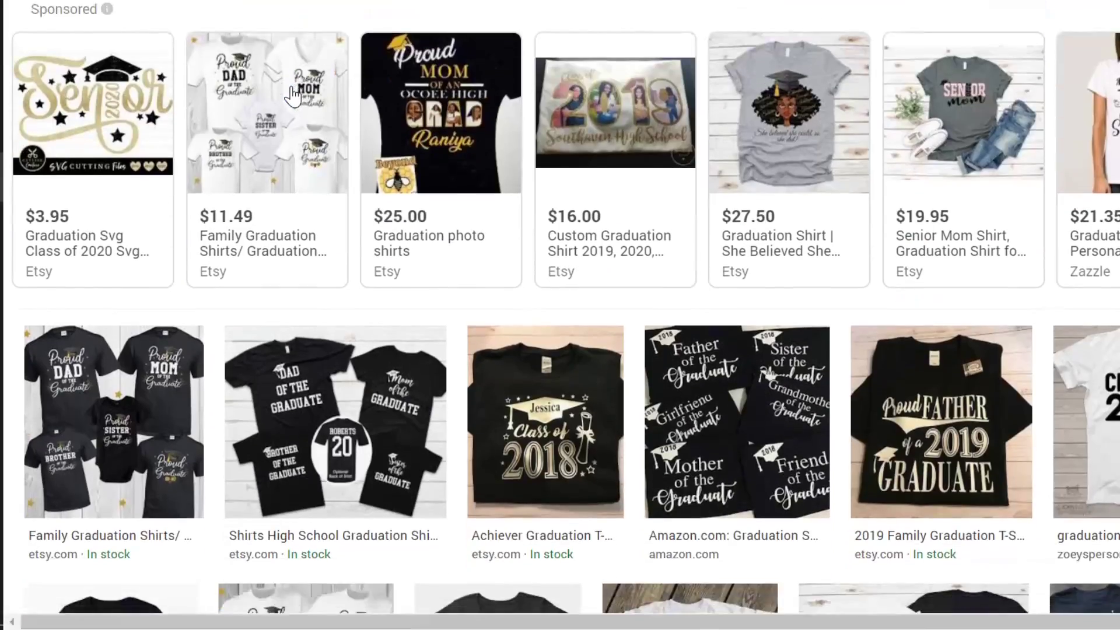
{"action": "scroll", "coordinate": [293, 96], "scroll_direction": "down", "scroll_amount": 10}
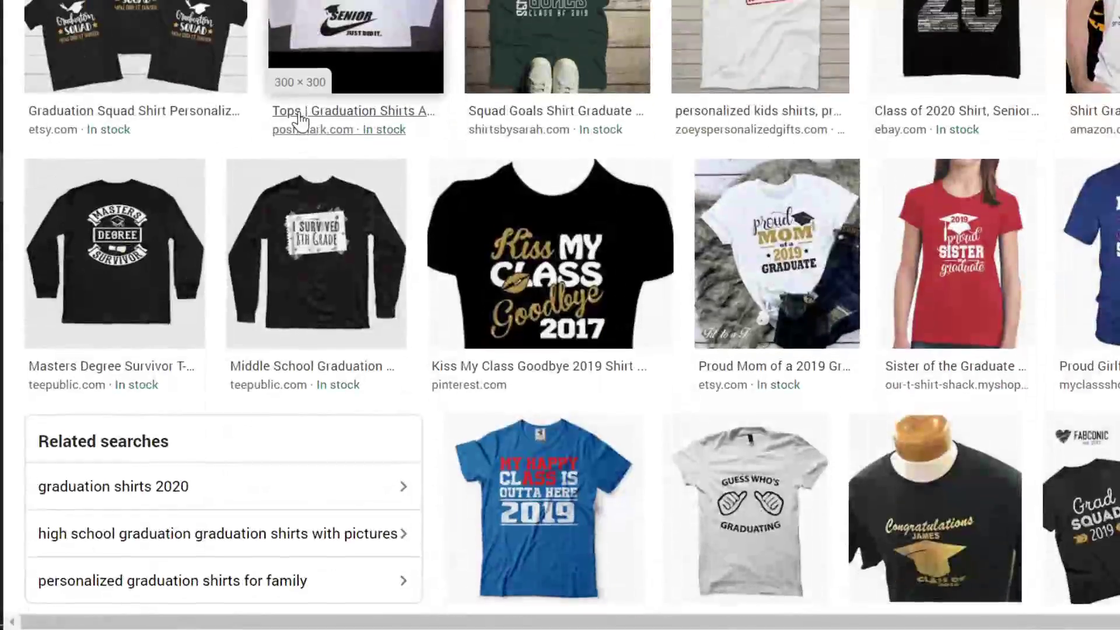
{"action": "scroll", "coordinate": [300, 108], "scroll_direction": "up", "scroll_amount": 15}
- Refine the image search to 'graduation shirts photo'
{"action": "left_click", "coordinate": [327, 25]}
{"action": "type", "text": "photo"}
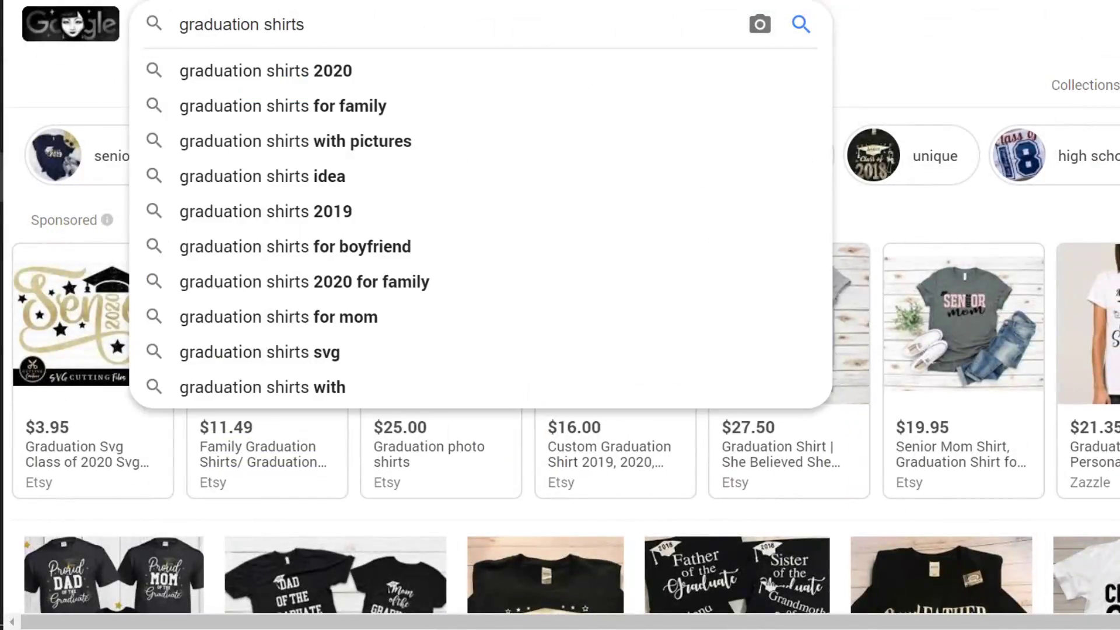
{"action": "key", "text": "Return"}
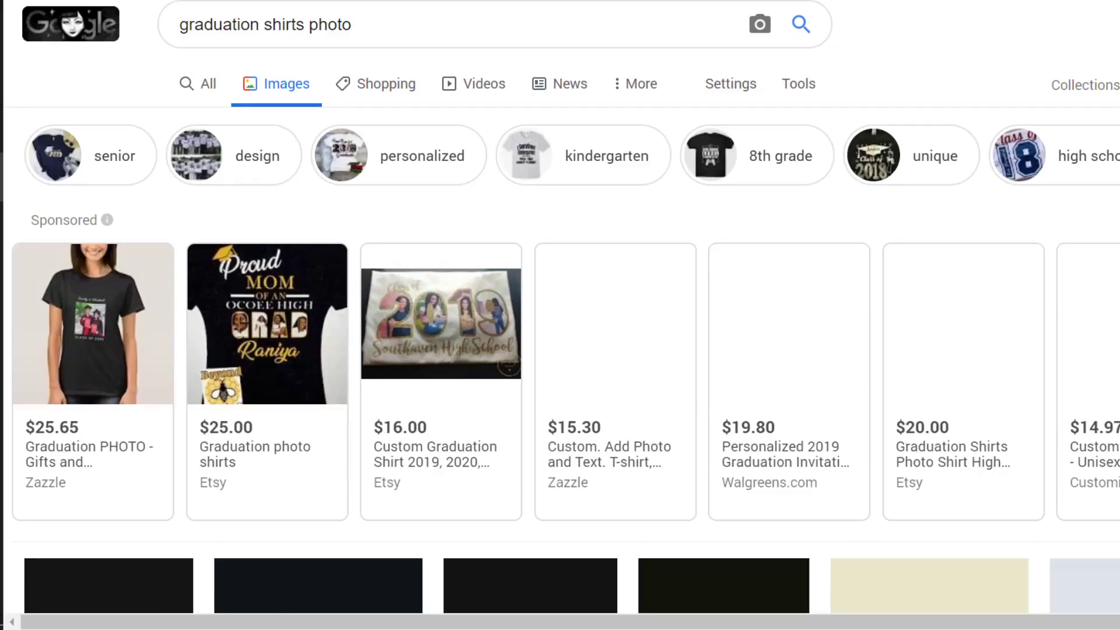
{"action": "scroll", "coordinate": [315, 55], "scroll_direction": "down", "scroll_amount": 18}
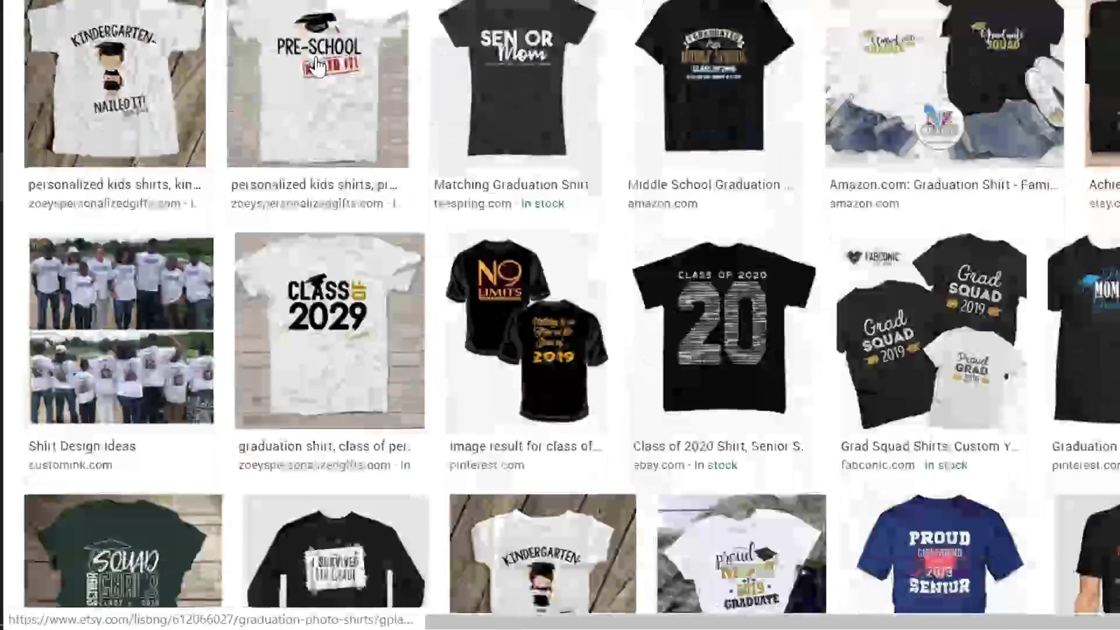
{"action": "scroll", "coordinate": [316, 66], "scroll_direction": "down", "scroll_amount": 3}
{"action": "scroll", "coordinate": [316, 66], "scroll_direction": "up", "scroll_amount": 20}
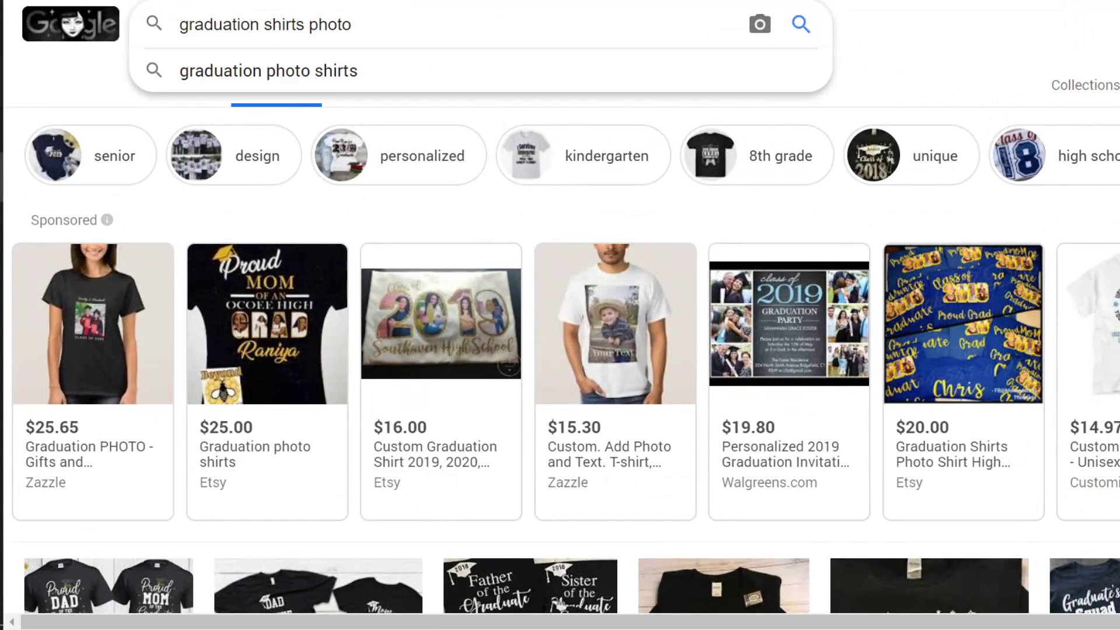
- Extend the query to 'graduation shirts photo all over' and browse the results
{"action": "type", "text": "all o"}
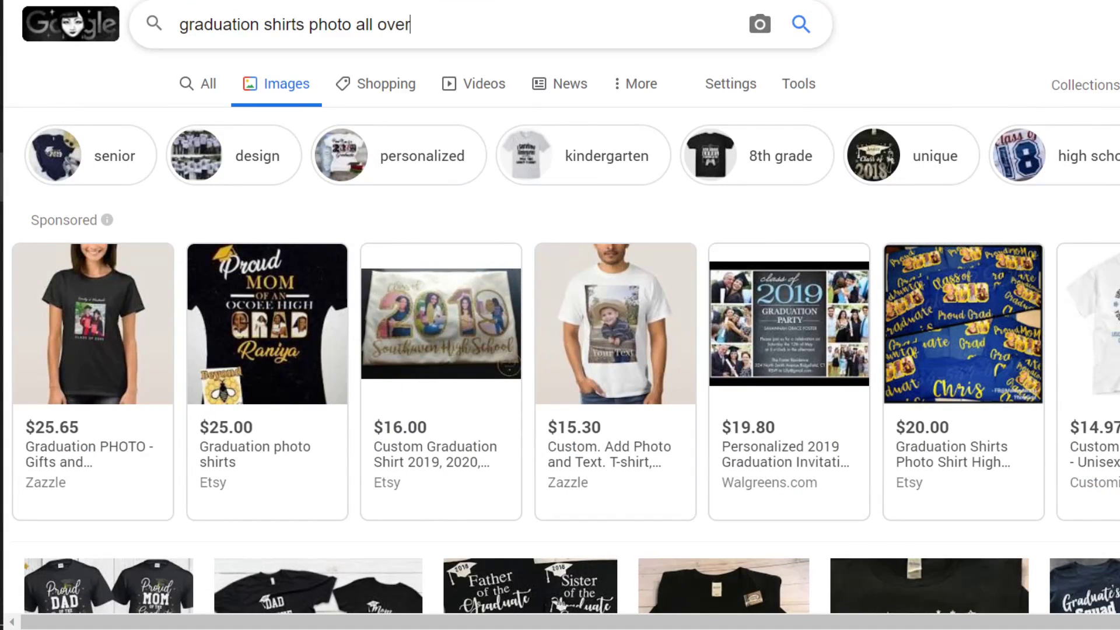
{"action": "type", "text": "ver"}
{"action": "key", "text": "Return"}
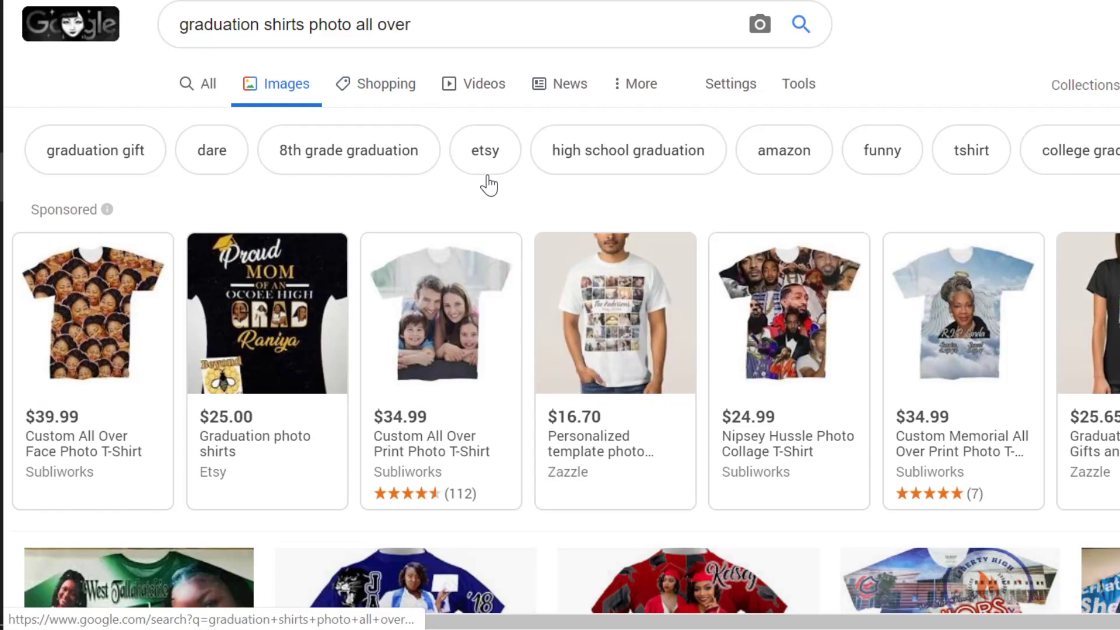
{"action": "scroll", "coordinate": [489, 185], "scroll_direction": "down", "scroll_amount": 5}
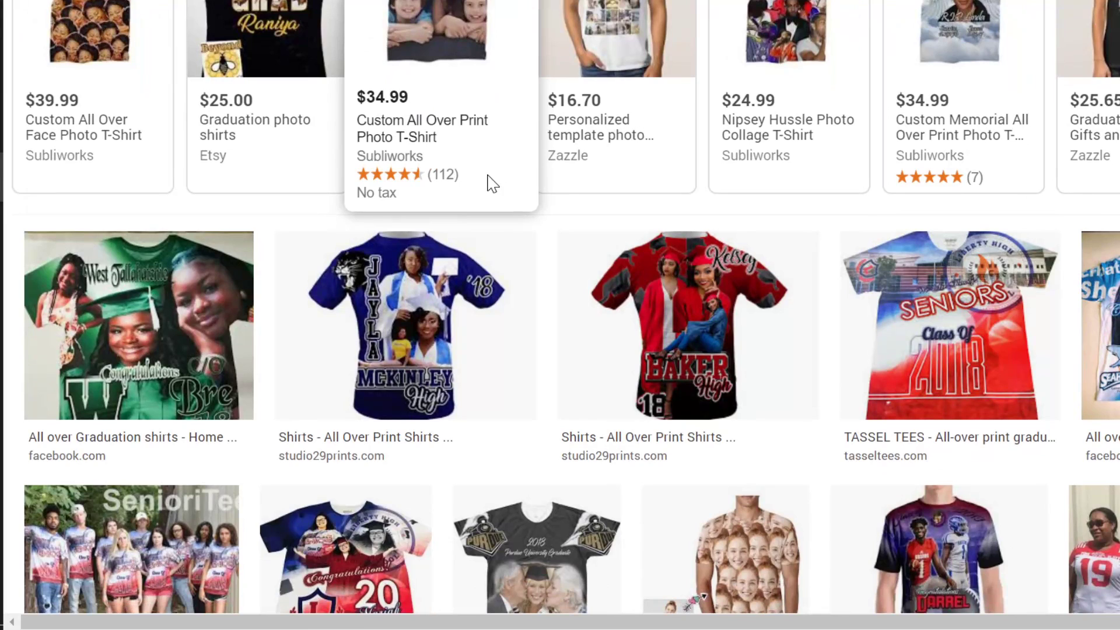
{"action": "scroll", "coordinate": [492, 184], "scroll_direction": "down", "scroll_amount": 2}
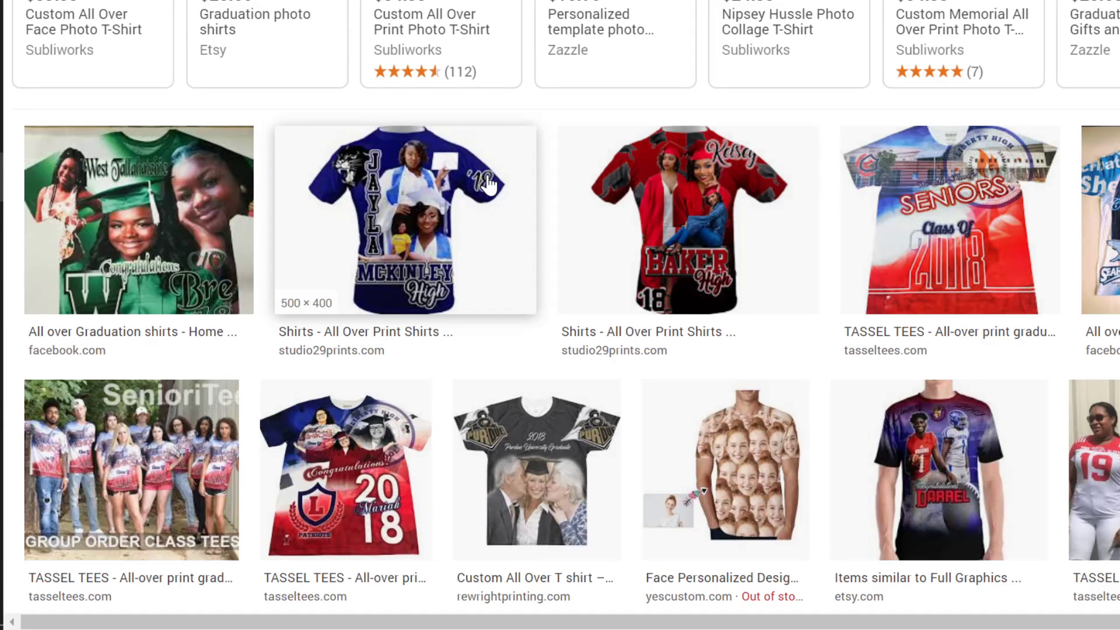
{"action": "scroll", "coordinate": [488, 186], "scroll_direction": "down", "scroll_amount": 7}
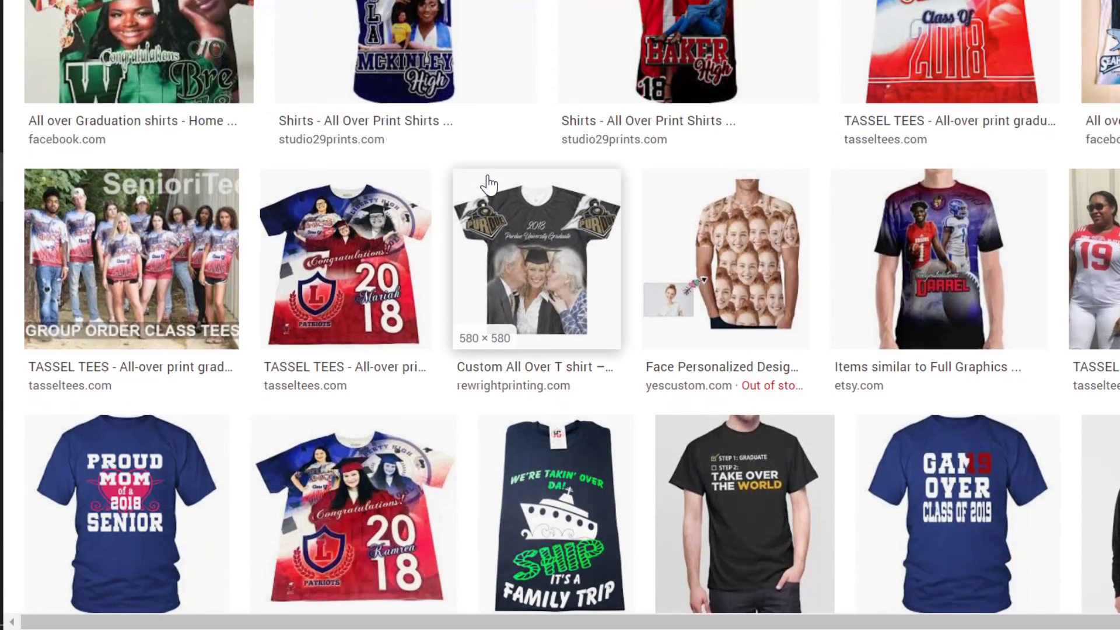
{"action": "scroll", "coordinate": [489, 186], "scroll_direction": "up", "scroll_amount": 1}
{"action": "scroll", "coordinate": [489, 186], "scroll_direction": "down", "scroll_amount": 2}
{"action": "scroll", "coordinate": [488, 186], "scroll_direction": "up", "scroll_amount": 7}
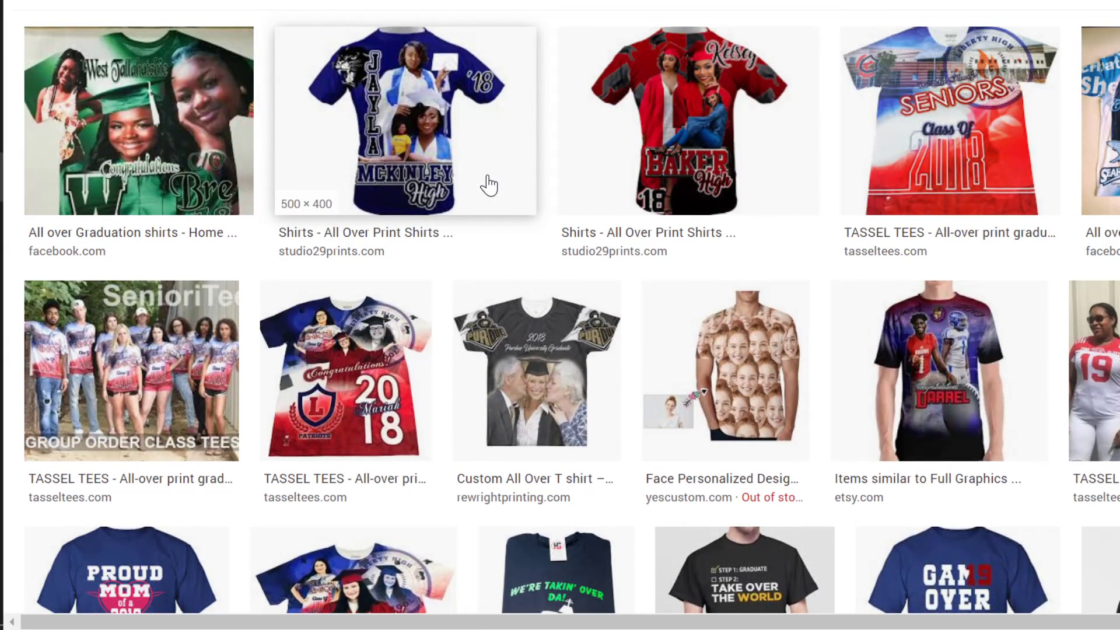
- From the Studio29Prints image result, open the $45.00 Cap Toss All Over Print Shirt page
{"action": "left_click", "coordinate": [704, 109]}
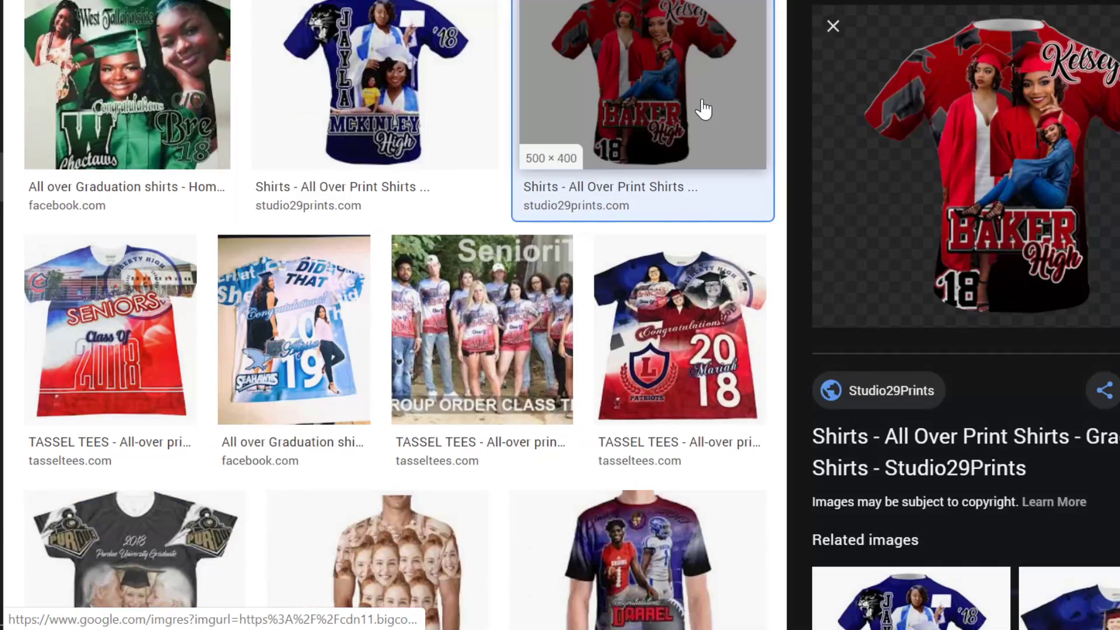
{"action": "left_click", "coordinate": [1013, 159]}
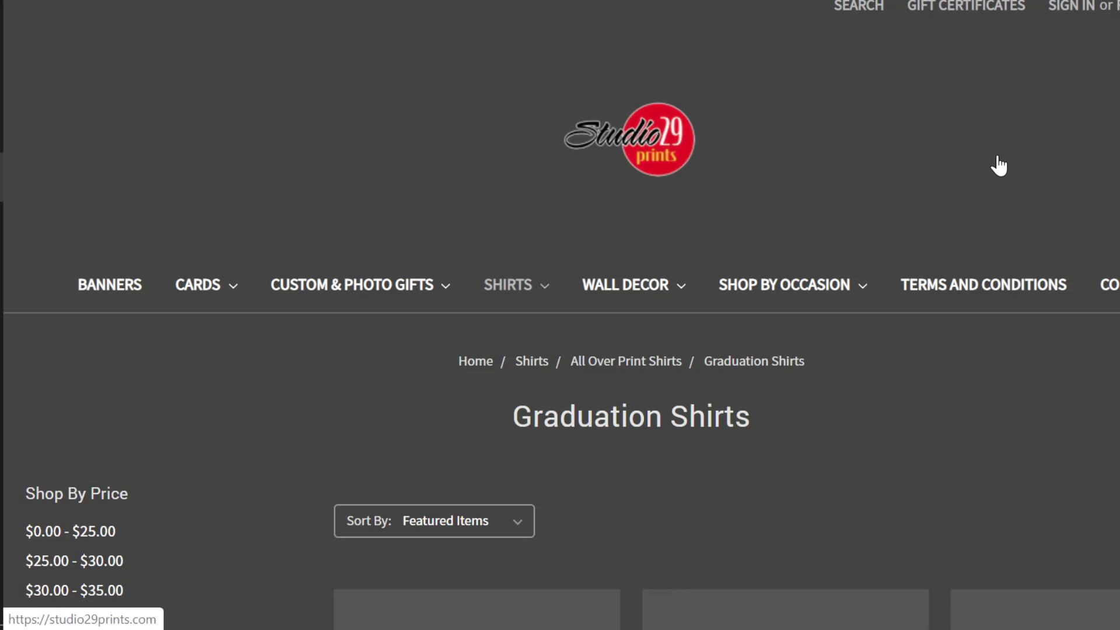
{"action": "scroll", "coordinate": [989, 181], "scroll_direction": "down", "scroll_amount": 8}
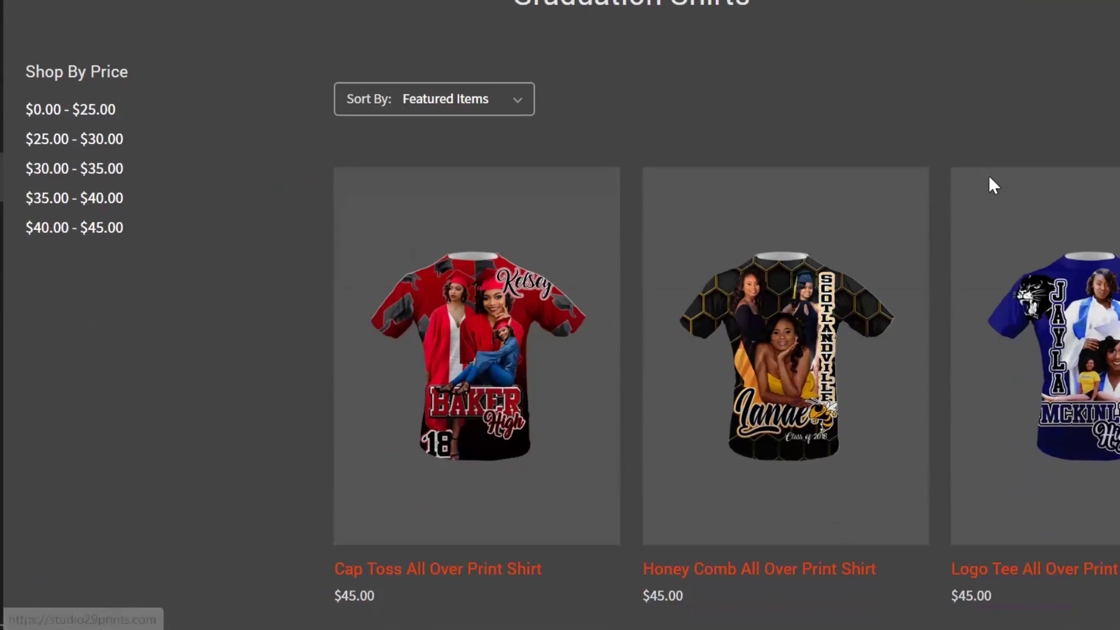
{"action": "scroll", "coordinate": [990, 187], "scroll_direction": "down", "scroll_amount": 4}
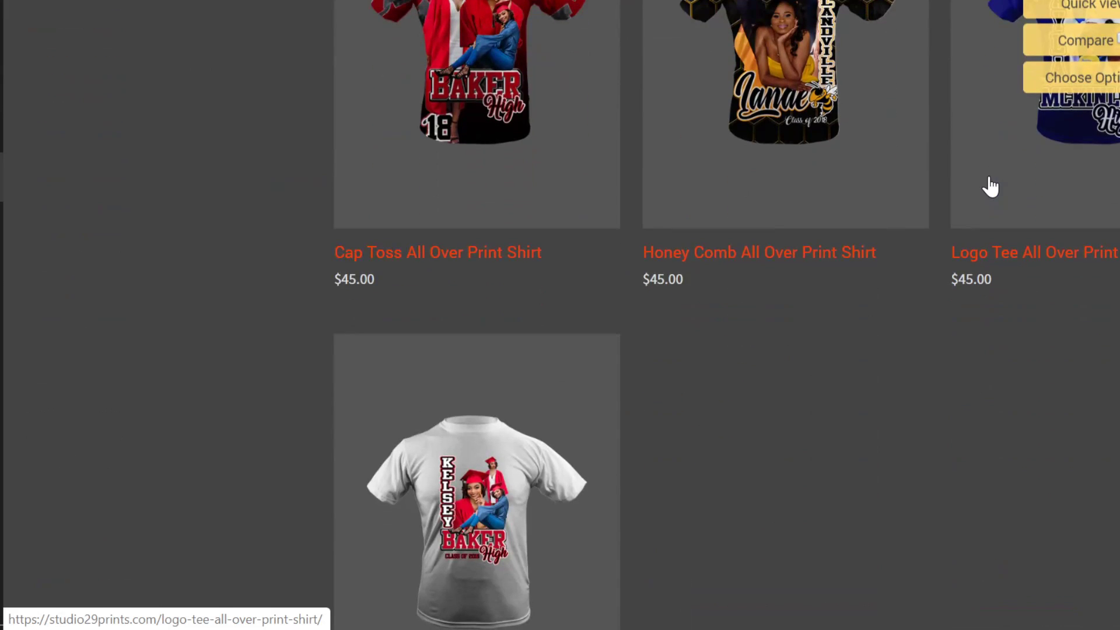
{"action": "scroll", "coordinate": [989, 187], "scroll_direction": "up", "scroll_amount": 2}
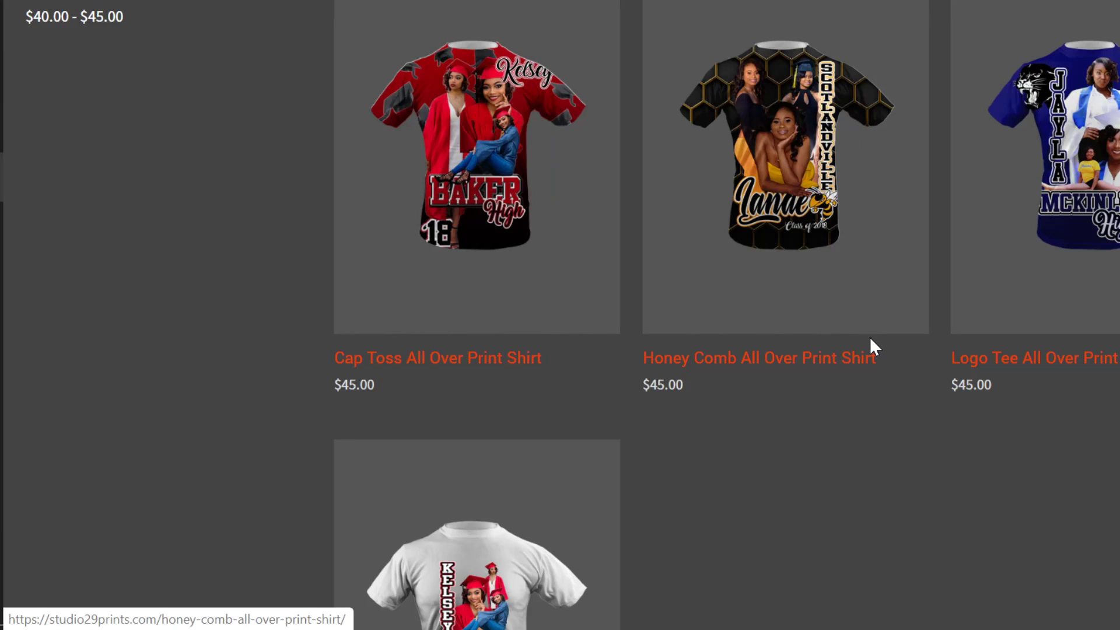
{"action": "scroll", "coordinate": [676, 301], "scroll_direction": "up", "scroll_amount": 3}
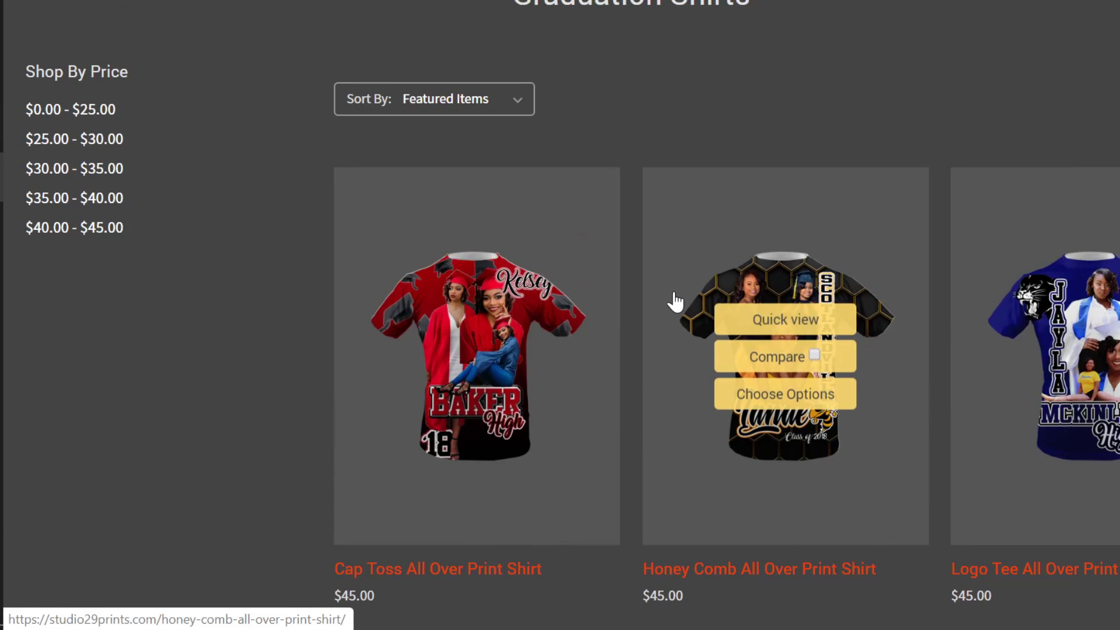
{"action": "scroll", "coordinate": [675, 301], "scroll_direction": "up", "scroll_amount": 3}
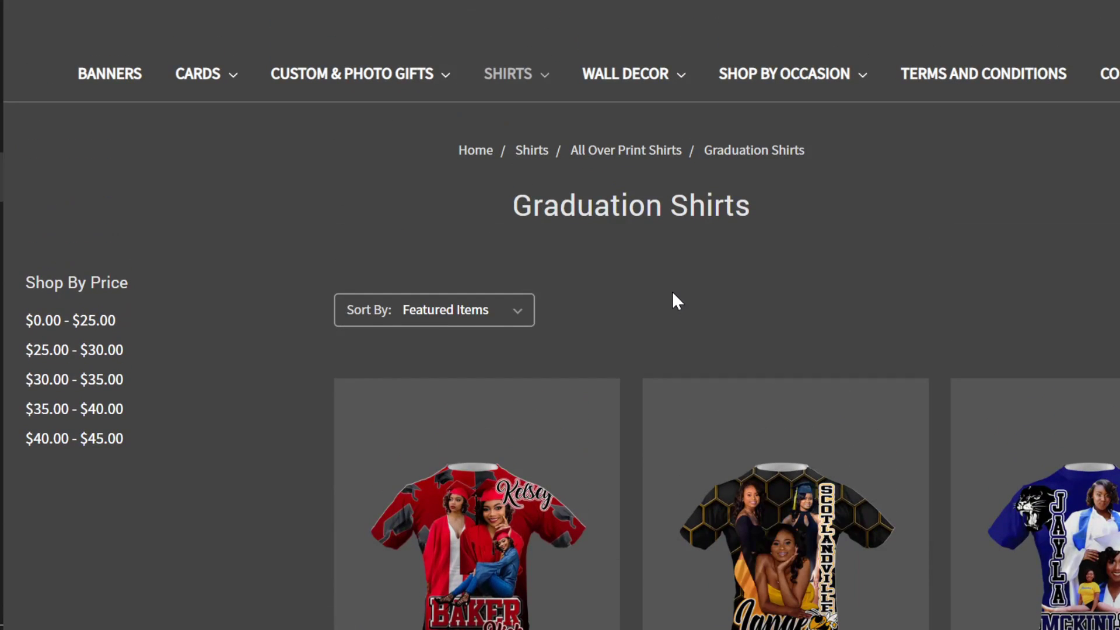
{"action": "scroll", "coordinate": [673, 303], "scroll_direction": "down", "scroll_amount": 2}
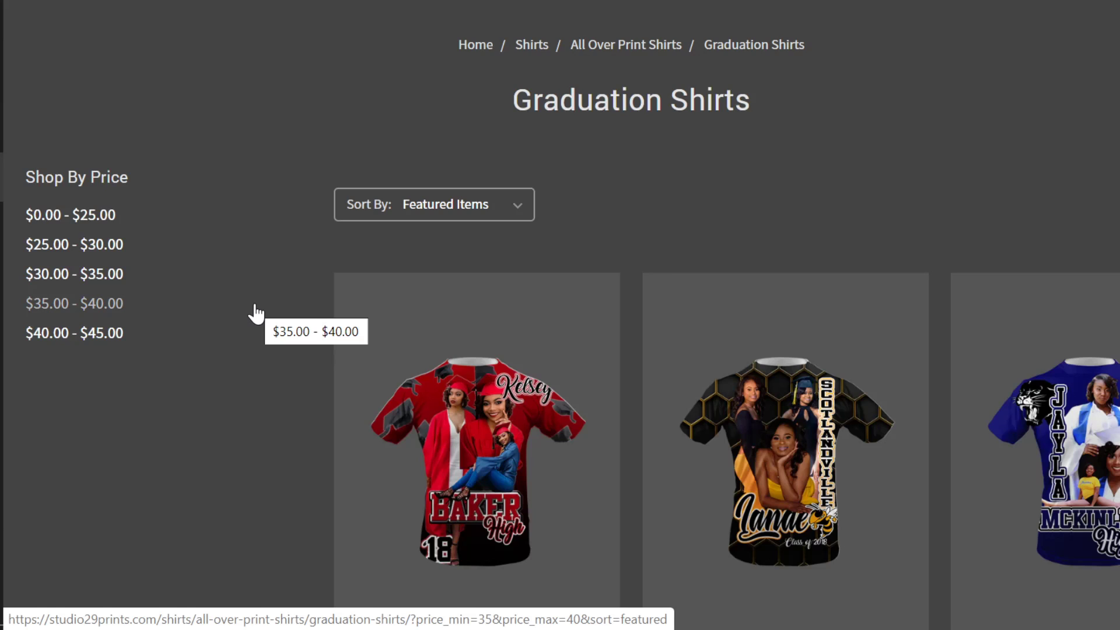
{"action": "scroll", "coordinate": [258, 307], "scroll_direction": "down", "scroll_amount": 2}
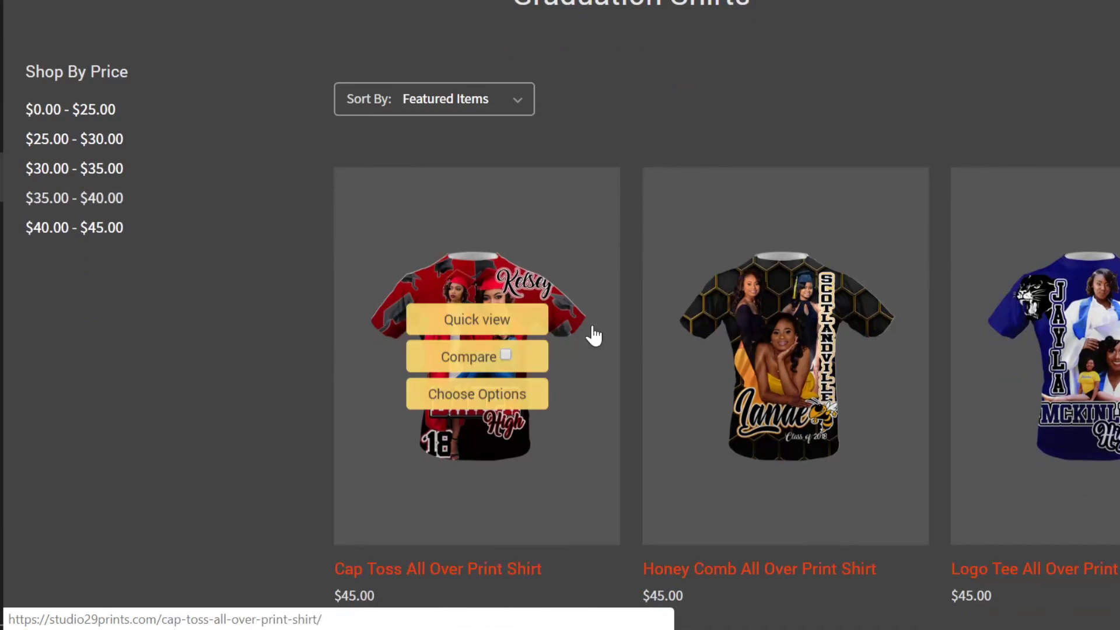
{"action": "left_click", "coordinate": [505, 288]}
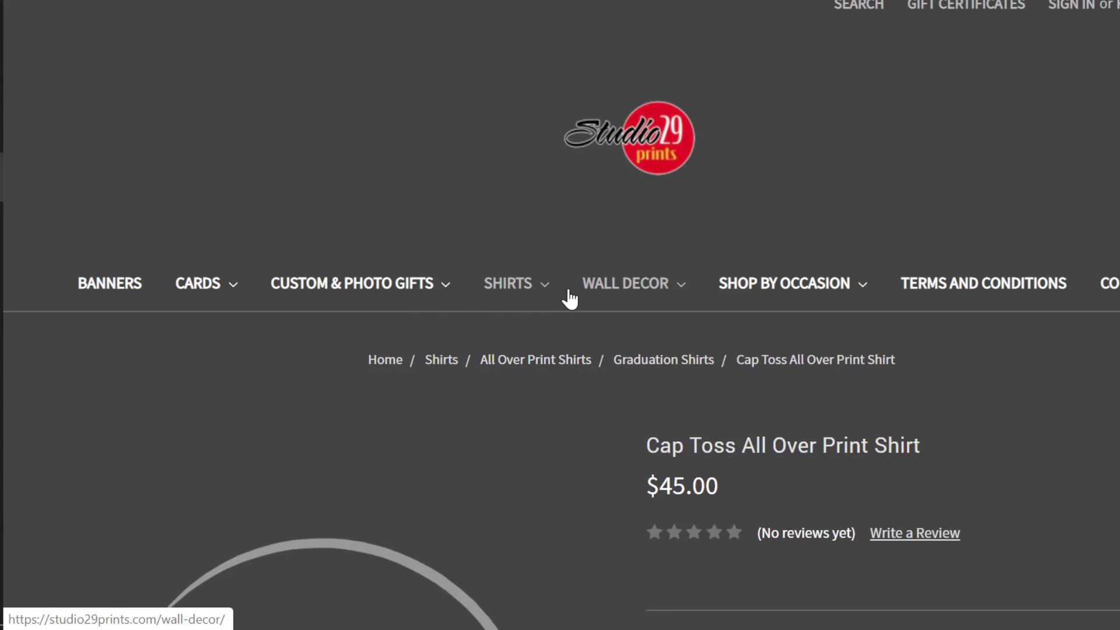
{"action": "scroll", "coordinate": [565, 297], "scroll_direction": "down", "scroll_amount": 10}
{"action": "scroll", "coordinate": [568, 298], "scroll_direction": "up", "scroll_amount": 3}
- Save the Cap Toss shirt image to the Desktop as PNG named 'step4'
{"action": "right_click", "coordinate": [344, 205]}
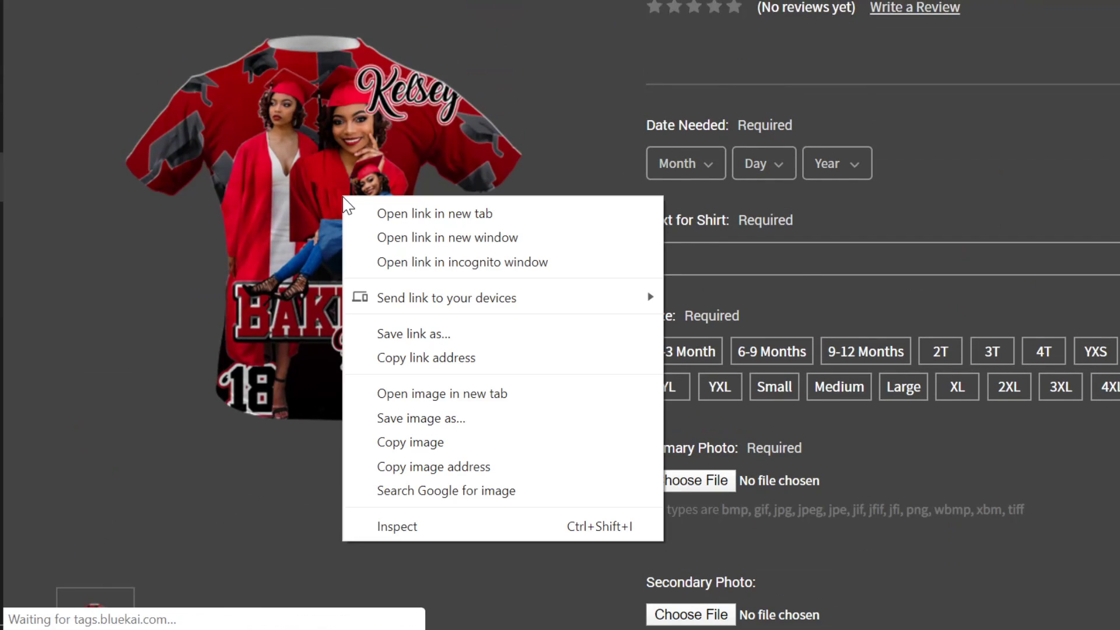
{"action": "left_click", "coordinate": [467, 424]}
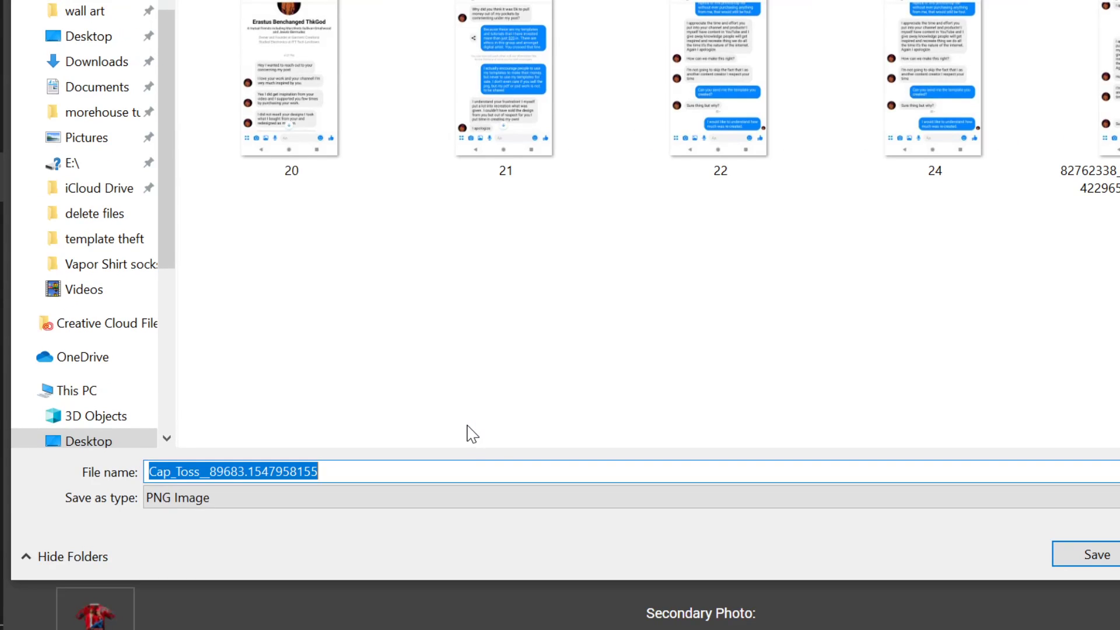
{"action": "left_click", "coordinate": [94, 37]}
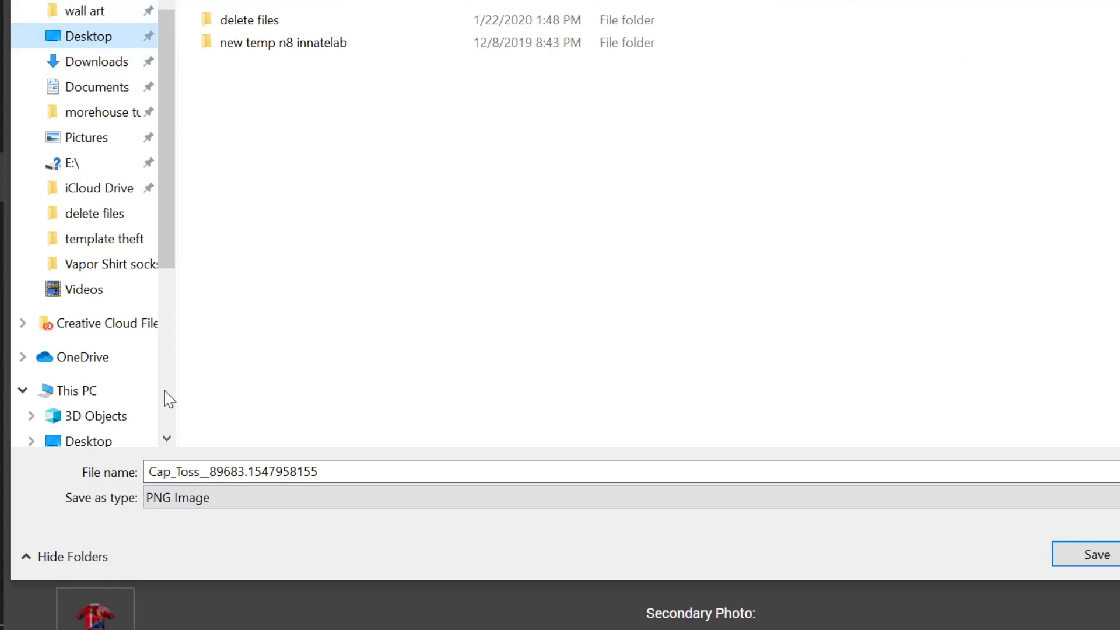
{"action": "left_click", "coordinate": [217, 503]}
{"action": "left_click", "coordinate": [233, 493]}
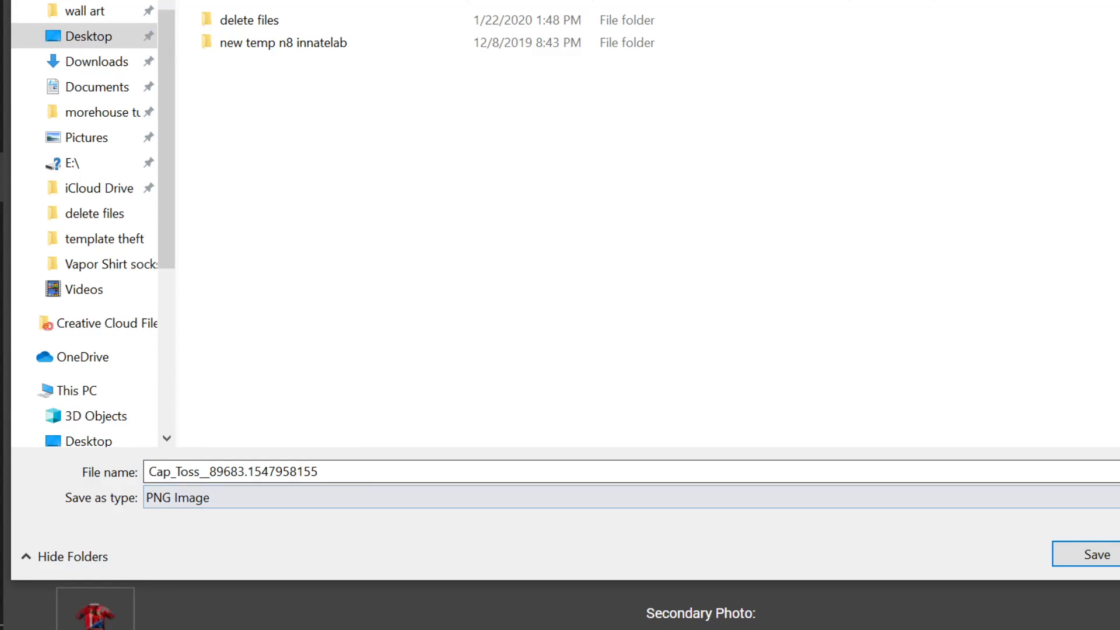
{"action": "left_click", "coordinate": [354, 481]}
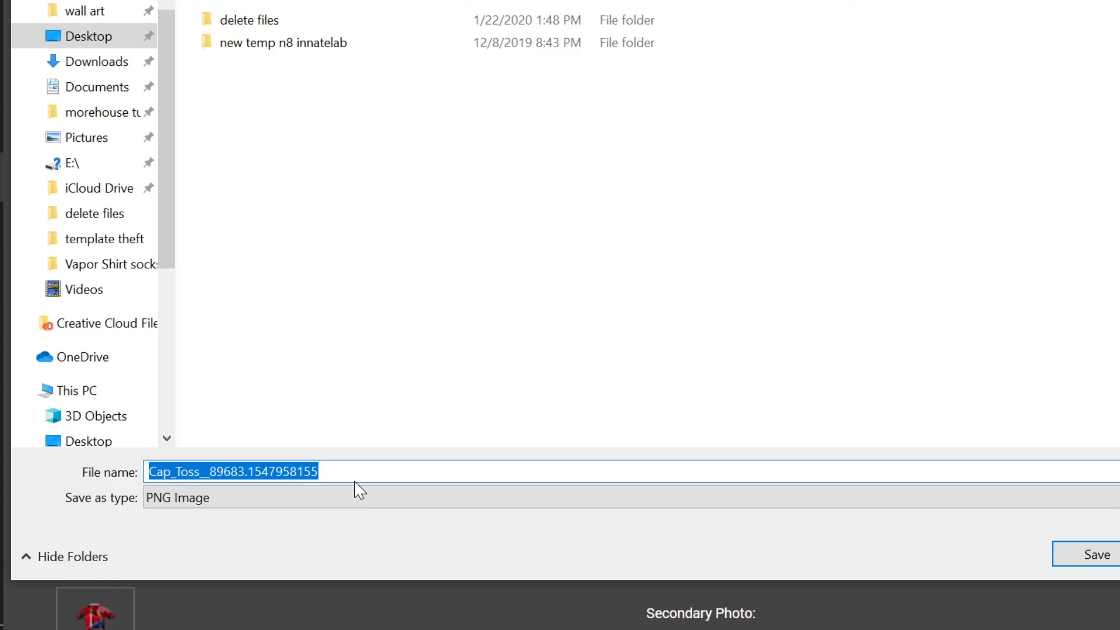
{"action": "type", "text": "step4"}
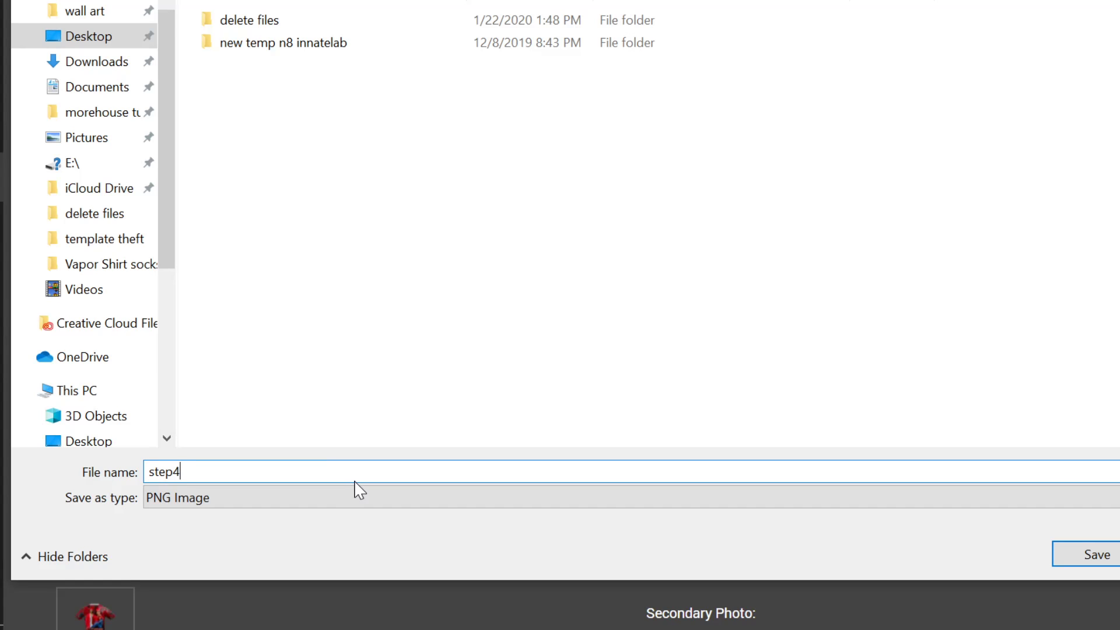
{"action": "key", "text": "Return"}
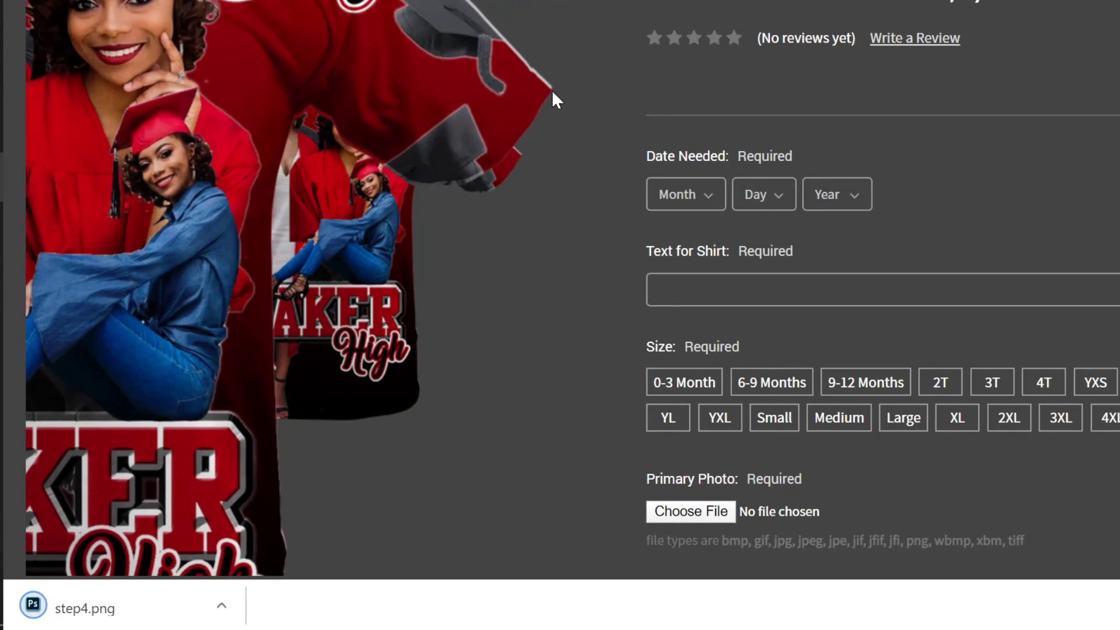
- Close the product, Google Images and both YouTube tabs, leaving Google Docs showing
{"action": "scroll", "coordinate": [876, 235], "scroll_direction": "up", "scroll_amount": 9}
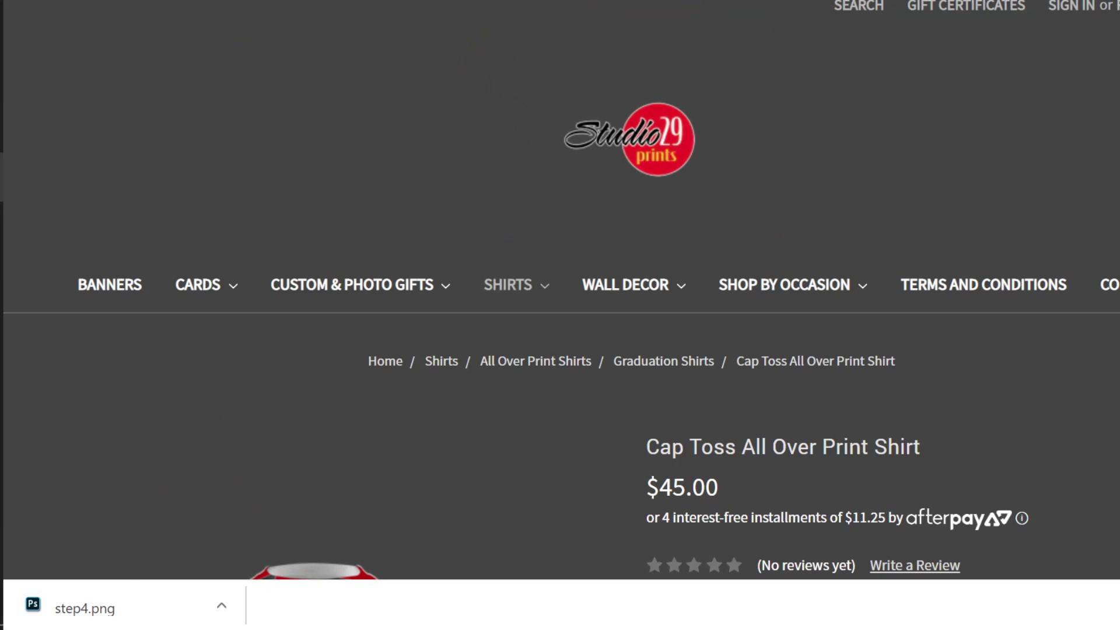
{"action": "key", "text": "ctrl+w"}
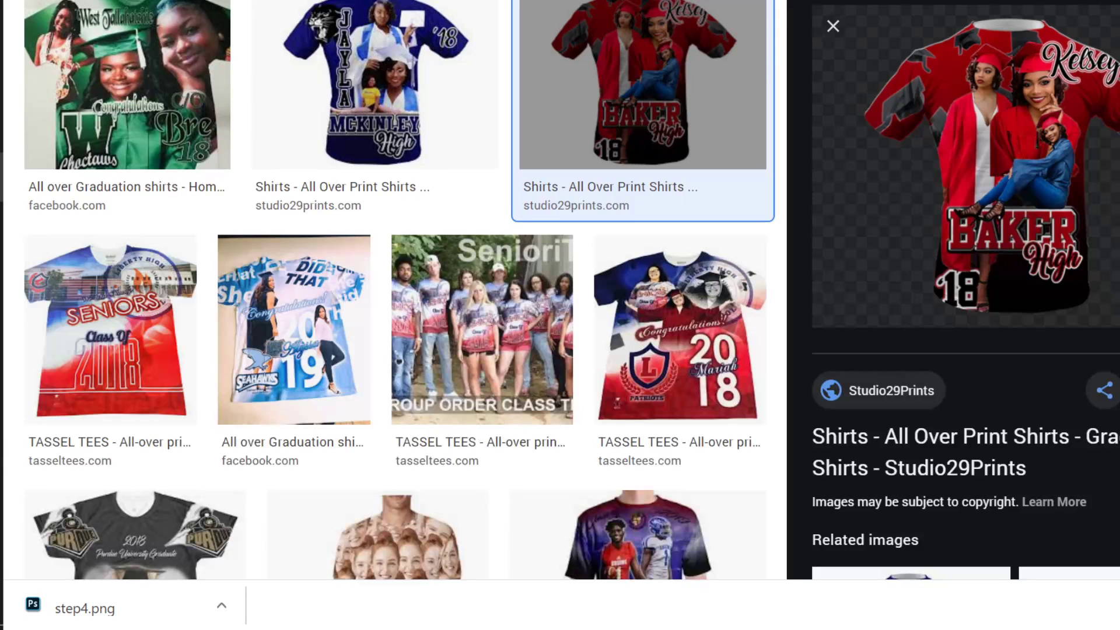
{"action": "key", "text": "ctrl+w"}
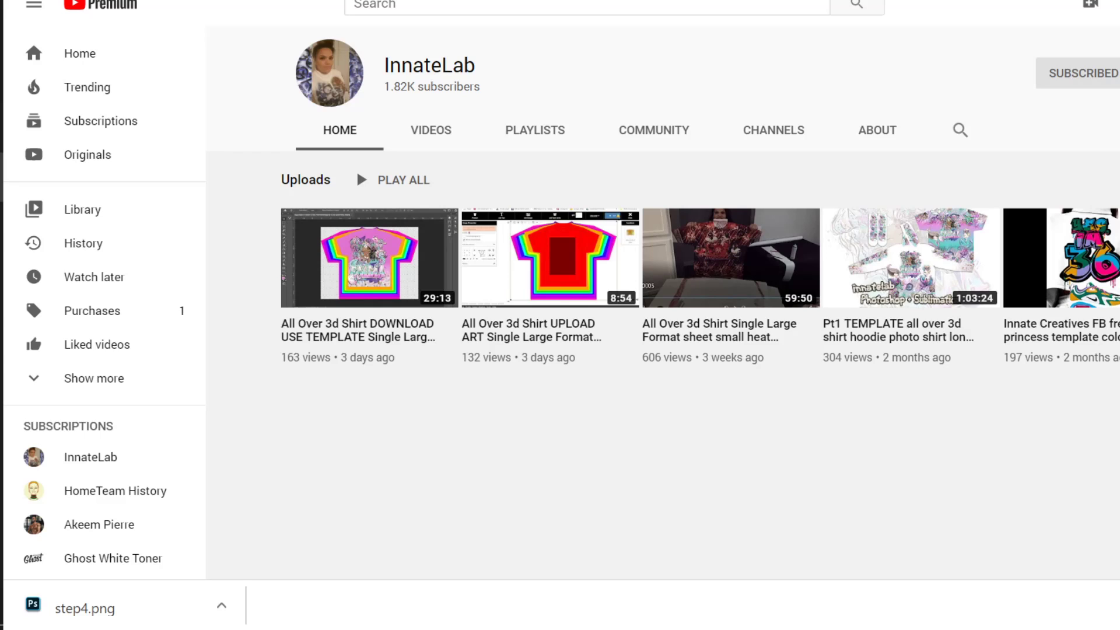
{"action": "key", "text": "ctrl+w"}
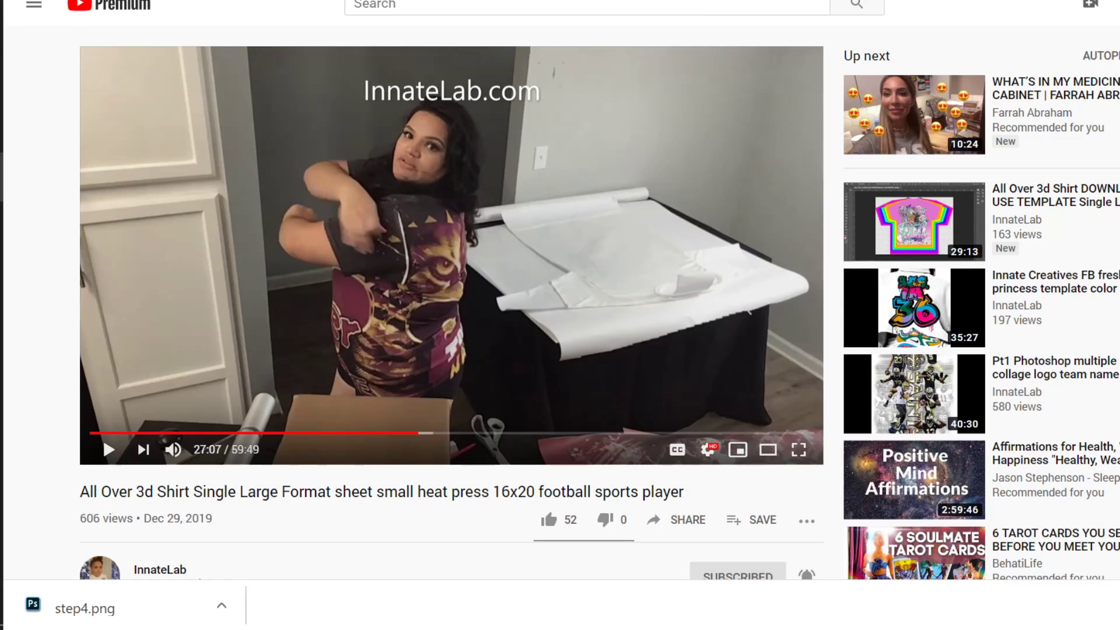
{"action": "key", "text": "ctrl+w"}
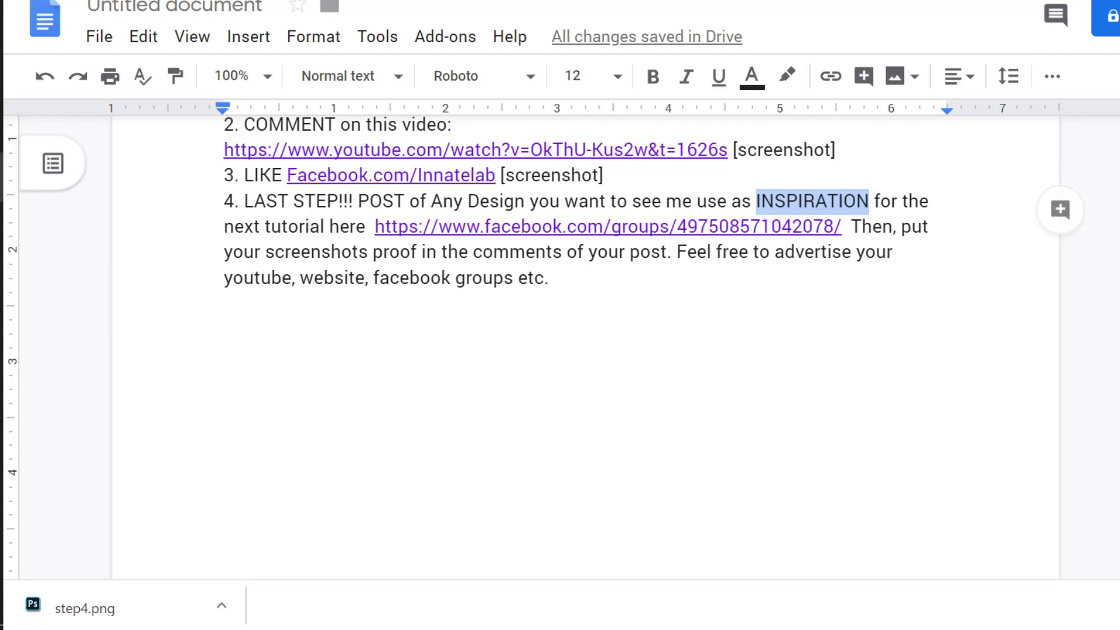
- Open the step 4 facebook.com/groups link to the Innate Creatives group in a new tab
{"action": "left_click", "coordinate": [655, 226]}
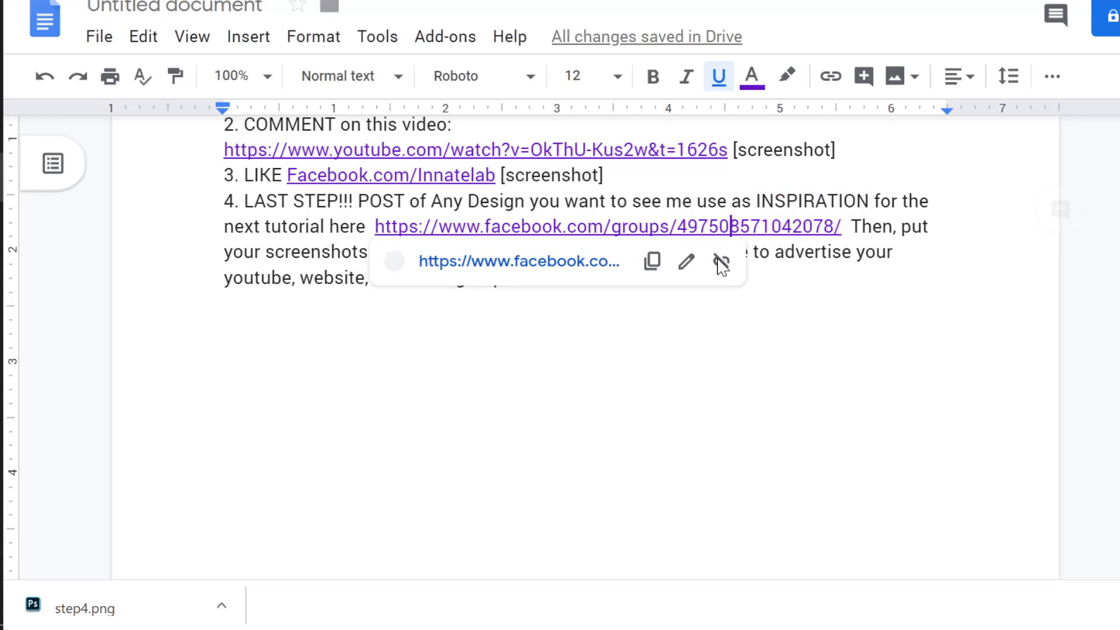
{"action": "left_click", "coordinate": [558, 262]}
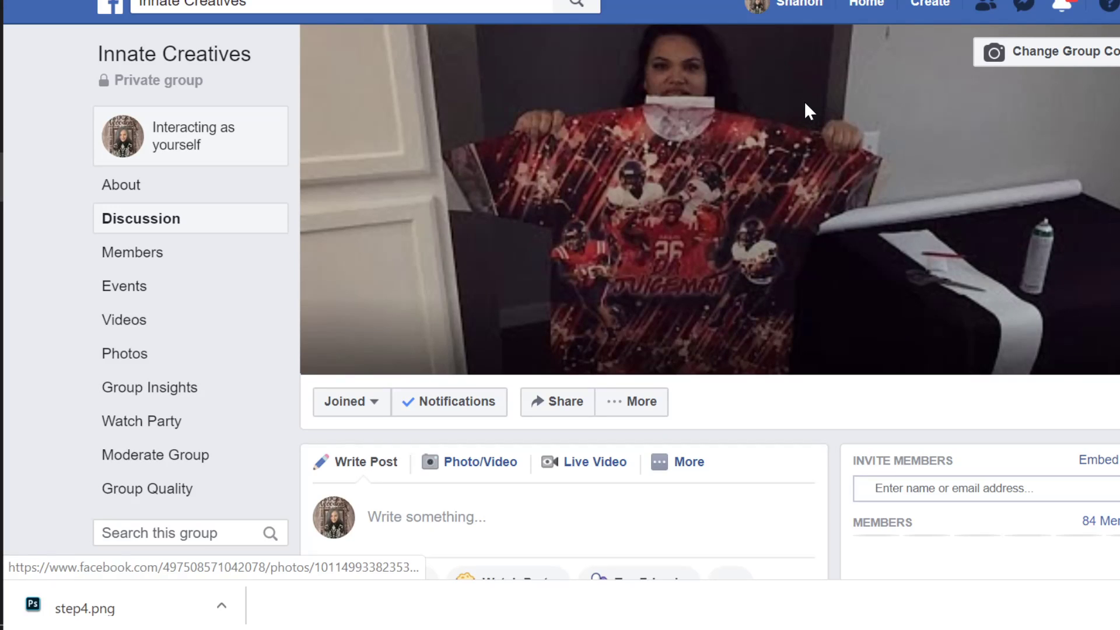
- Begin a group post in the Write something box and switch it to Photo/Video
{"action": "scroll", "coordinate": [736, 189], "scroll_direction": "down", "scroll_amount": 4}
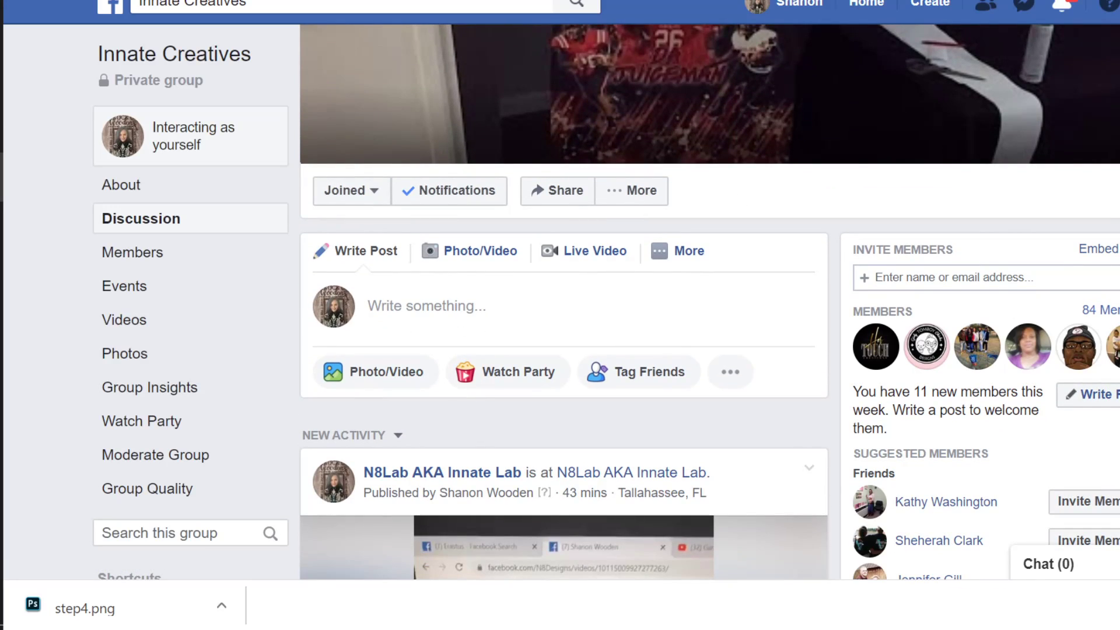
{"action": "left_click", "coordinate": [491, 273]}
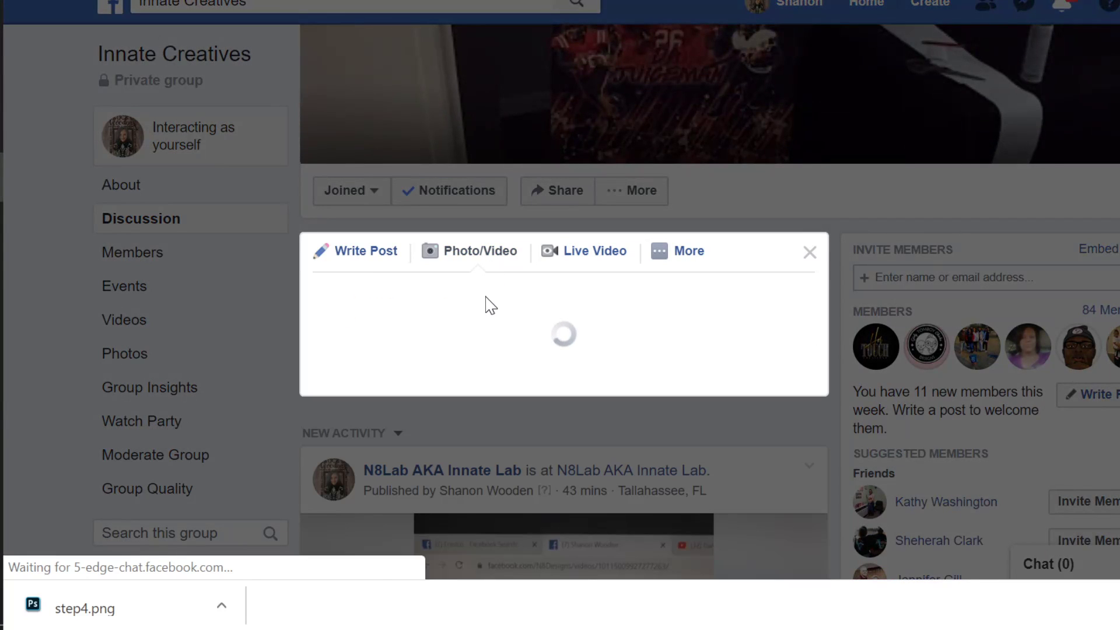
{"action": "left_click", "coordinate": [474, 261]}
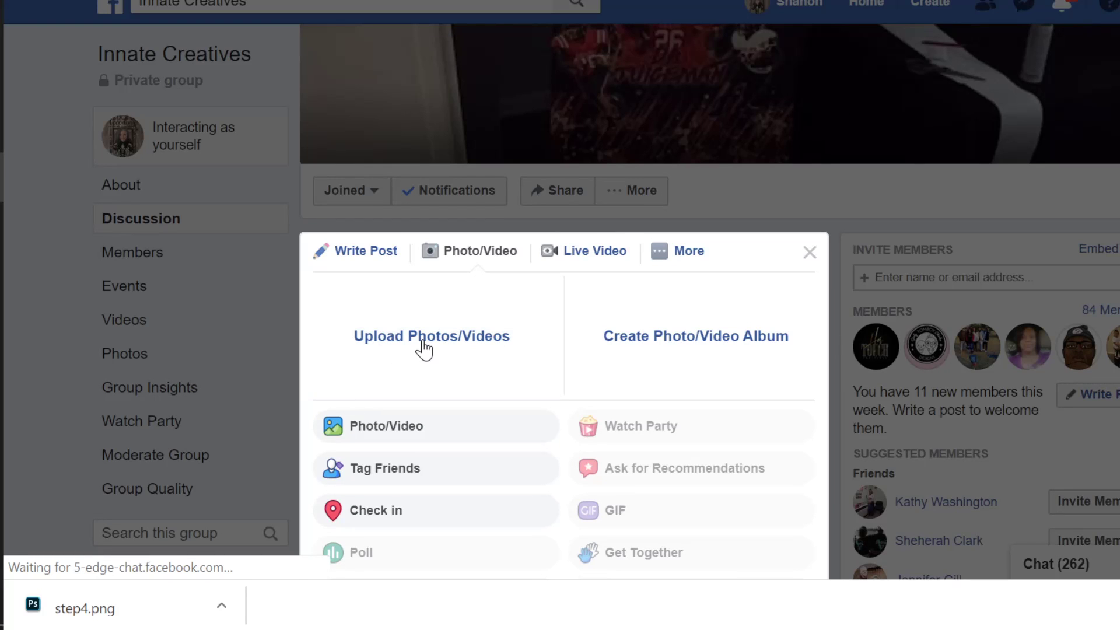
- Upload the Desktop image step4 to the group post
{"action": "left_click", "coordinate": [425, 346]}
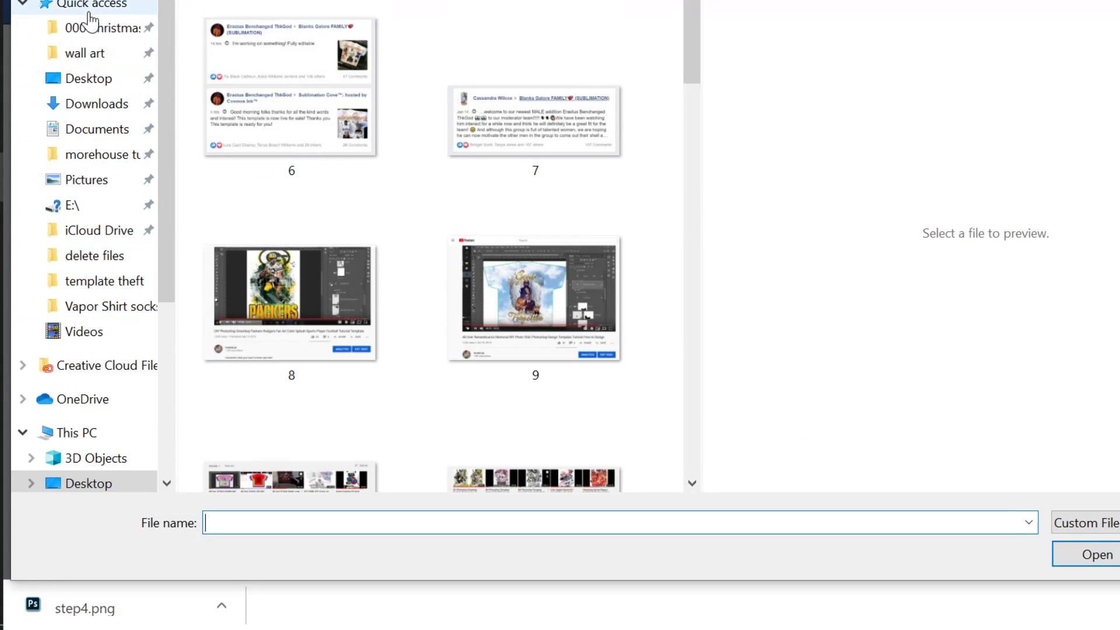
{"action": "left_click", "coordinate": [89, 80]}
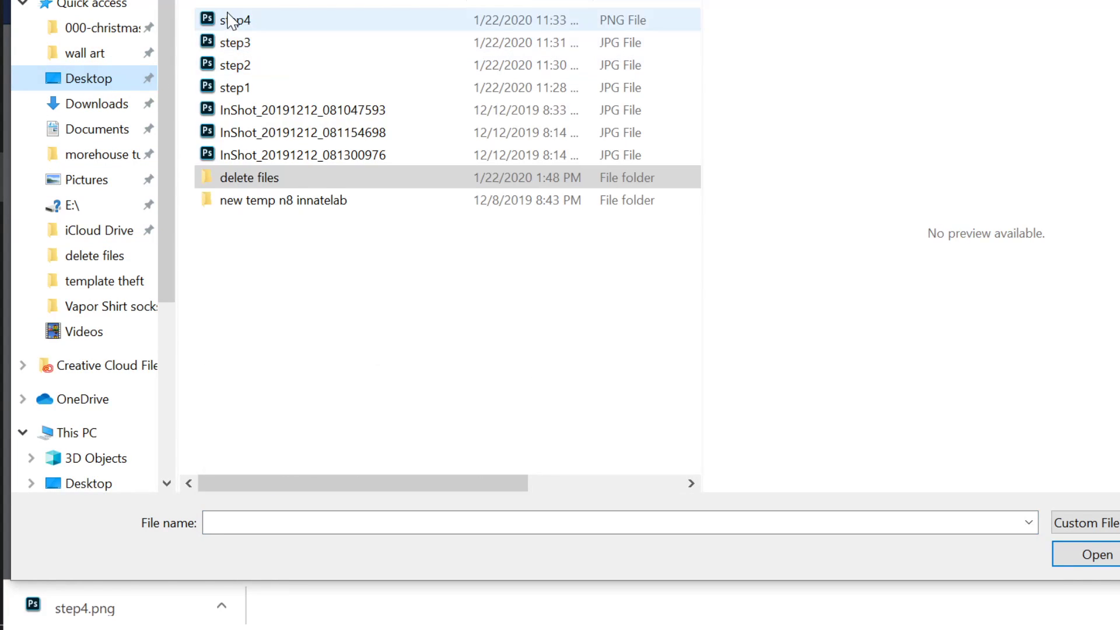
{"action": "left_click", "coordinate": [242, 22]}
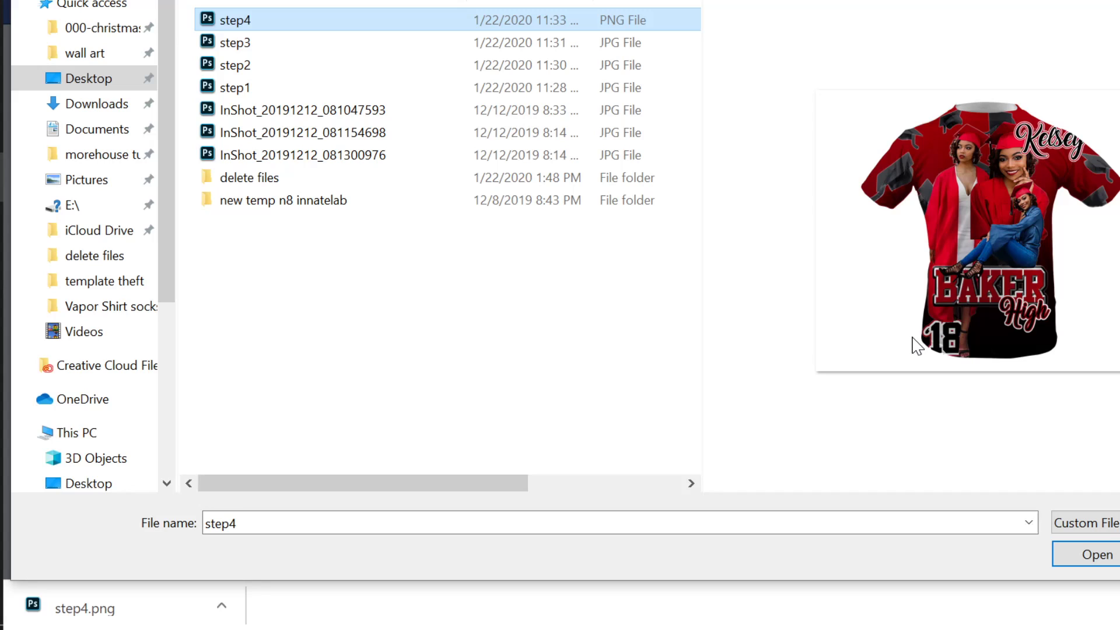
{"action": "left_click", "coordinate": [1101, 556]}
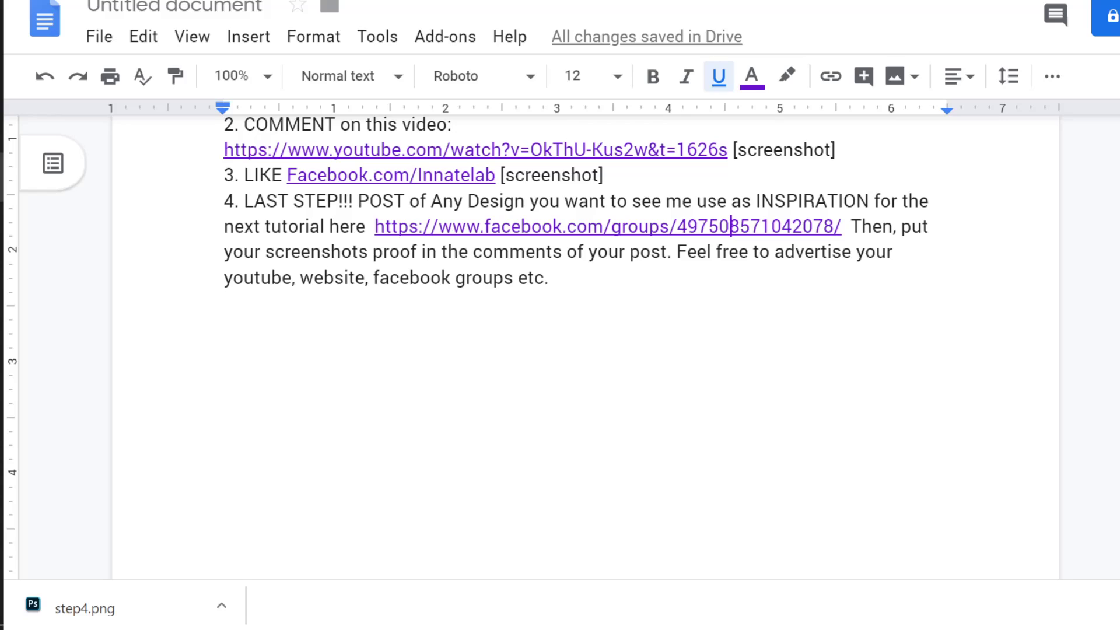
- Select the instructions text from after 'post' to the document's end, then switch back to Facebook
{"action": "left_click", "coordinate": [672, 252]}
{"action": "key", "text": "ctrl+shift+End"}
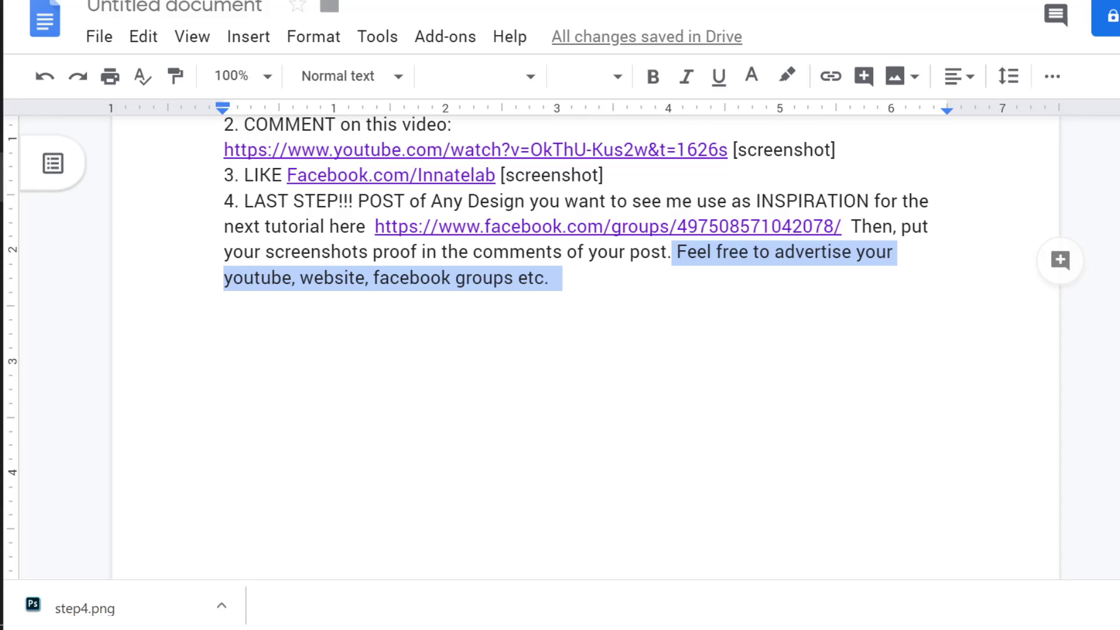
{"action": "key", "text": "ctrl+Tab"}
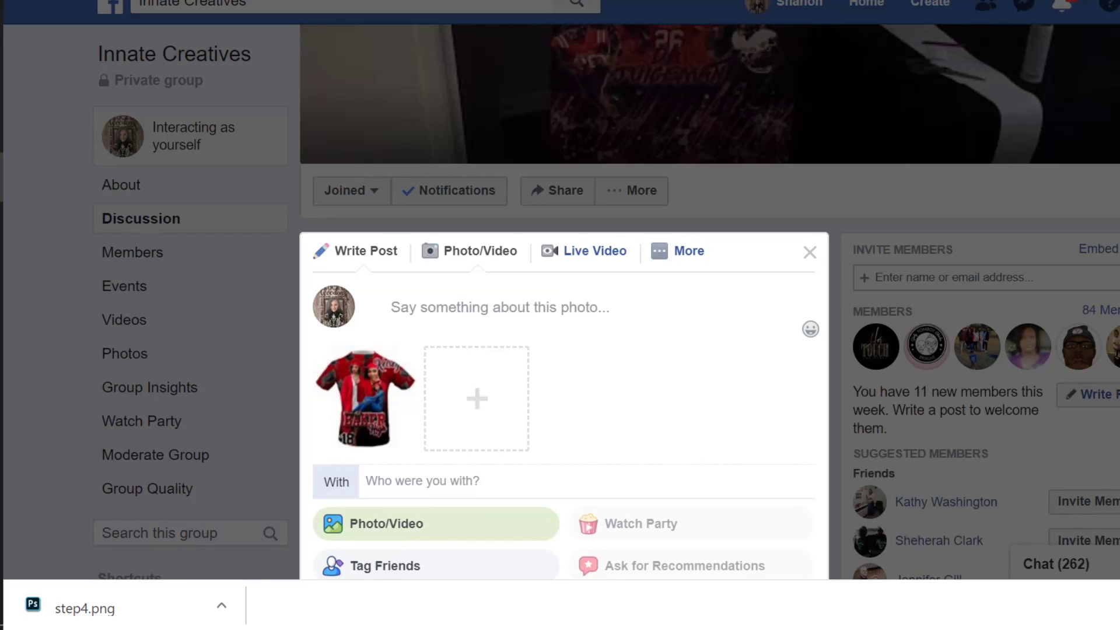
- Start the photo caption with the lines Innatelab.com and Facebook.com/InnateLab
{"action": "left_click", "coordinate": [521, 335]}
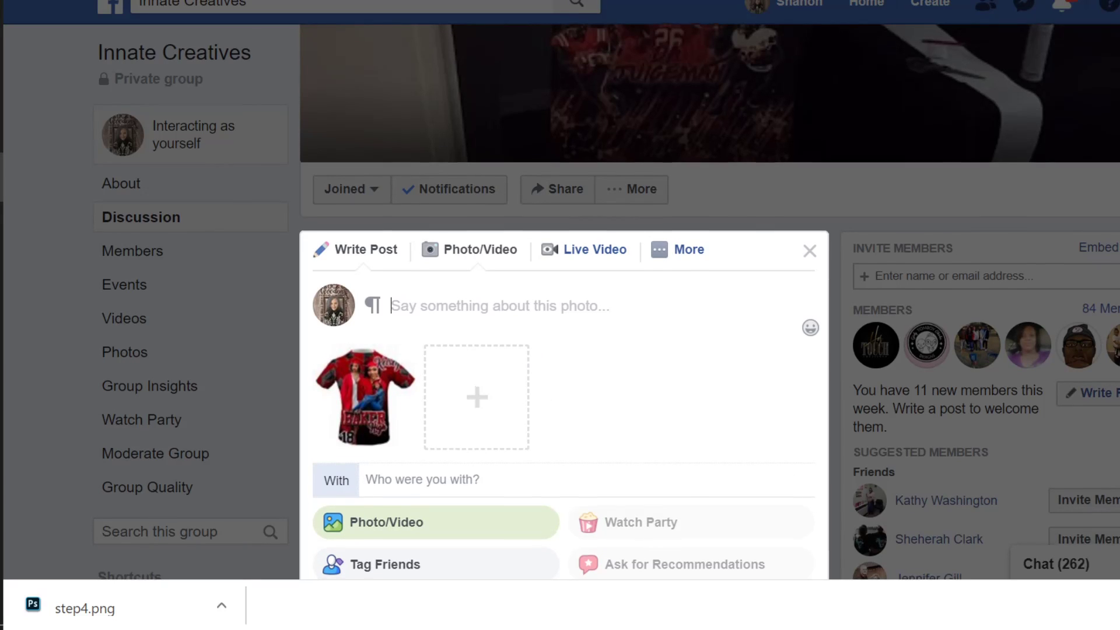
{"action": "scroll", "coordinate": [519, 319], "scroll_direction": "down", "scroll_amount": 2}
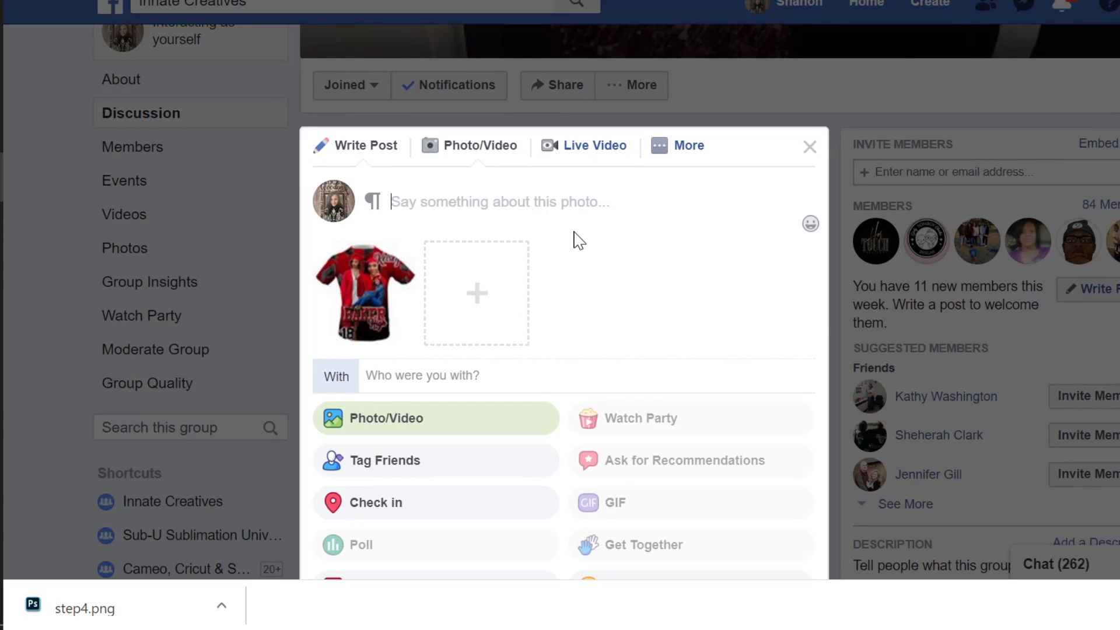
{"action": "key", "text": "BackSpace"}
{"action": "type", "text": "Innatela"}
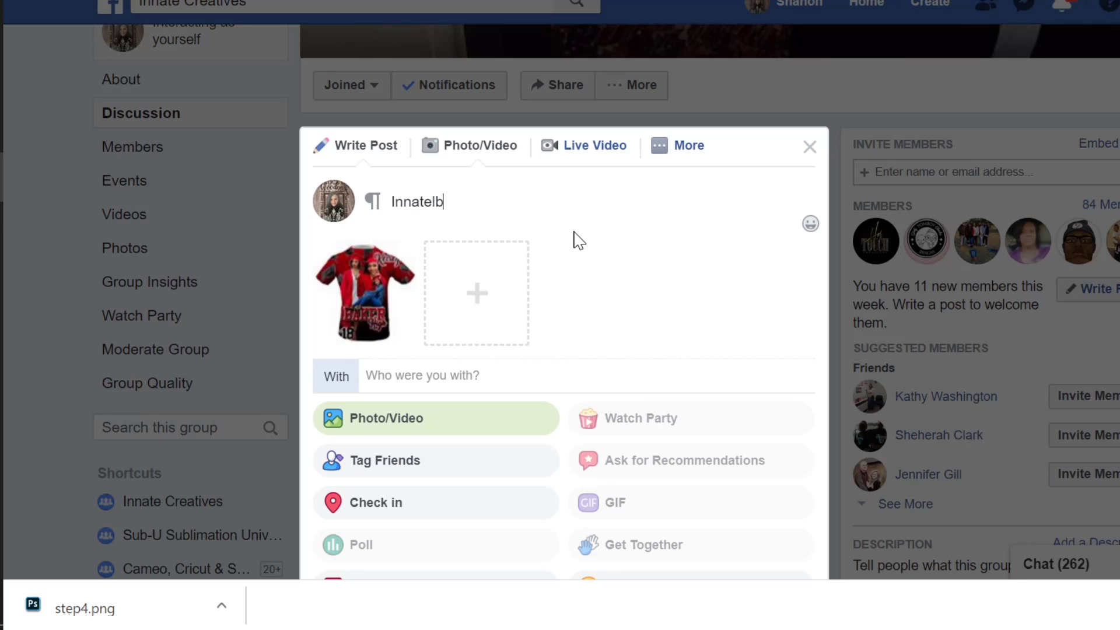
{"action": "type", "text": "b.com"}
{"action": "key", "text": "Return"}
{"action": "type", "text": "Faceb"}
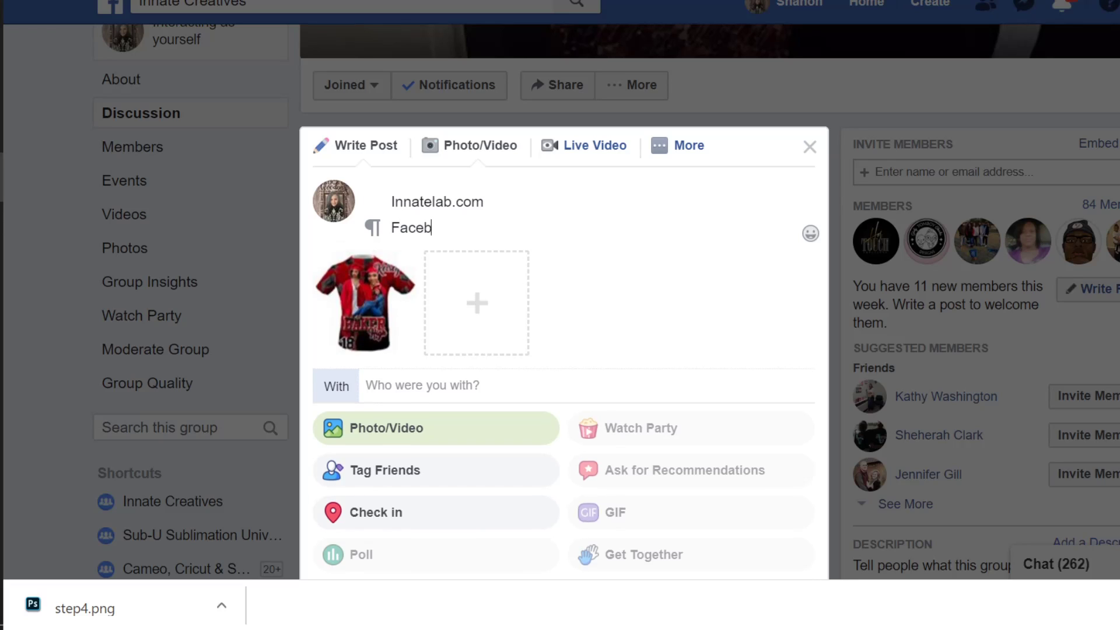
{"action": "type", "text": "ook.com/InnateLab"}
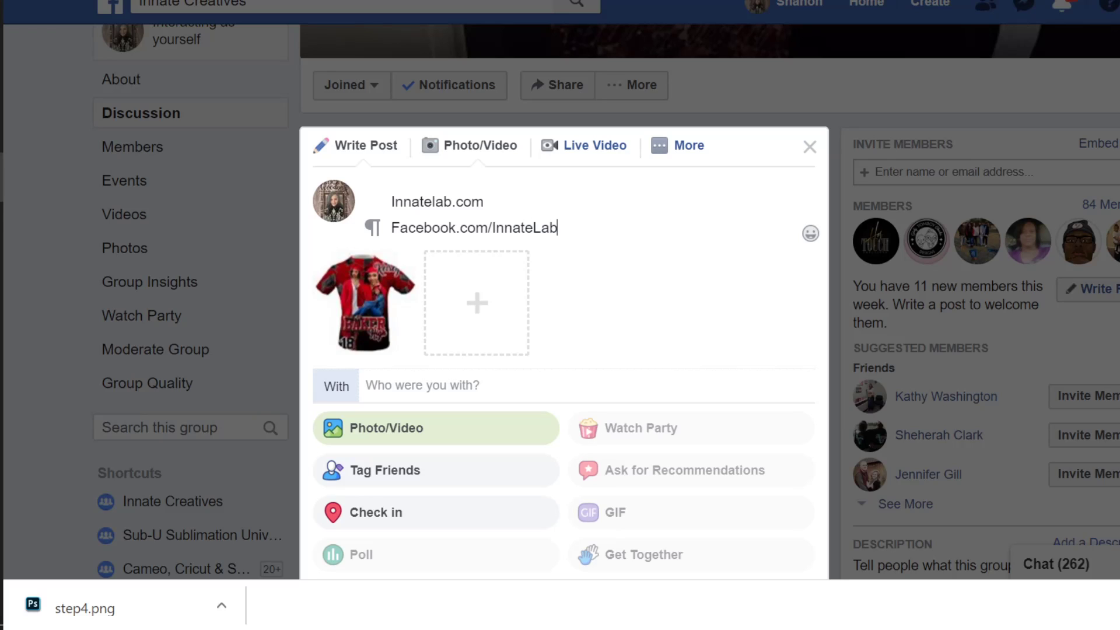
- Add a third caption line reading IG @ InnateLab, removing the auto-suggested page mention
{"action": "key", "text": "Return"}
{"action": "type", "text": "IG "}
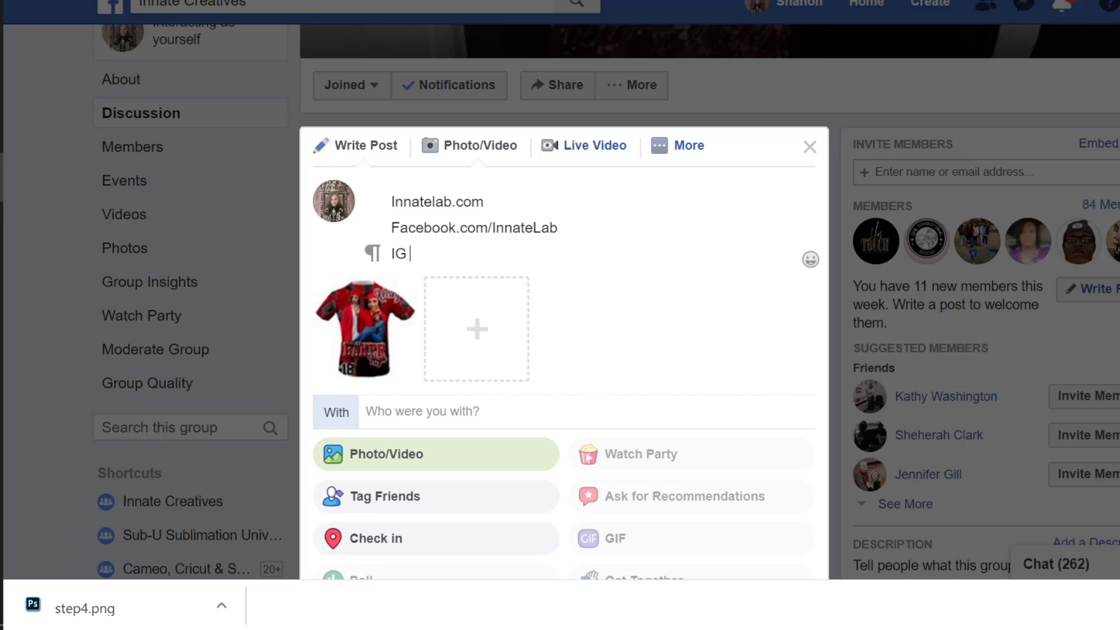
{"action": "type", "text": "@innatelab"}
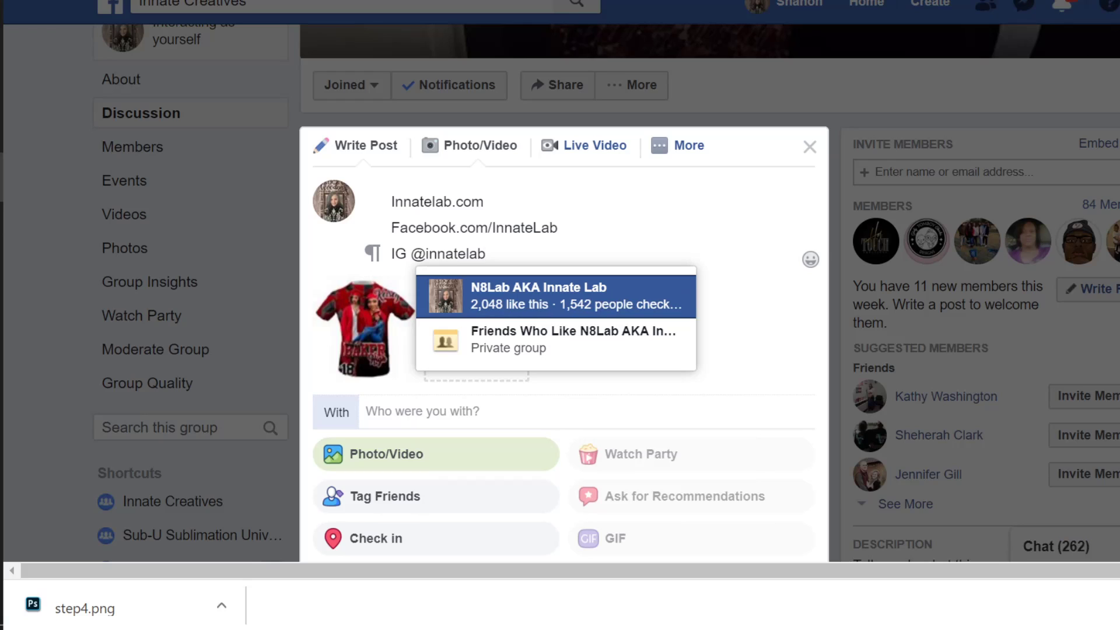
{"action": "key", "text": "Return"}
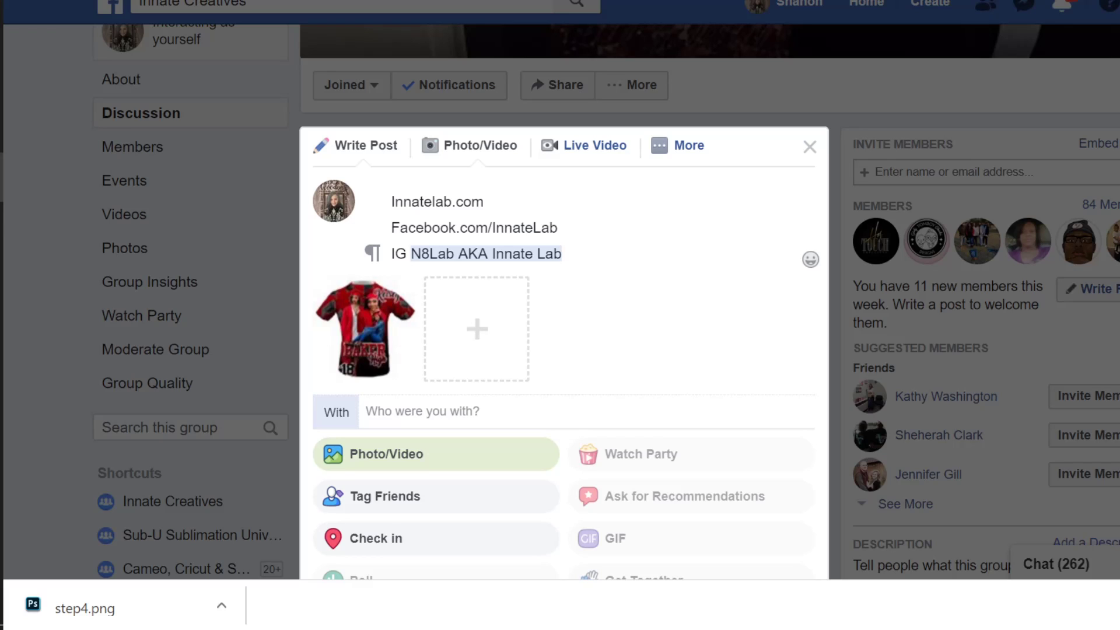
{"action": "key", "text": "shift+Right"}
{"action": "key", "text": "shift+Right"}
{"action": "key", "text": "shift+Right"}
{"action": "key", "text": "shift+Right"}
{"action": "key", "text": "shift+Right"}
{"action": "key", "text": "shift+Right"}
{"action": "key", "text": "shift+Right"}
{"action": "key", "text": "shift+Right"}
{"action": "key", "text": "shift+Right"}
{"action": "key", "text": "shift+Right"}
{"action": "key", "text": "shift+Right"}
{"action": "key", "text": "shift+Right"}
{"action": "key", "text": "shift+Right"}
{"action": "key", "text": "shift+Right"}
{"action": "key", "text": "shift+Right"}
{"action": "key", "text": "shift+Right"}
{"action": "key", "text": "shift+Right"}
{"action": "key", "text": "shift+Right"}
{"action": "key", "text": "shift+Right"}
{"action": "key", "text": "shift+Right"}
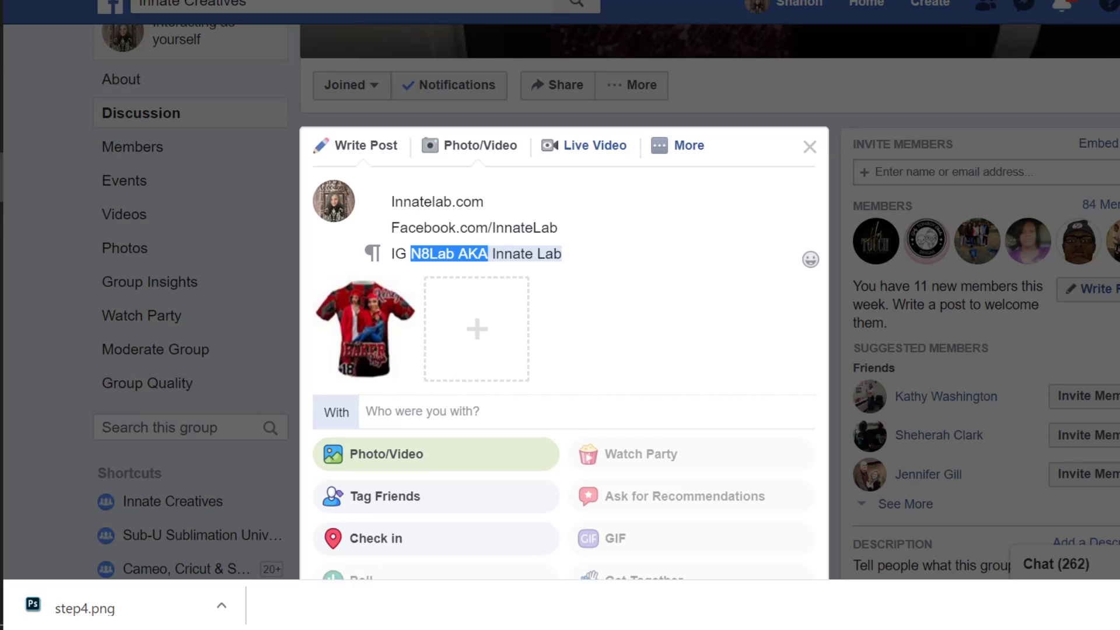
{"action": "key", "text": "BackSpace"}
{"action": "type", "text": "Innate"}
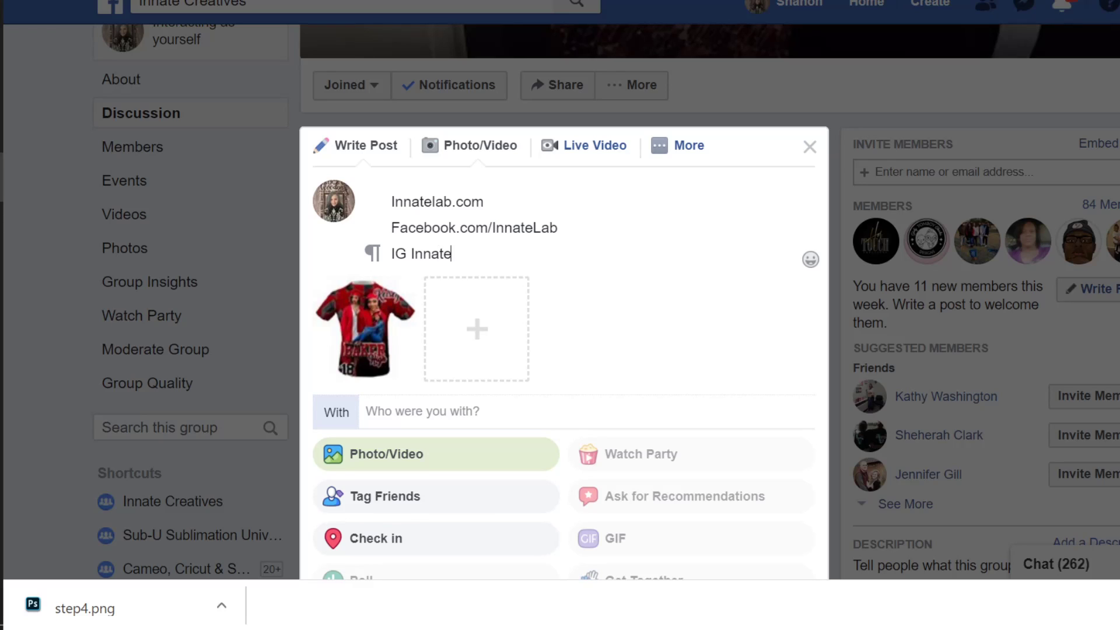
{"action": "type", "text": "Lab"}
{"action": "type", "text": "2"}
{"action": "key", "text": "BackSpace"}
{"action": "type", "text": "@"}
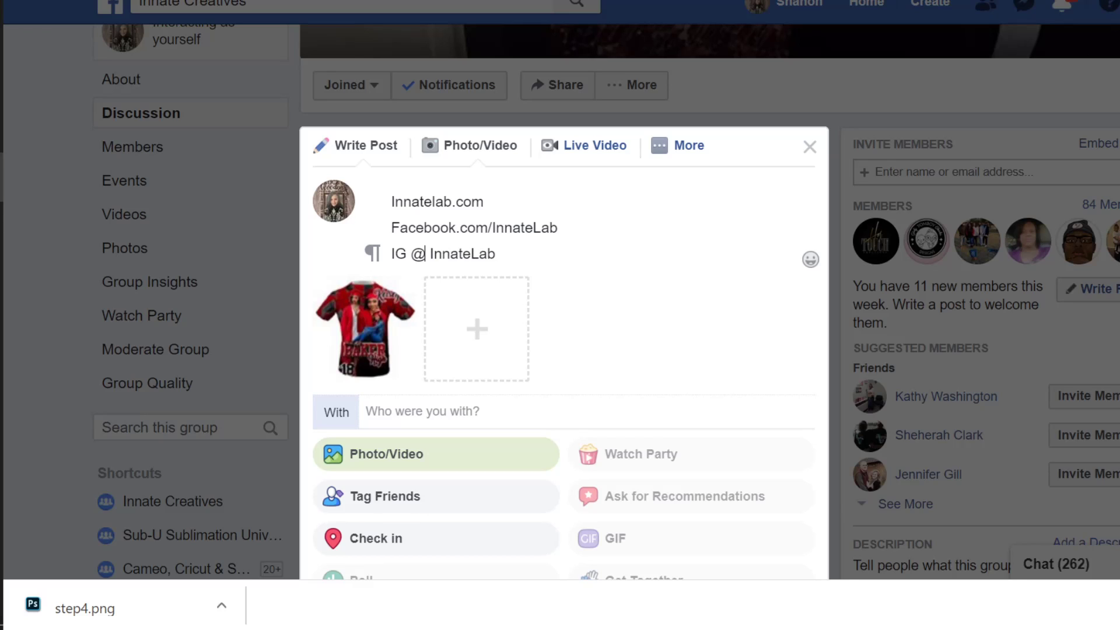
{"action": "left_click", "coordinate": [495, 253]}
{"action": "scroll", "coordinate": [530, 332], "scroll_direction": "down", "scroll_amount": 3}
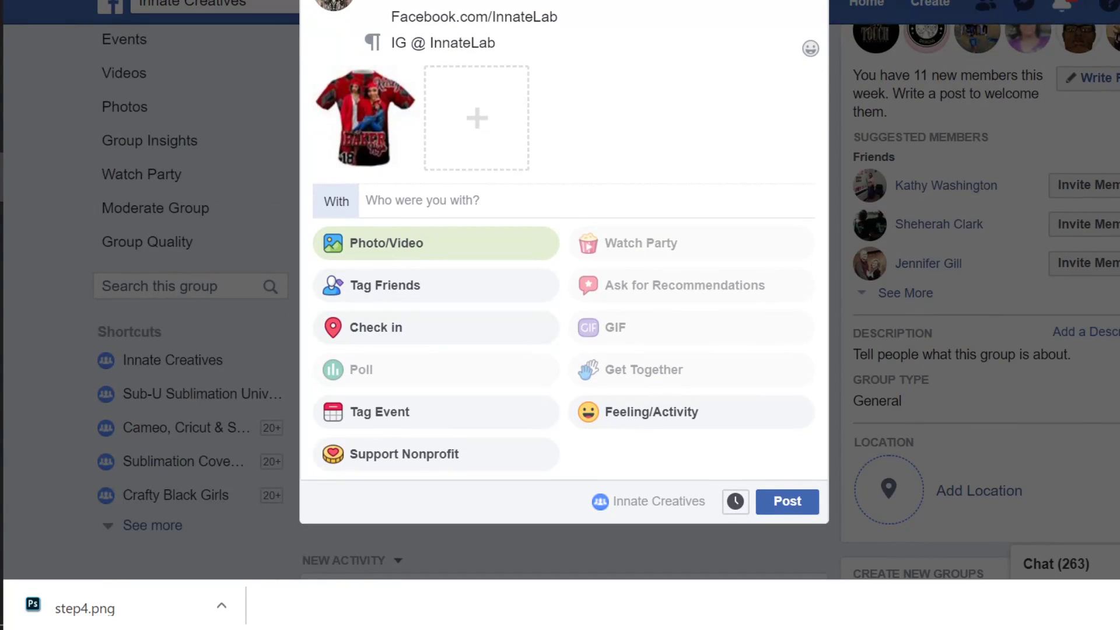
- Glance at the instructions document, then publish the captioned shirt photo post to the group
{"action": "scroll", "coordinate": [808, 280], "scroll_direction": "up", "scroll_amount": 2}
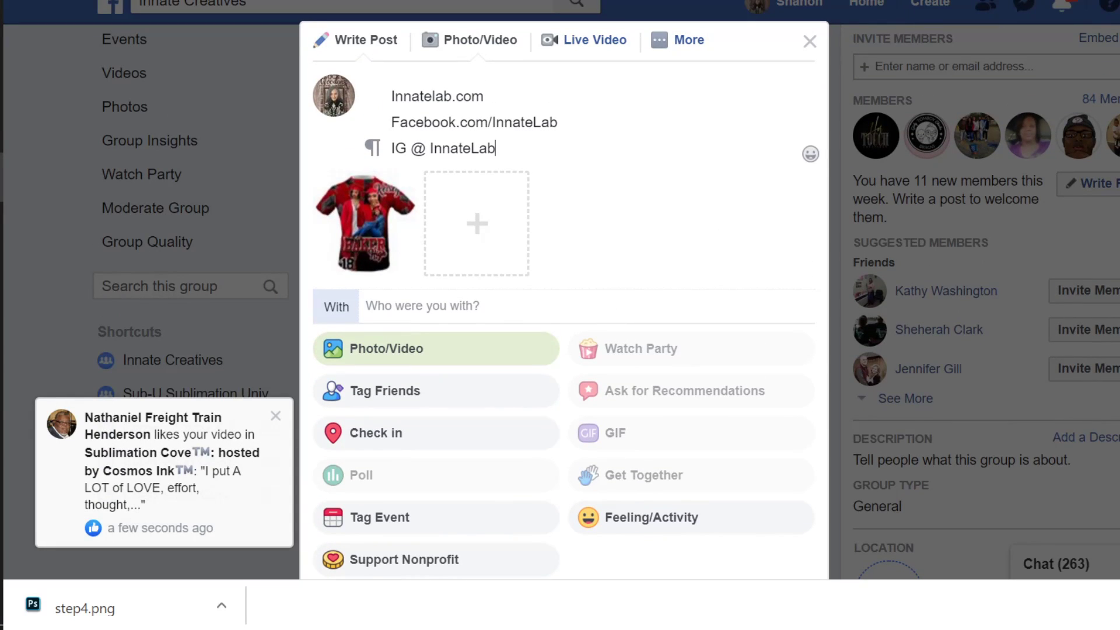
{"action": "key", "text": "ctrl+Tab"}
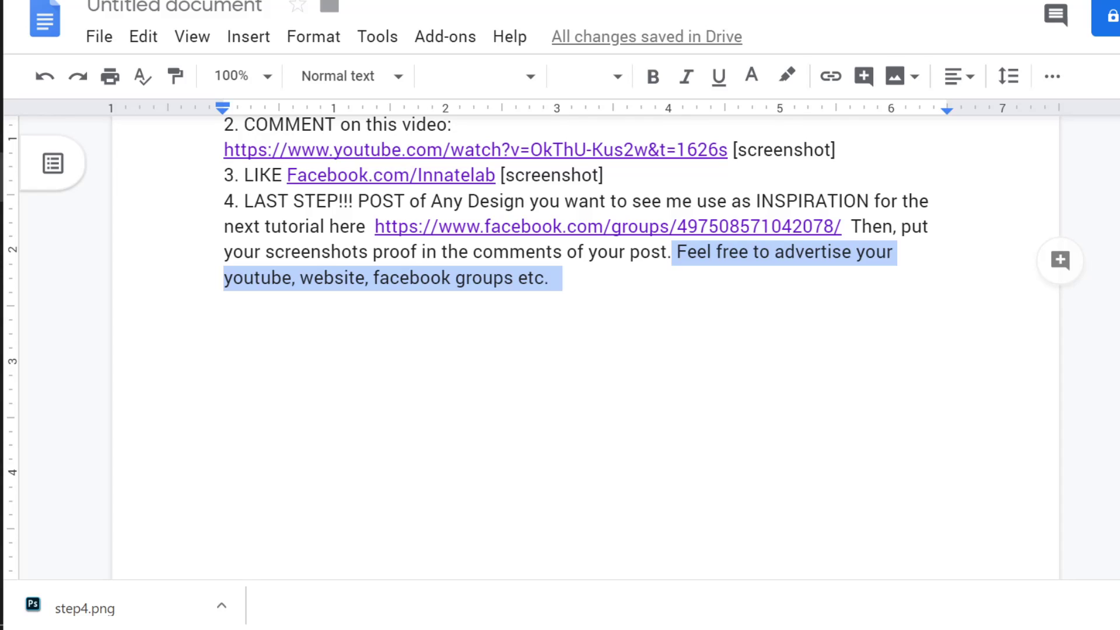
{"action": "key", "text": "ctrl+shift+Tab"}
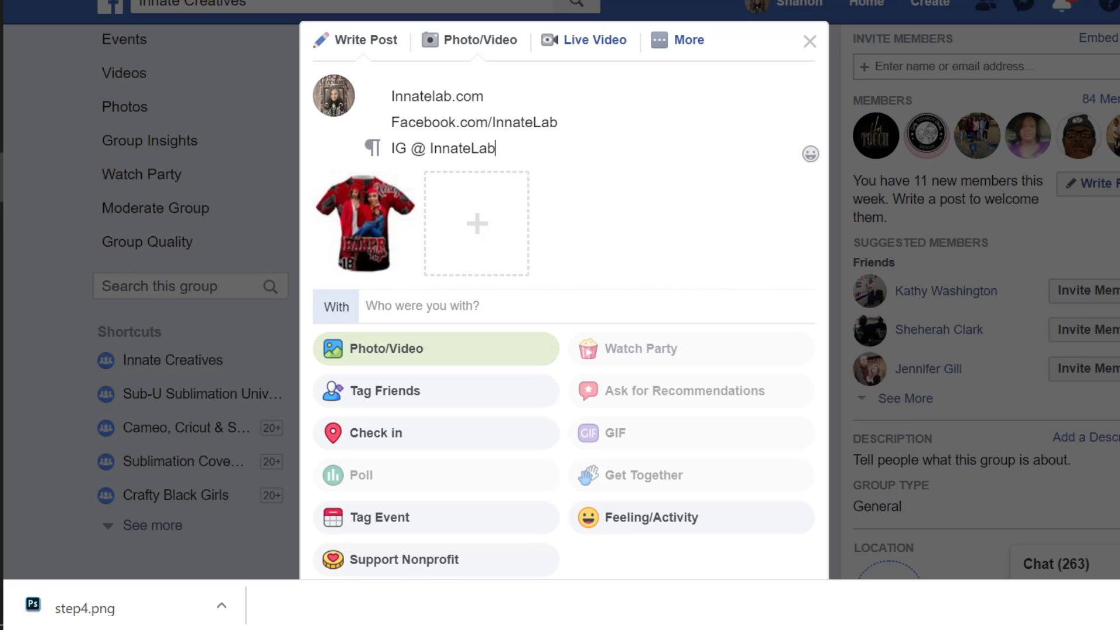
{"action": "scroll", "coordinate": [539, 157], "scroll_direction": "down", "scroll_amount": 2}
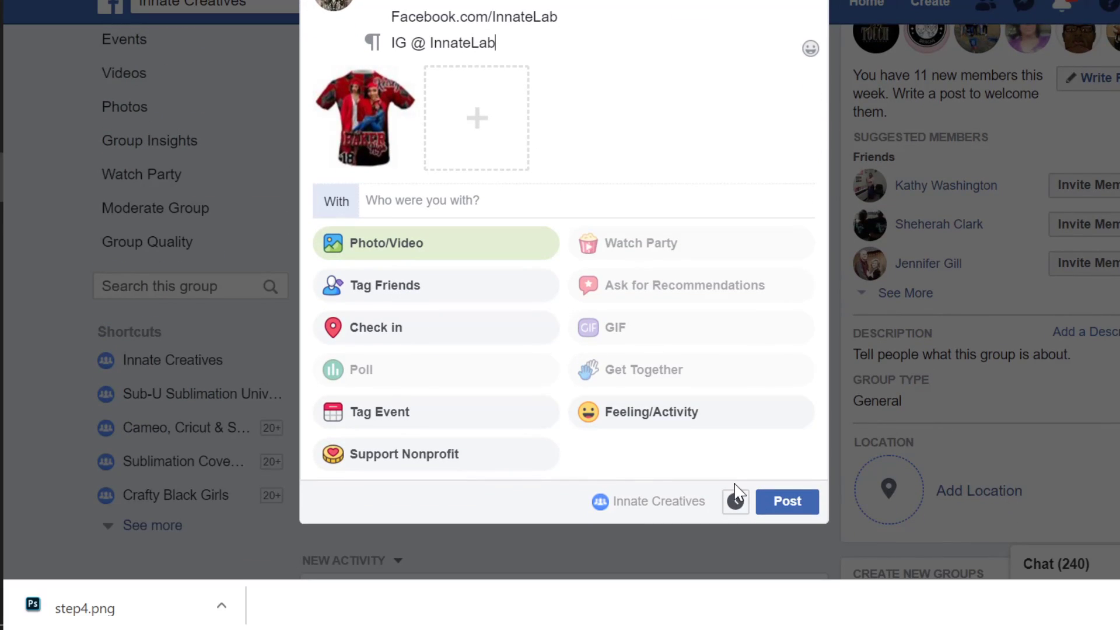
{"action": "left_click", "coordinate": [797, 505]}
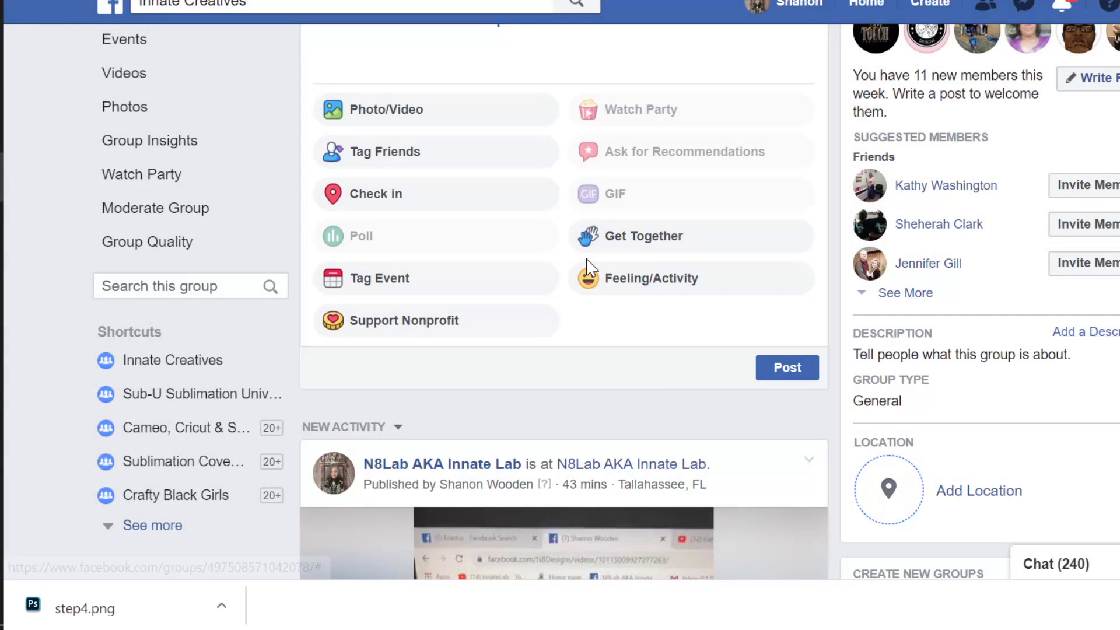
- Open the published post's options menu and choose Edit post
{"action": "scroll", "coordinate": [588, 268], "scroll_direction": "down", "scroll_amount": 5}
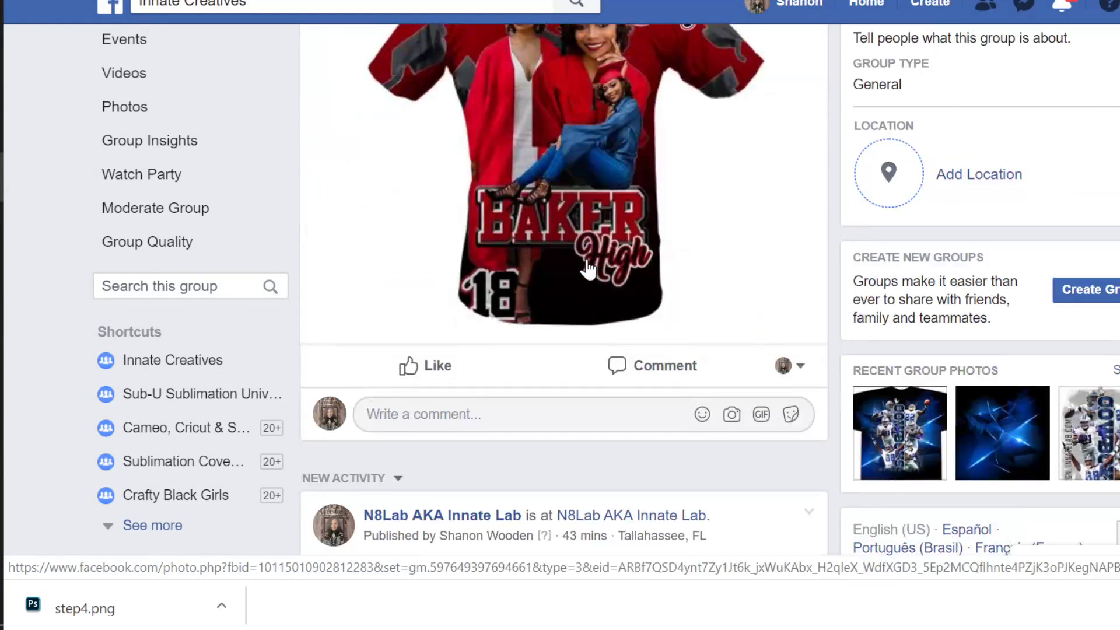
{"action": "scroll", "coordinate": [588, 268], "scroll_direction": "up", "scroll_amount": 1}
{"action": "scroll", "coordinate": [588, 269], "scroll_direction": "up", "scroll_amount": 5}
{"action": "left_click", "coordinate": [810, 114]}
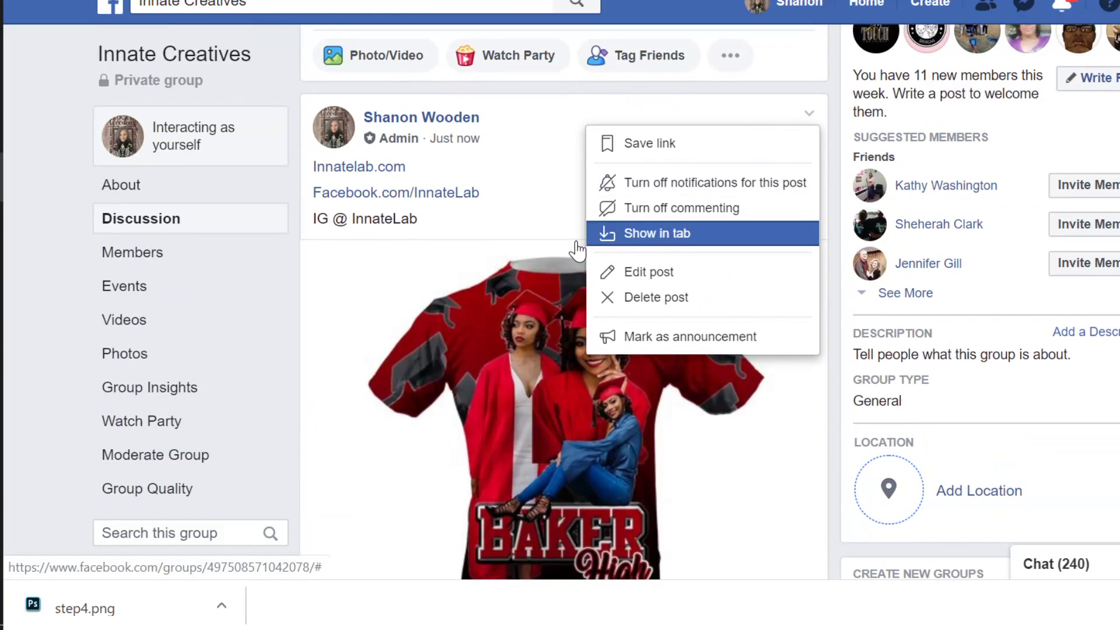
{"action": "left_click", "coordinate": [637, 274]}
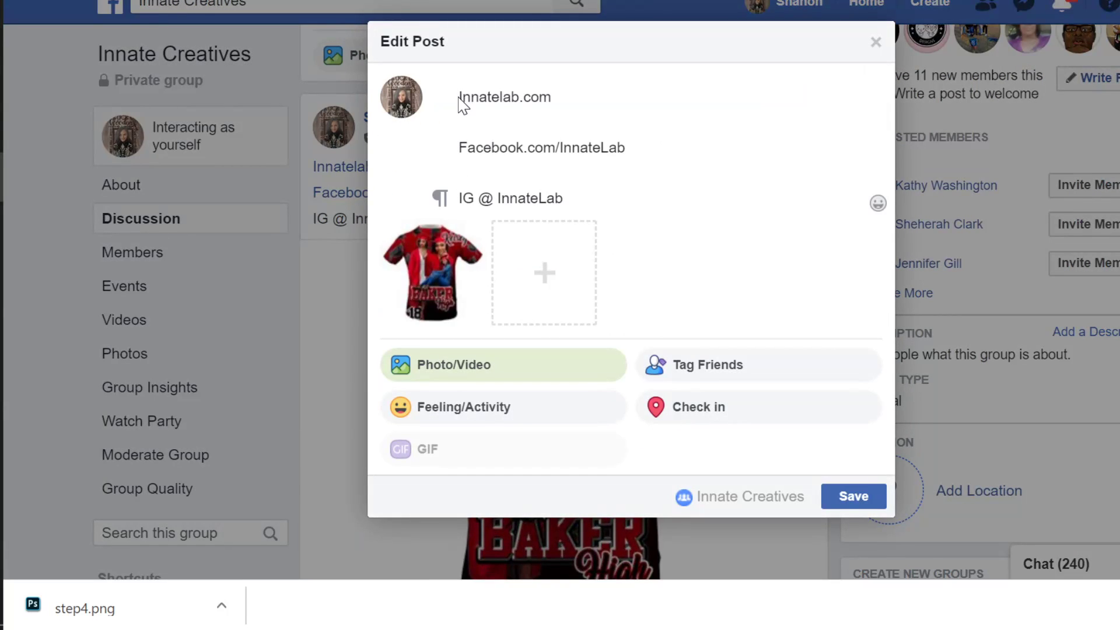
- Replace the link lines with 'This is an image that I would like to see you all recreate your own version of.'
{"action": "left_click", "coordinate": [460, 97]}
{"action": "type", "text": "This is an i"}
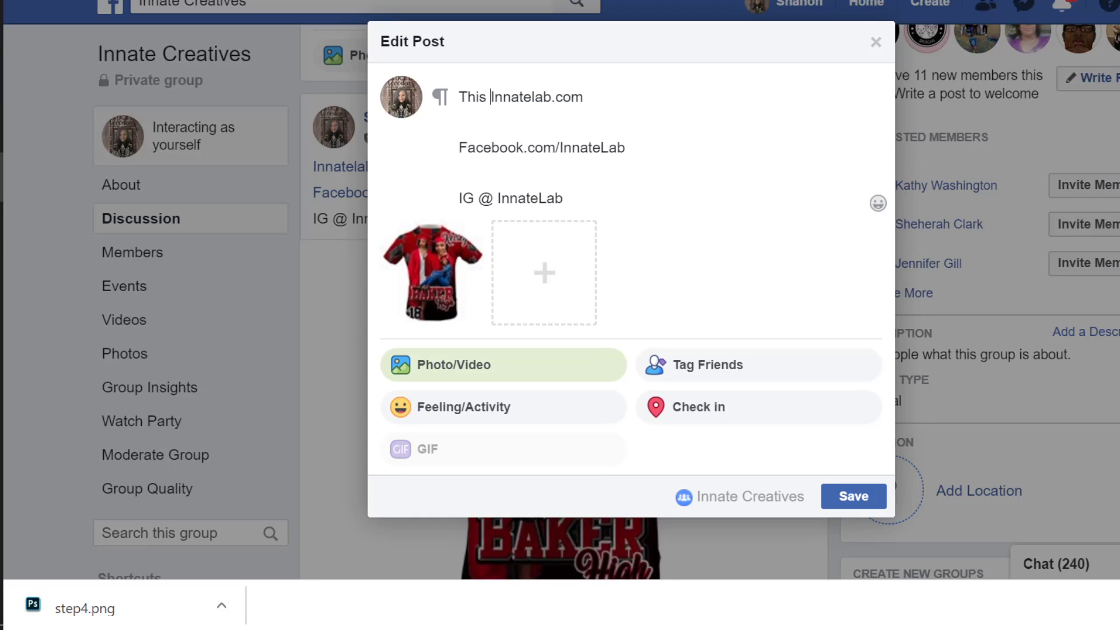
{"action": "type", "text": "mage that I "}
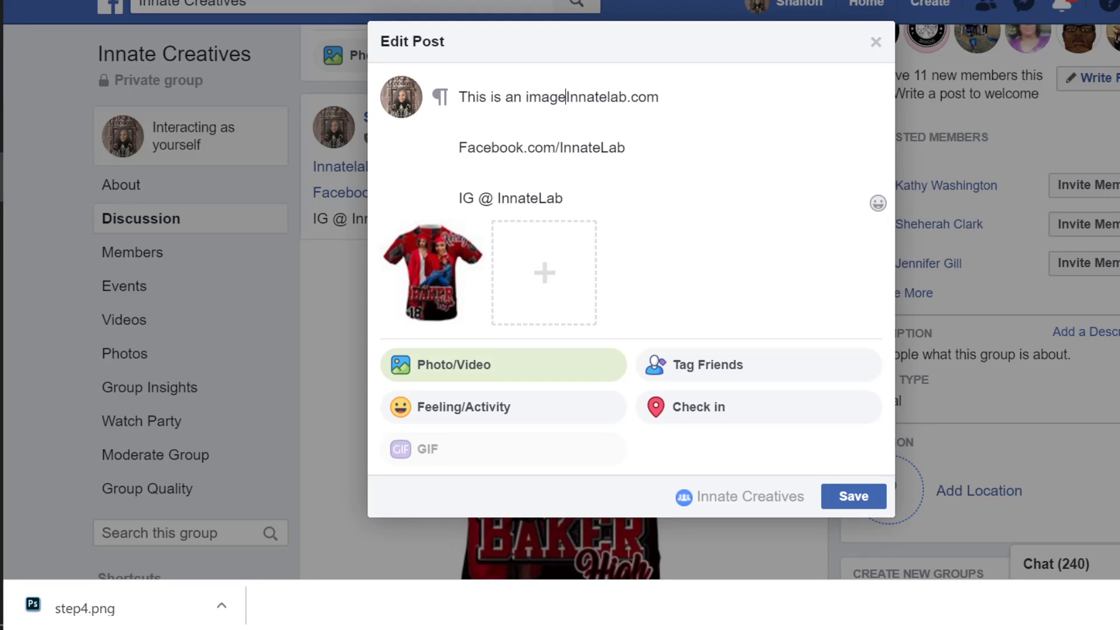
{"action": "type", "text": "would like to "}
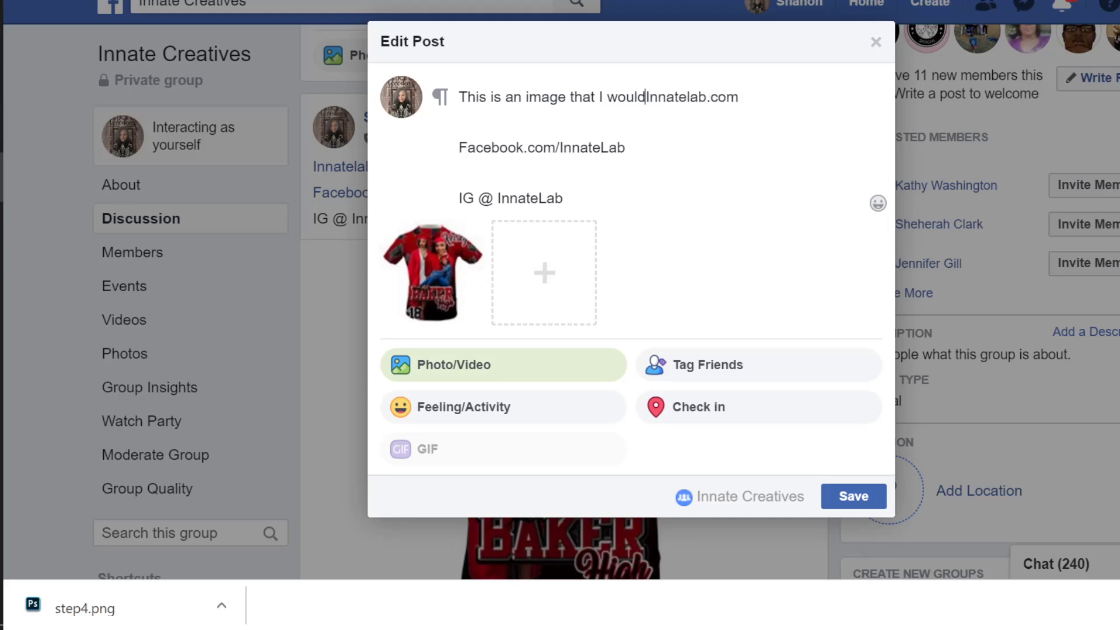
{"action": "type", "text": "see you "}
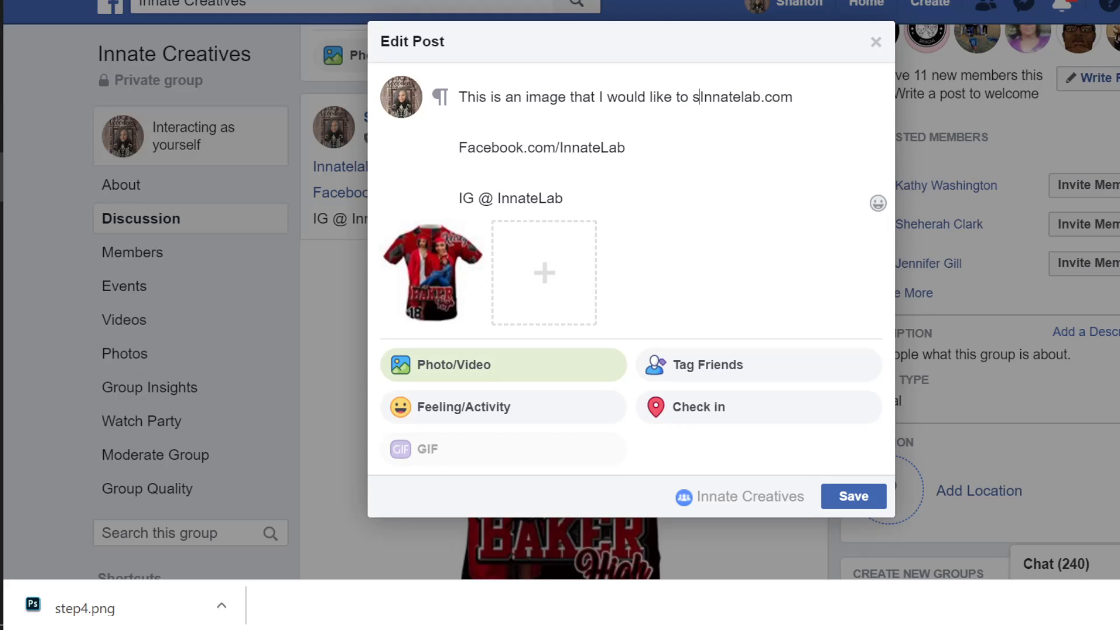
{"action": "type", "text": "all r"}
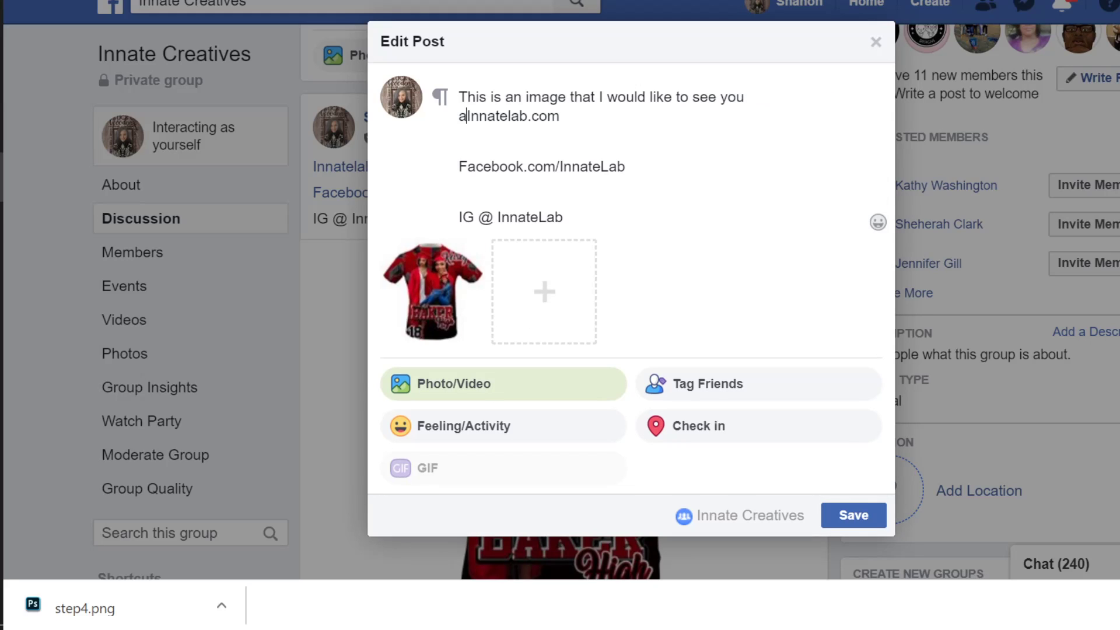
{"action": "type", "text": "ecreate your "}
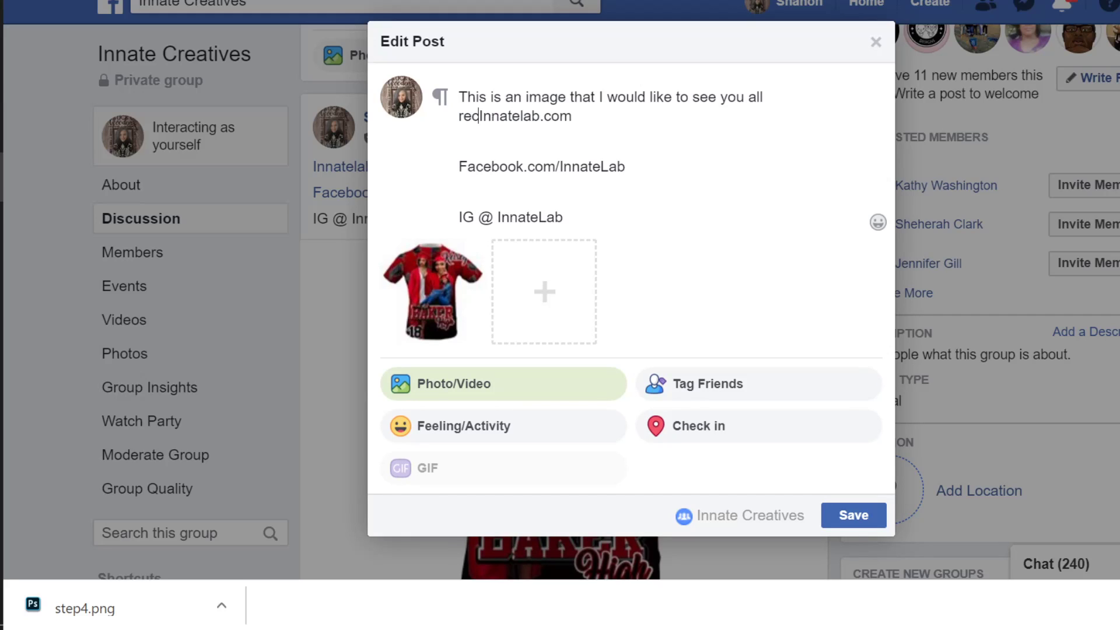
{"action": "type", "text": "own vers"}
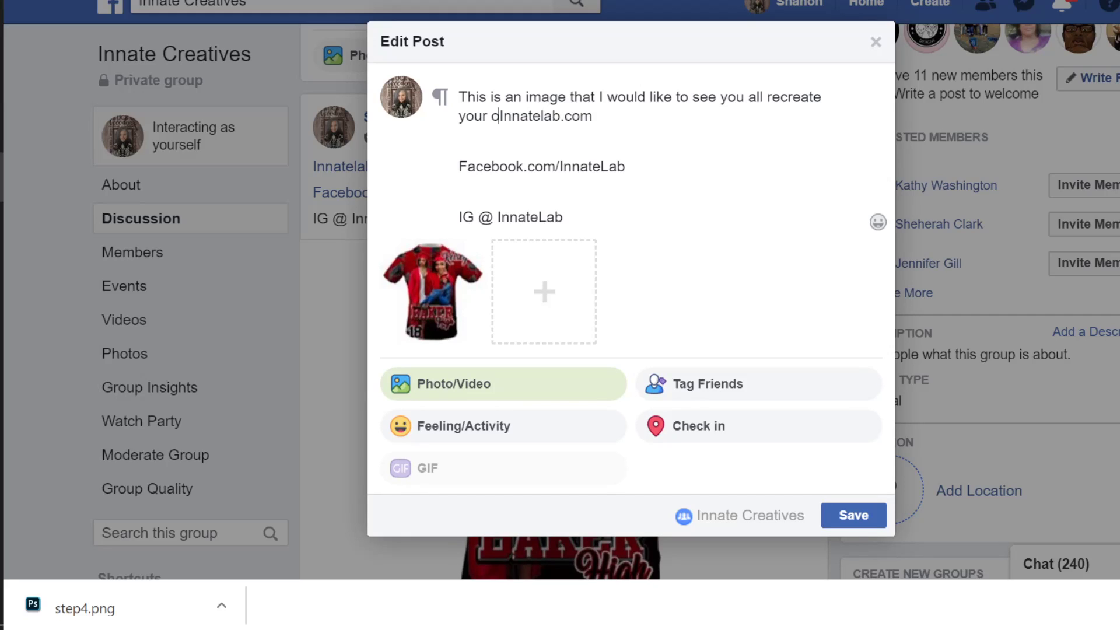
{"action": "type", "text": "ion of"}
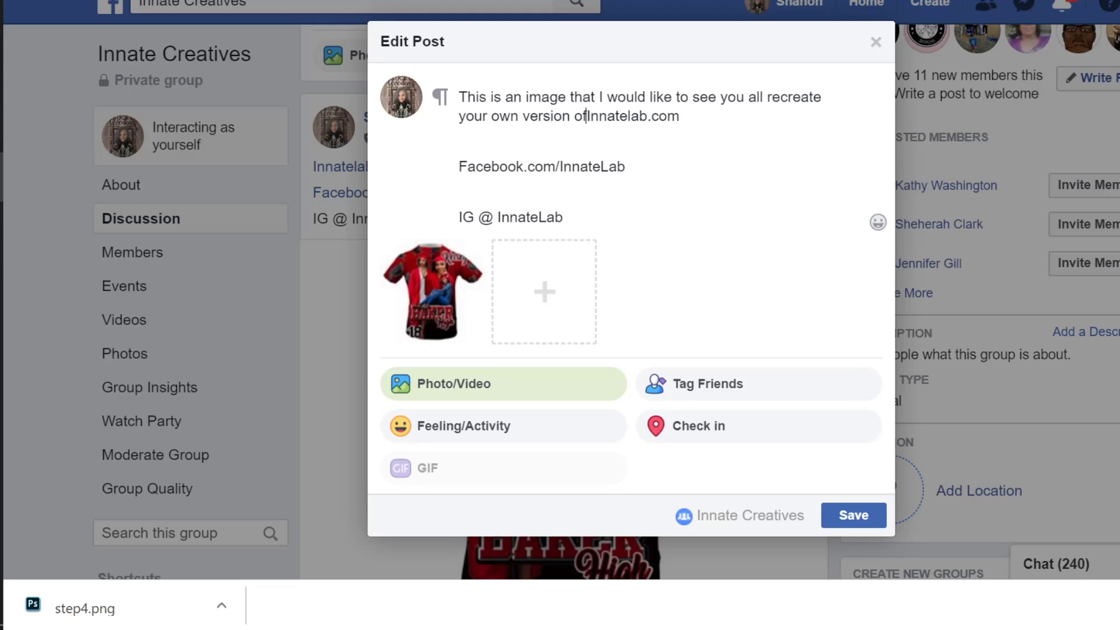
{"action": "type", "text": "."}
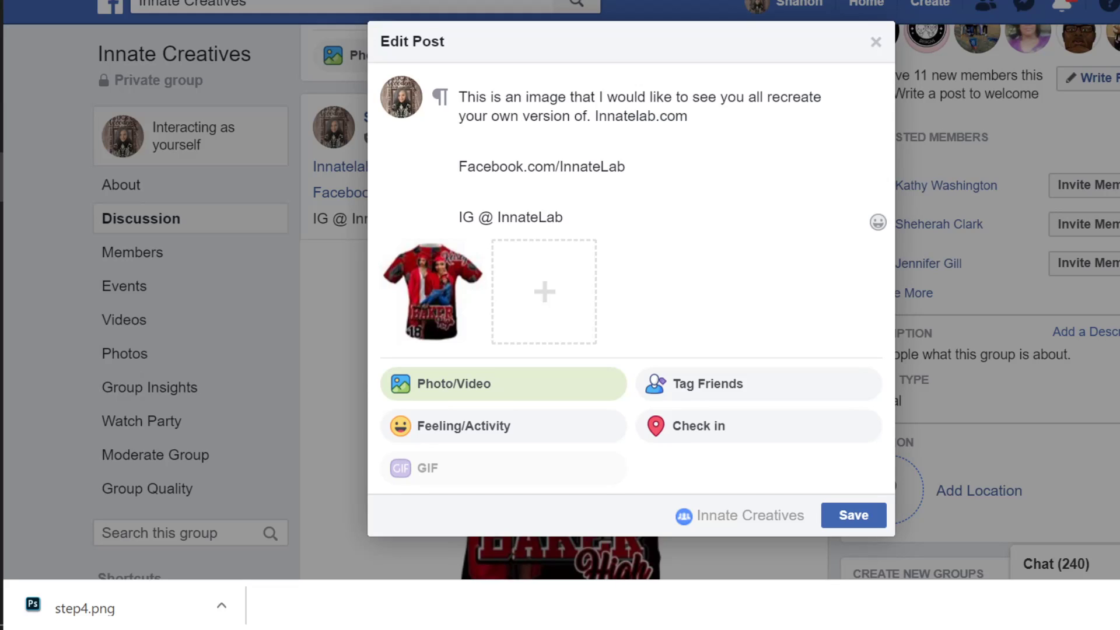
{"action": "key", "text": "shift+Up"}
{"action": "key", "text": "shift+Up"}
{"action": "key", "text": "shift+Up"}
{"action": "key", "text": "shift+Up"}
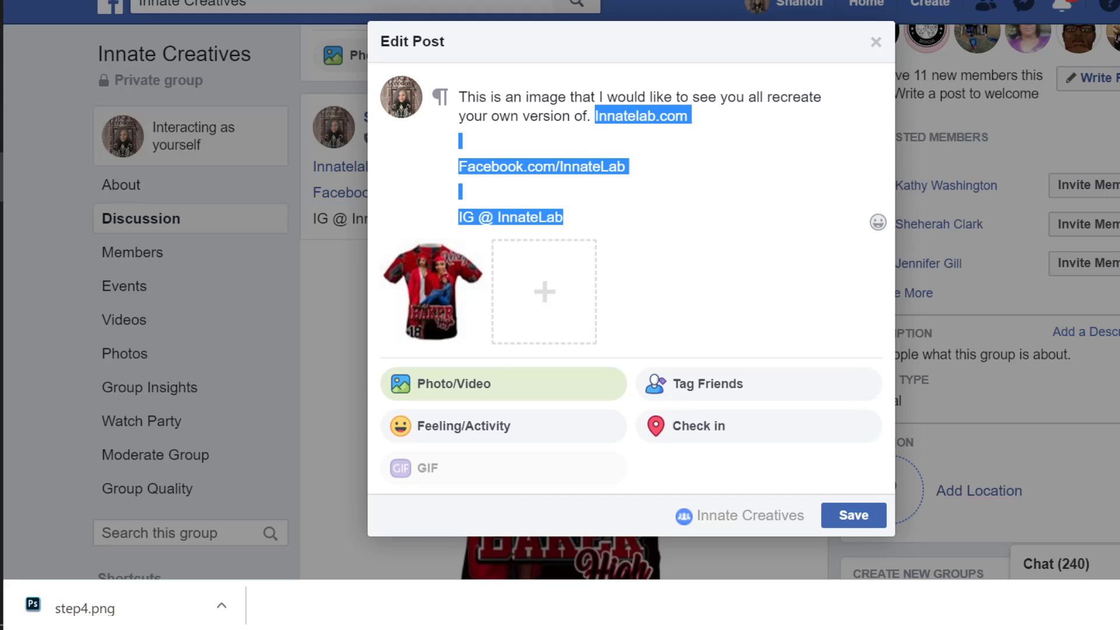
{"action": "key", "text": "BackSpace"}
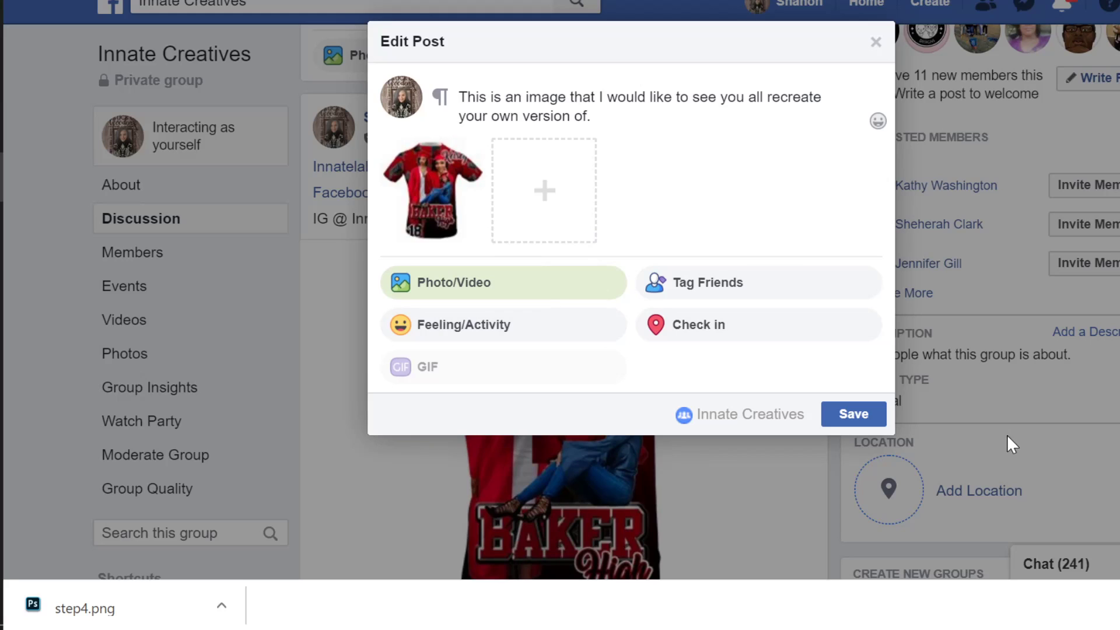
{"action": "left_click", "coordinate": [852, 416]}
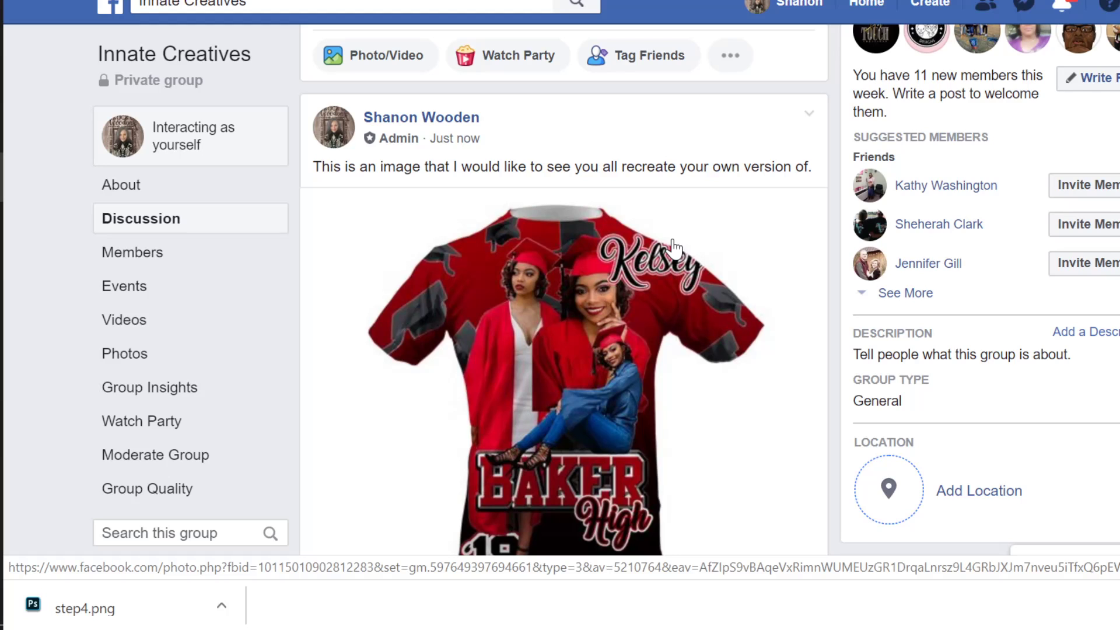
{"action": "scroll", "coordinate": [671, 248], "scroll_direction": "down", "scroll_amount": 2}
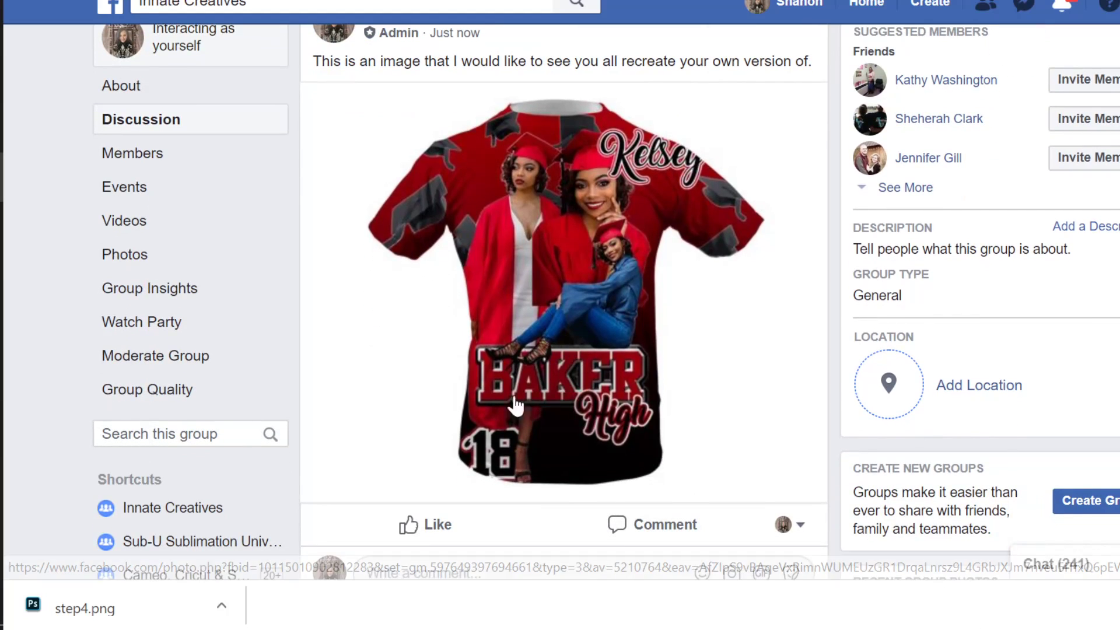
{"action": "scroll", "coordinate": [543, 409], "scroll_direction": "down", "scroll_amount": 2}
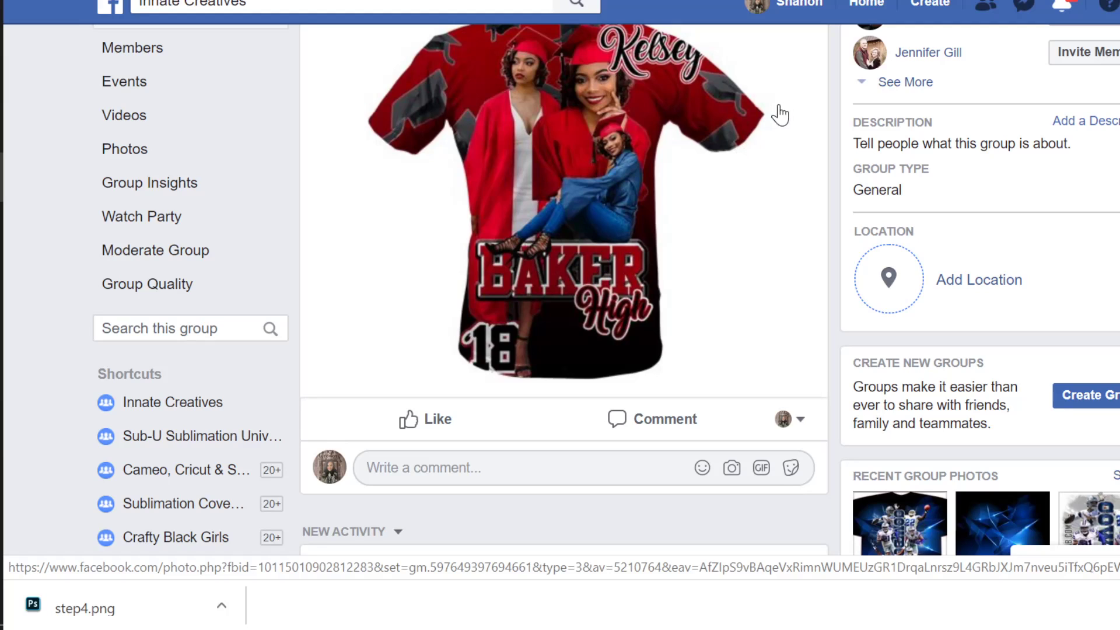
- Post a comment on the shirt post containing the step1 YouTube channel screenshot
{"action": "left_click", "coordinate": [408, 467]}
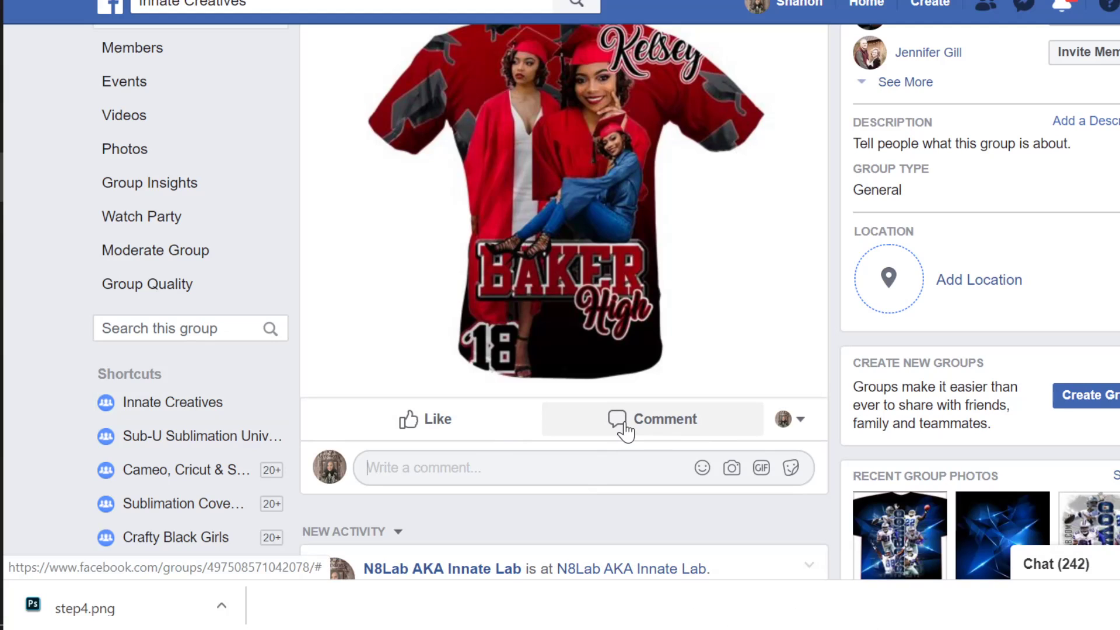
{"action": "left_click", "coordinate": [732, 469]}
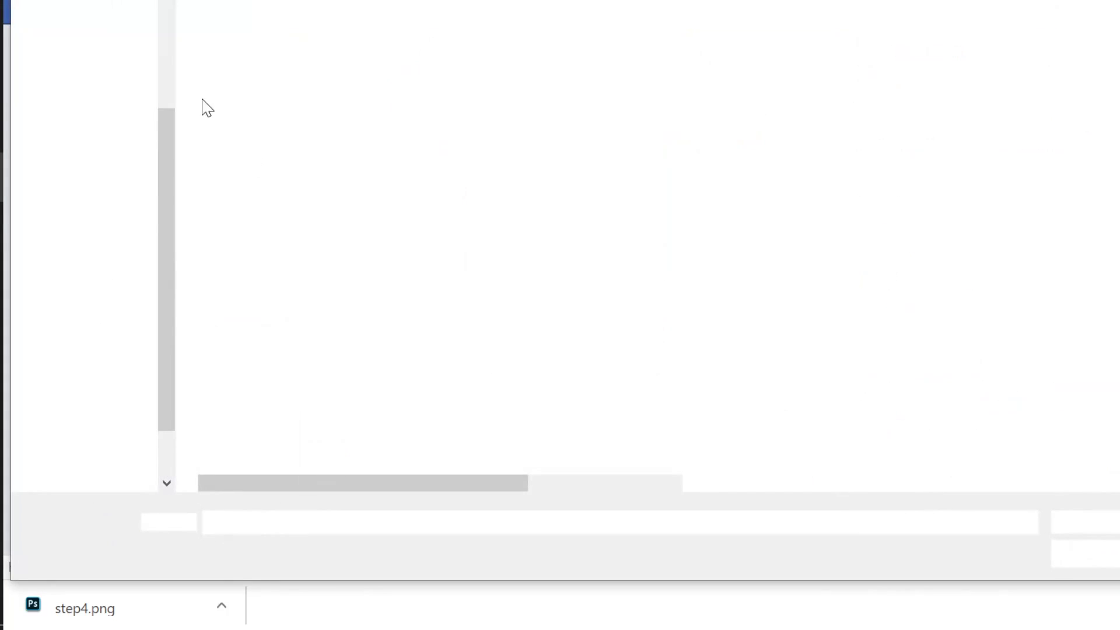
{"action": "left_click", "coordinate": [235, 89]}
{"action": "key", "text": "Return"}
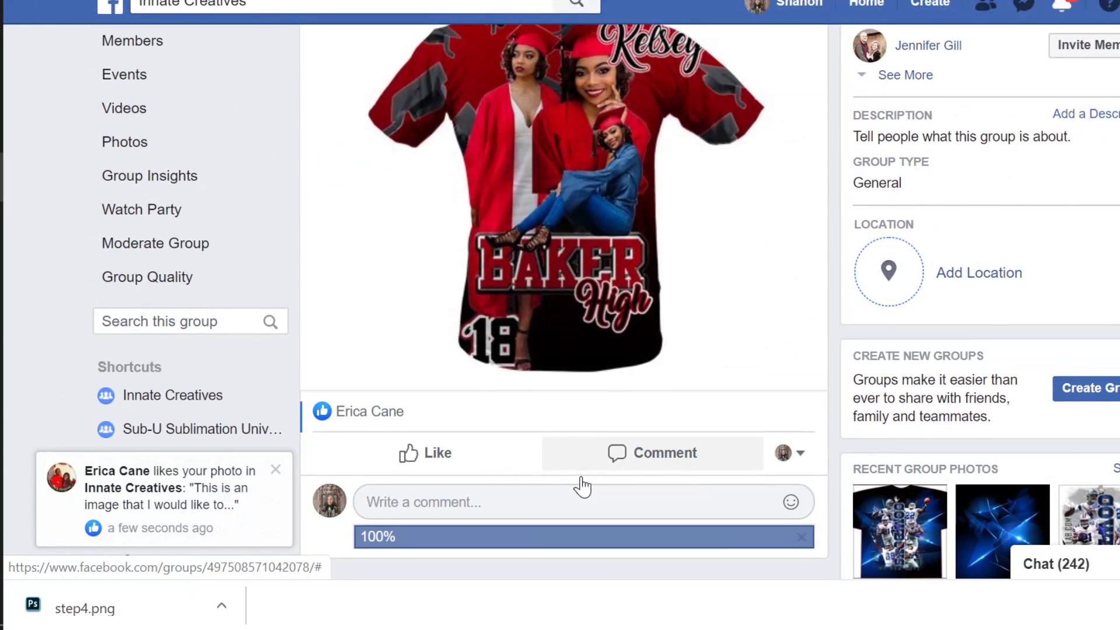
{"action": "scroll", "coordinate": [527, 393], "scroll_direction": "down", "scroll_amount": 3}
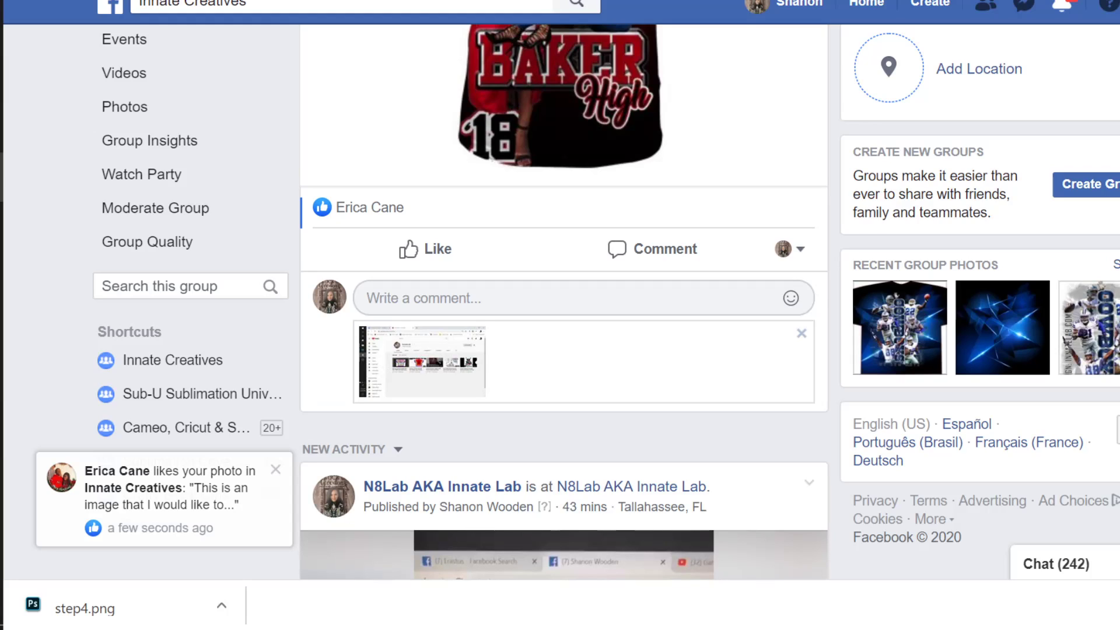
{"action": "left_click", "coordinate": [409, 298]}
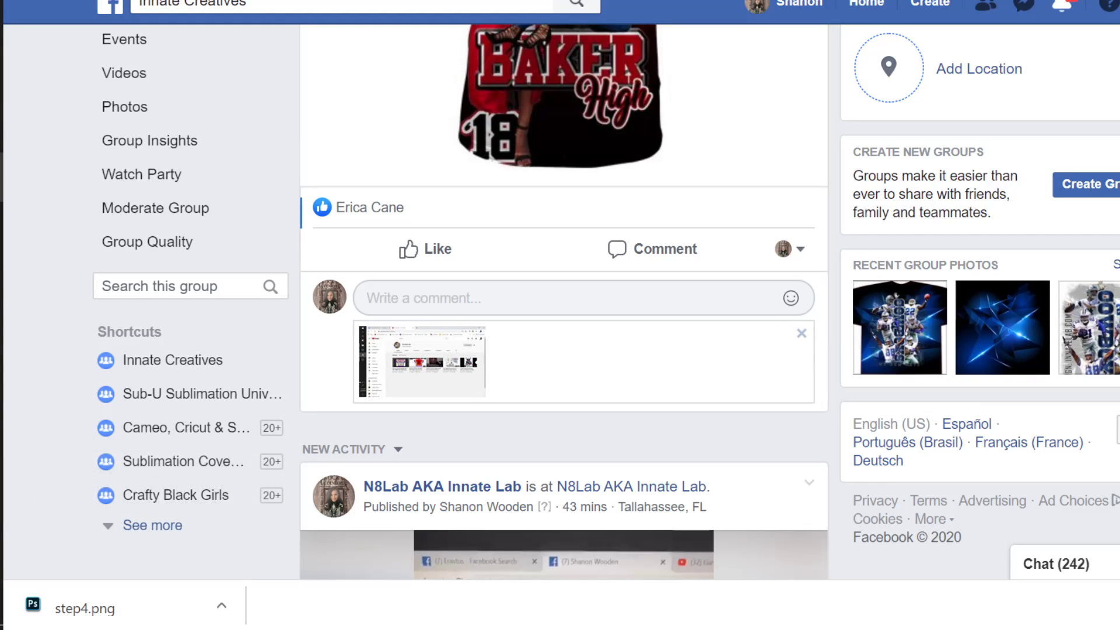
{"action": "key", "text": "Return"}
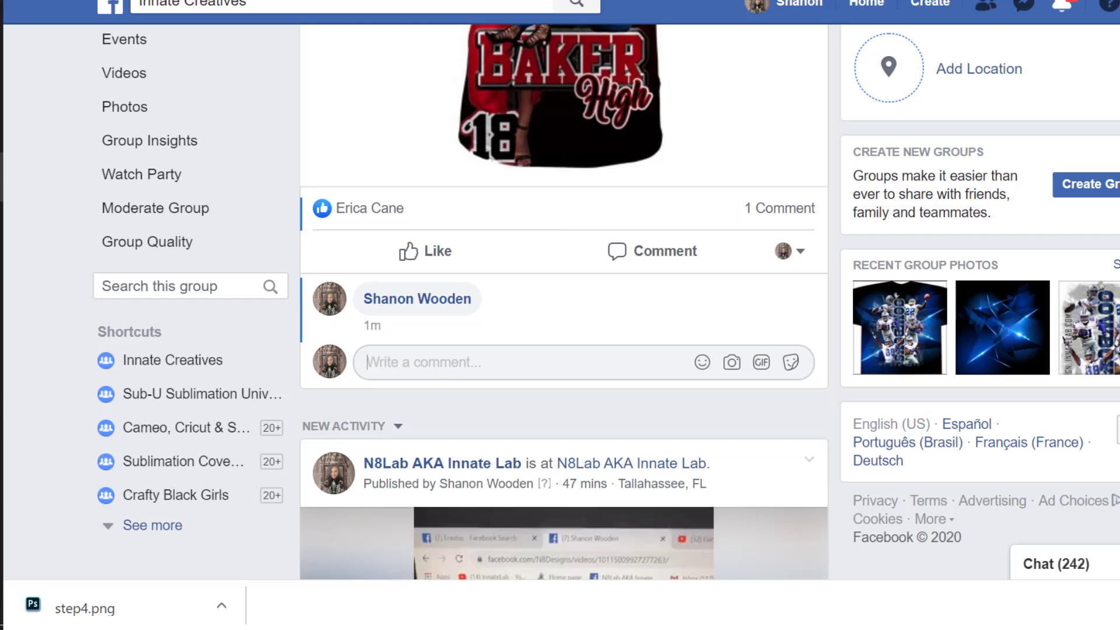
- Attach the step2 screenshot to a new comment
{"action": "left_click", "coordinate": [731, 362]}
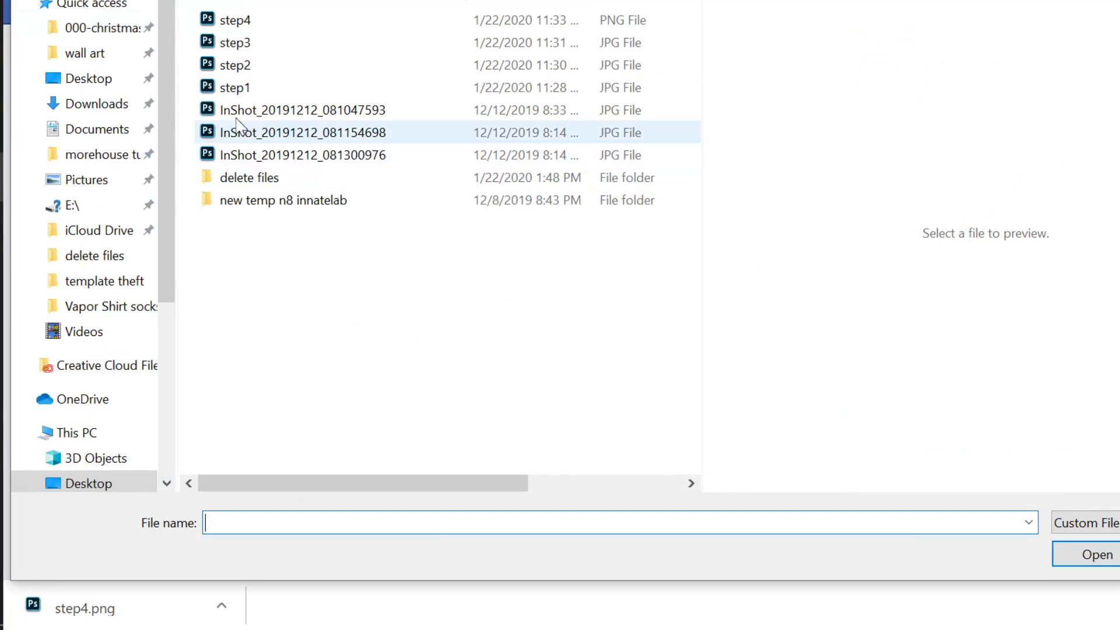
{"action": "left_click", "coordinate": [221, 63]}
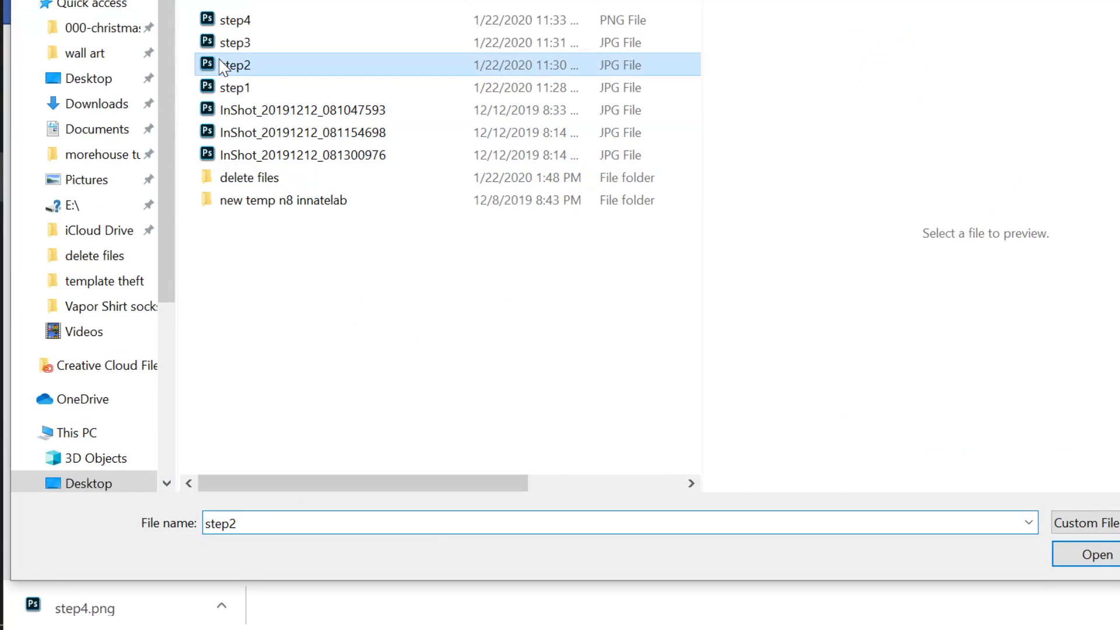
{"action": "left_click", "coordinate": [1095, 553]}
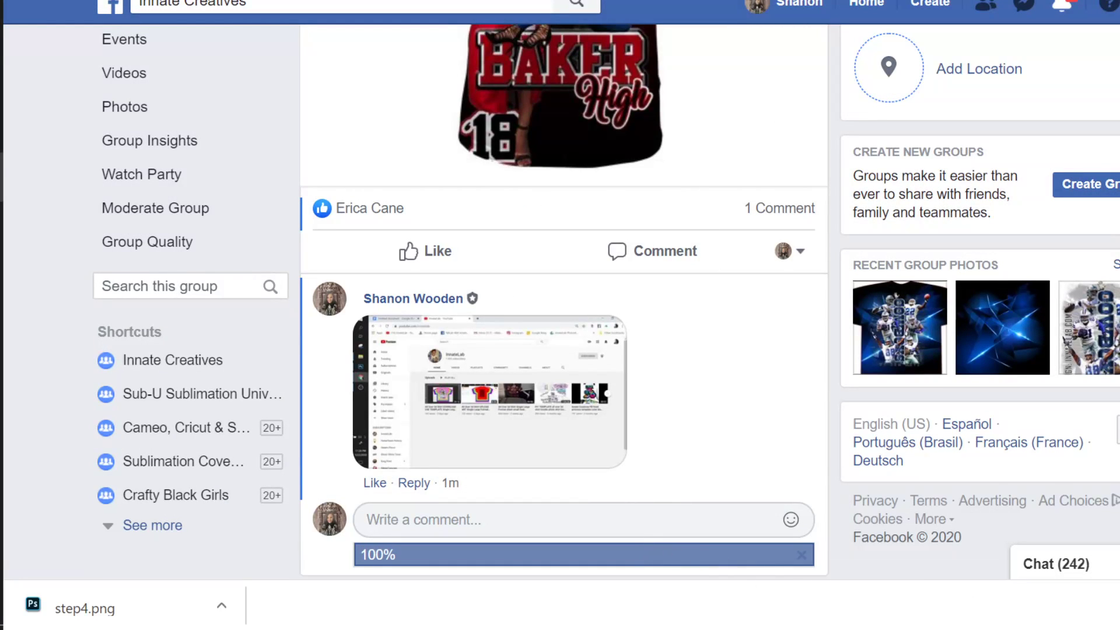
{"action": "scroll", "coordinate": [647, 537], "scroll_direction": "down", "scroll_amount": 3}
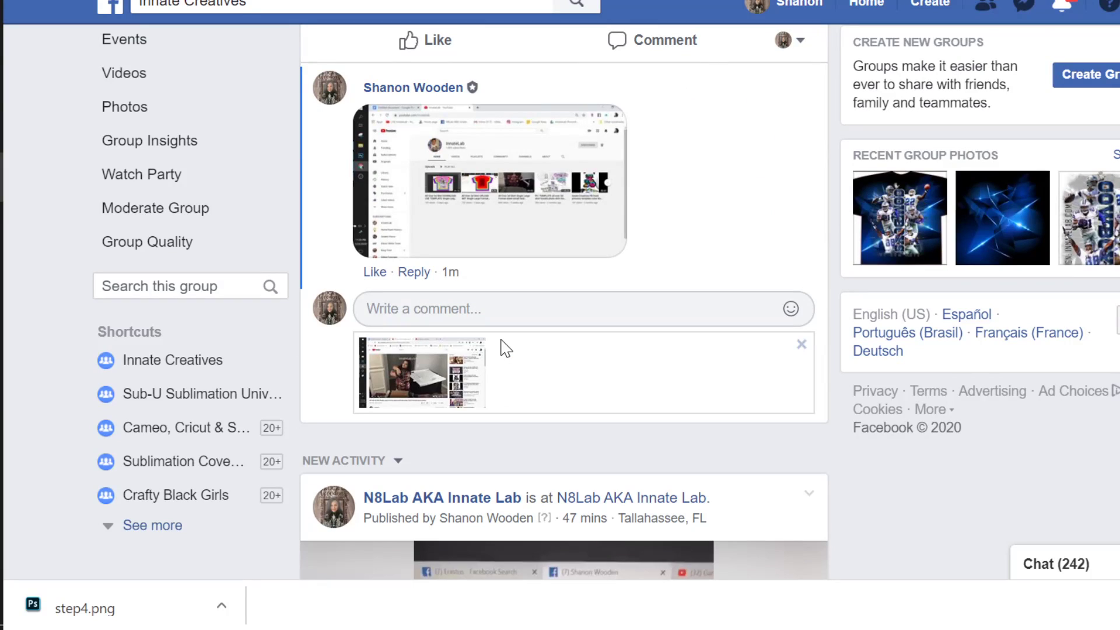
- Post the comment holding the step2 video screenshot
{"action": "left_click", "coordinate": [367, 308]}
{"action": "key", "text": "Return"}
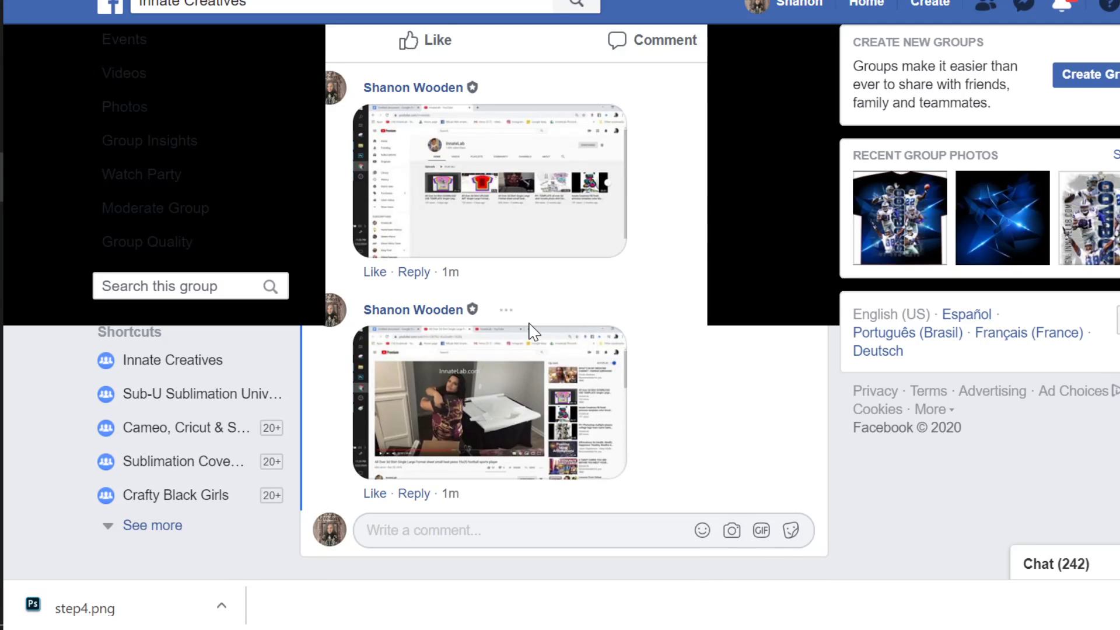
{"action": "scroll", "coordinate": [528, 322], "scroll_direction": "down", "scroll_amount": 3}
{"action": "scroll", "coordinate": [412, 202], "scroll_direction": "up", "scroll_amount": 2}
{"action": "scroll", "coordinate": [413, 201], "scroll_direction": "down", "scroll_amount": 2}
- Post a third comment with the step3 screenshot and the pasted Innatelab.com, Facebook and IG links
{"action": "left_click", "coordinate": [733, 321]}
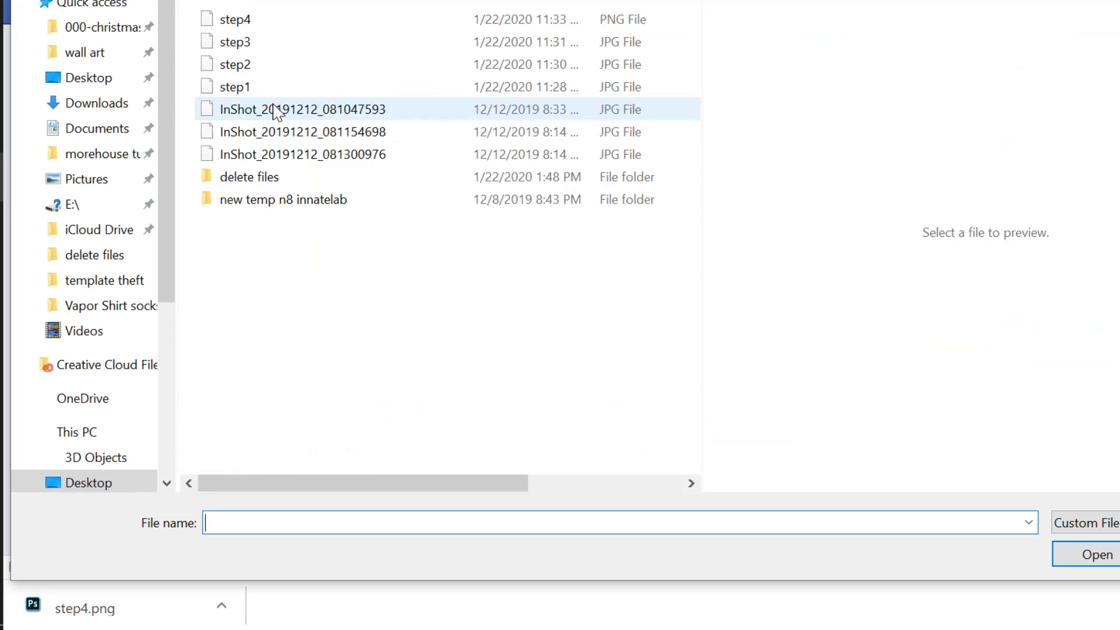
{"action": "left_click", "coordinate": [240, 45]}
{"action": "left_click", "coordinate": [1086, 553]}
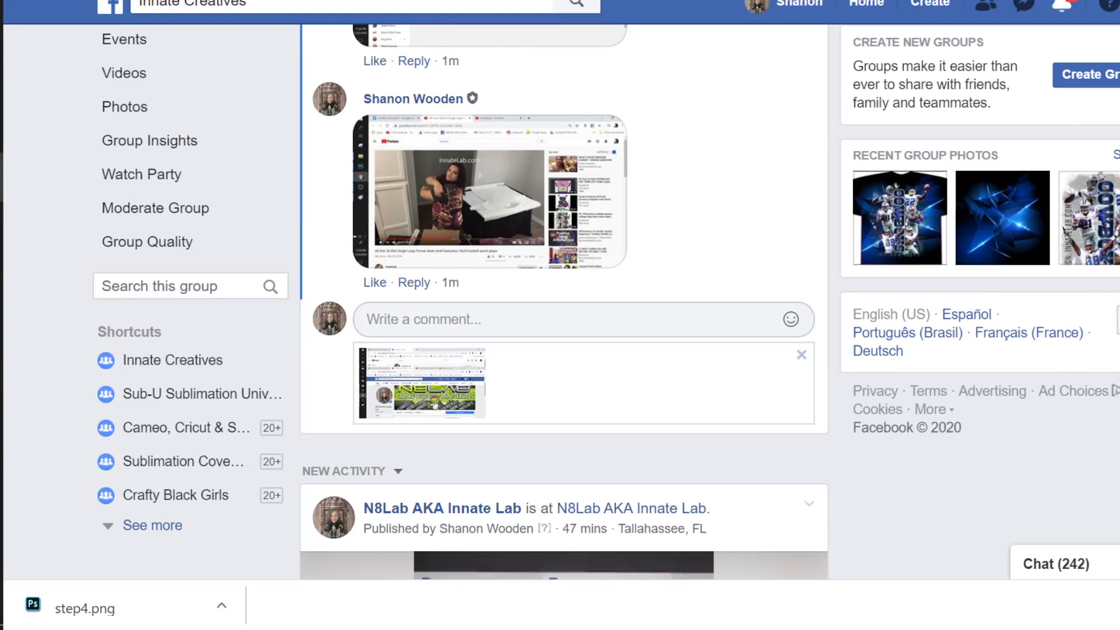
{"action": "type", "text": "Innatelab.com  Facebook.com/InnateLab  IG @ InnateLab"}
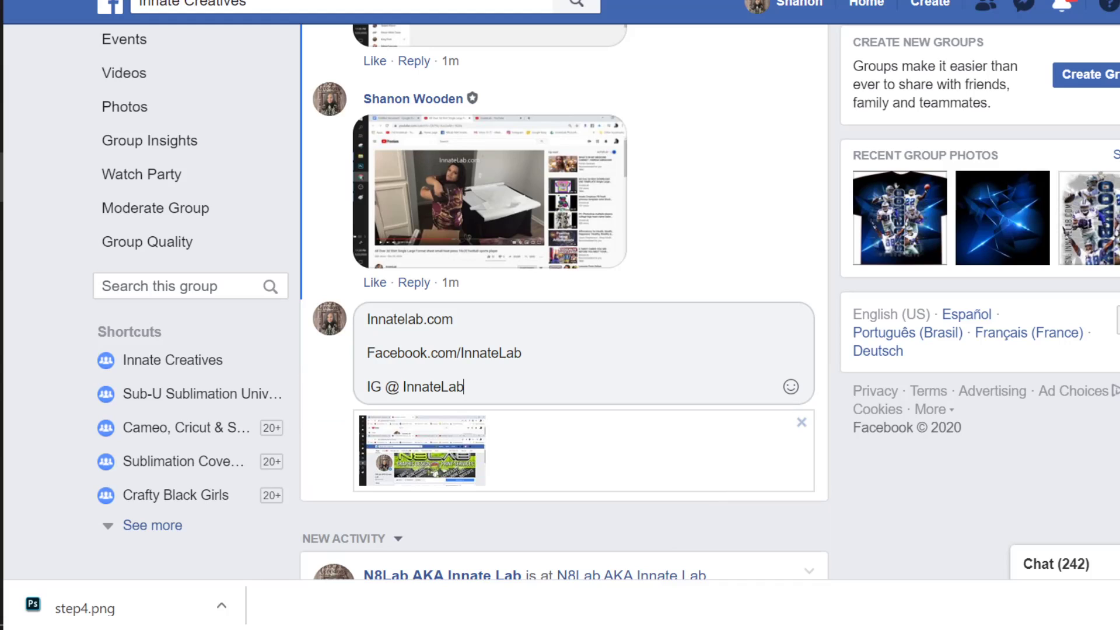
{"action": "key", "text": "Return"}
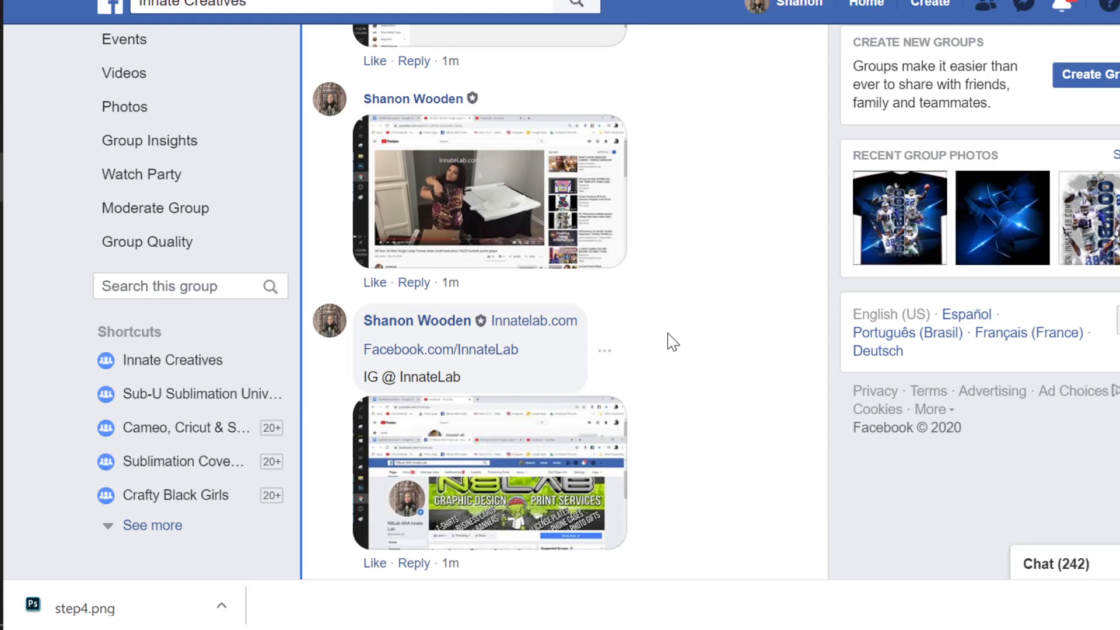
{"action": "scroll", "coordinate": [671, 329], "scroll_direction": "up", "scroll_amount": 15}
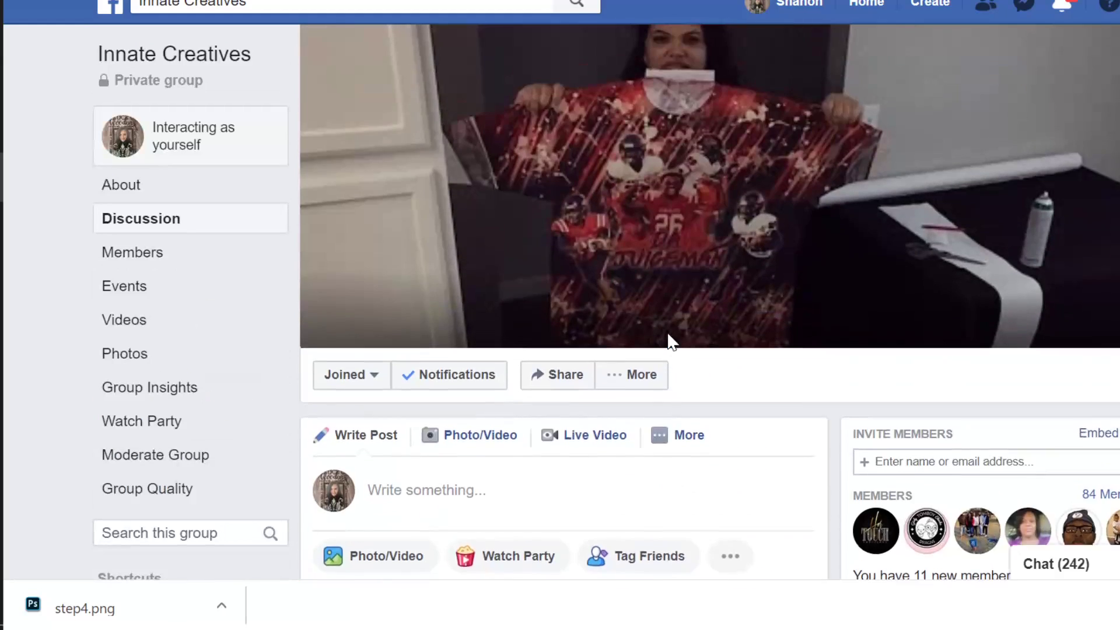
{"action": "scroll", "coordinate": [668, 340], "scroll_direction": "down", "scroll_amount": 5}
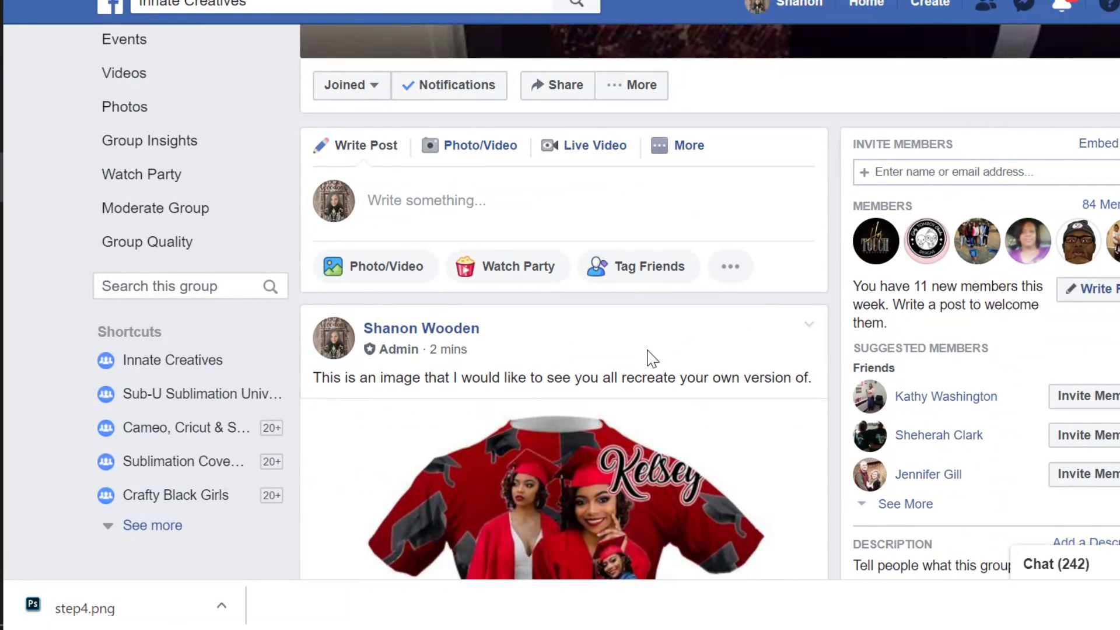
{"action": "scroll", "coordinate": [647, 350], "scroll_direction": "down", "scroll_amount": 2}
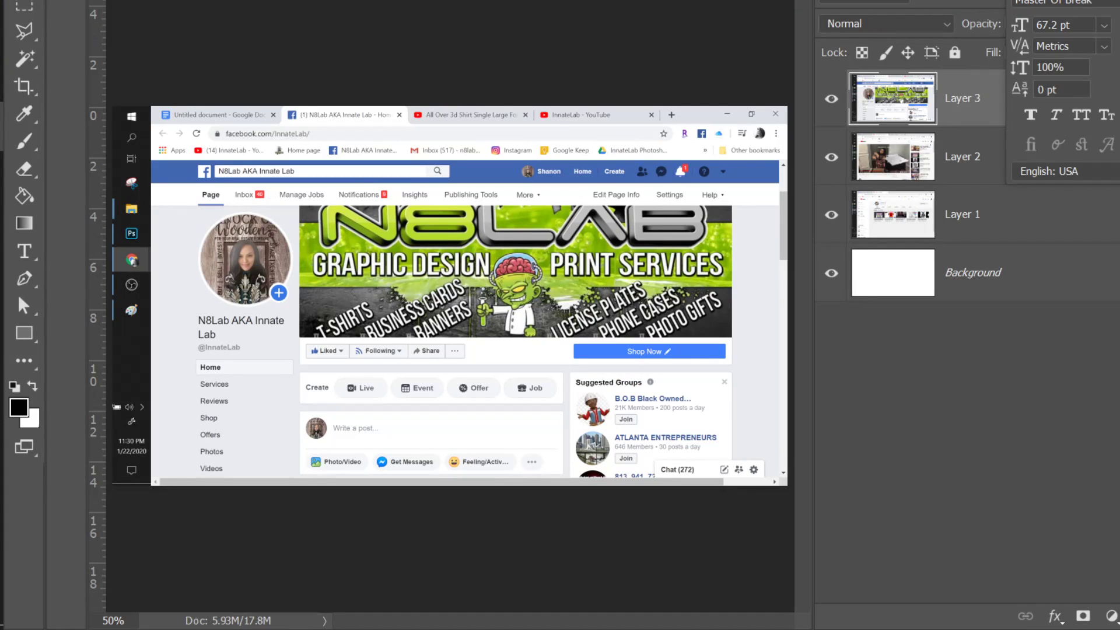
- Cycle through the open Photoshop documents, viewing the Saints football artwork and the memorial shirt design
{"action": "key", "text": "ctrl+Tab"}
{"action": "key", "text": "ctrl+Tab"}
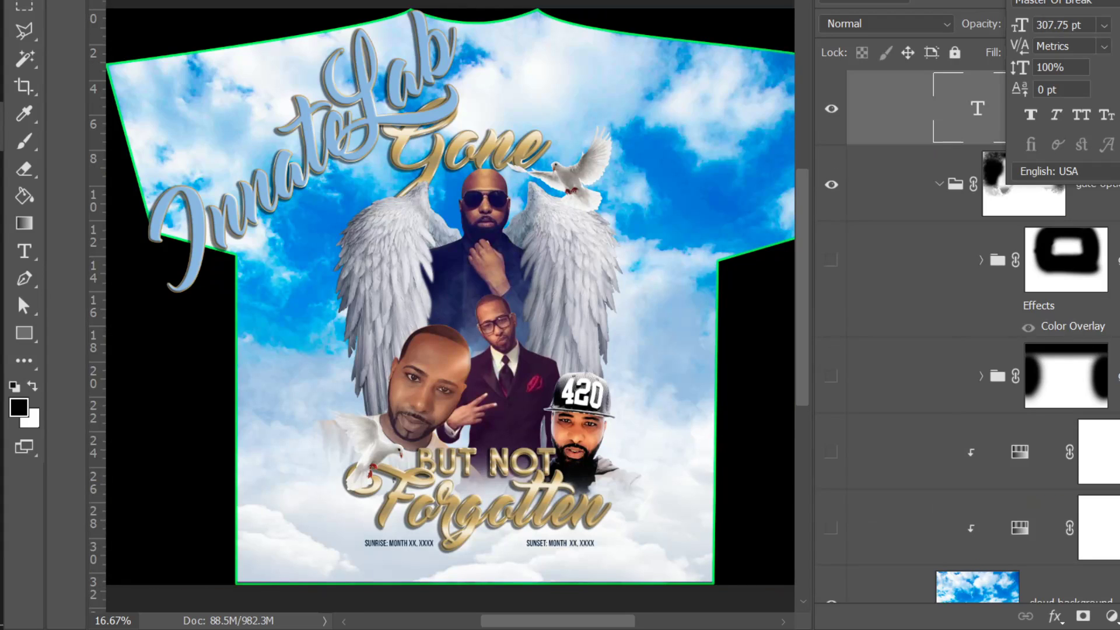
{"action": "left_click_drag", "start_coordinate": [807, 187], "coordinate": [822, 82]}
{"action": "left_click", "coordinate": [784, 1]}
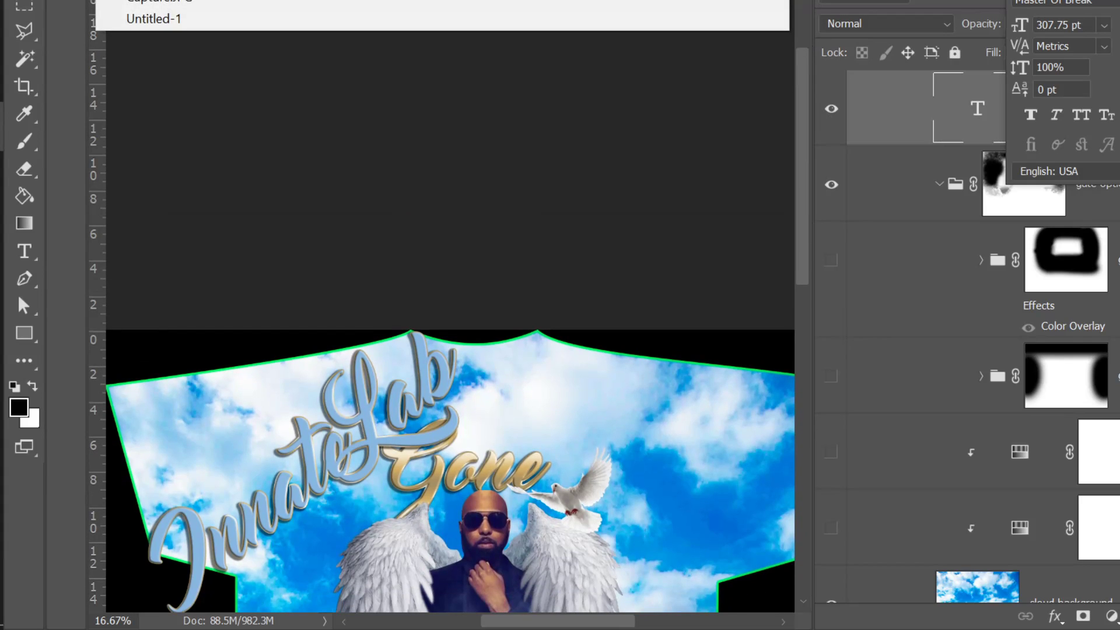
{"action": "left_click", "coordinate": [153, 3]}
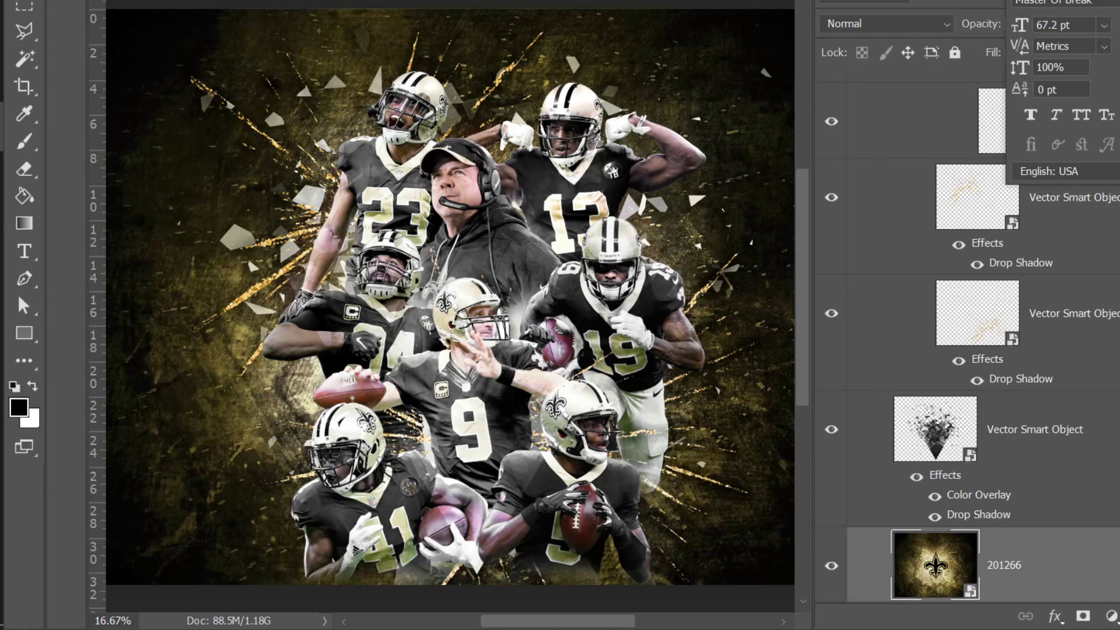
{"action": "key", "text": "ctrl+Tab"}
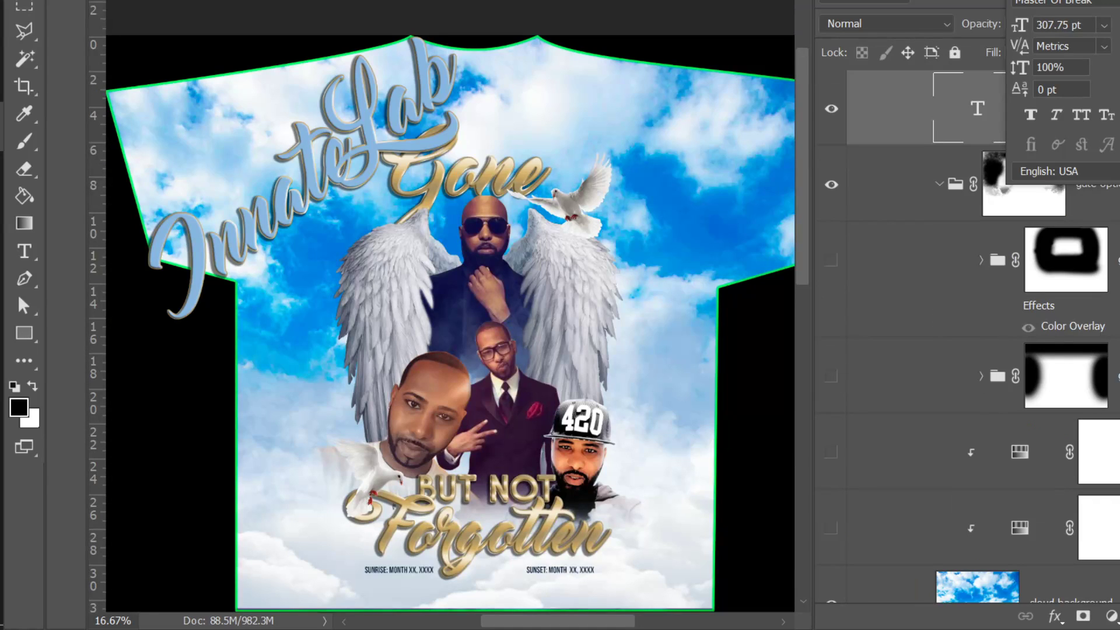
- Bring the Chrome window with the Innate Creatives group page back to the front
{"action": "scroll", "coordinate": [674, 393], "scroll_direction": "down", "scroll_amount": 1}
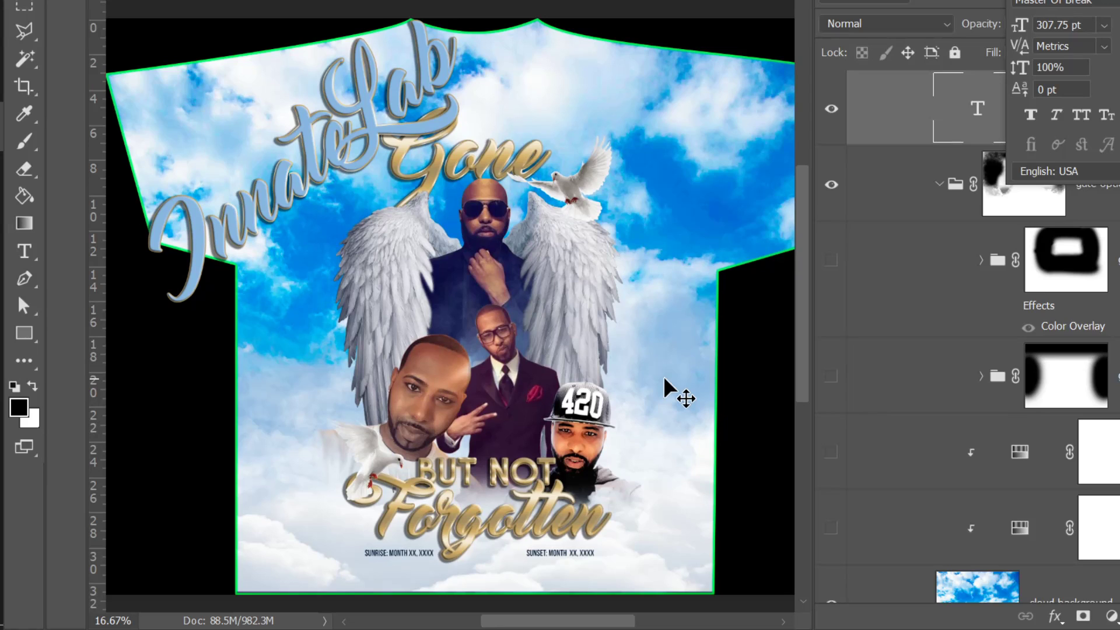
{"action": "mouse_move", "coordinate": [1, 99]}
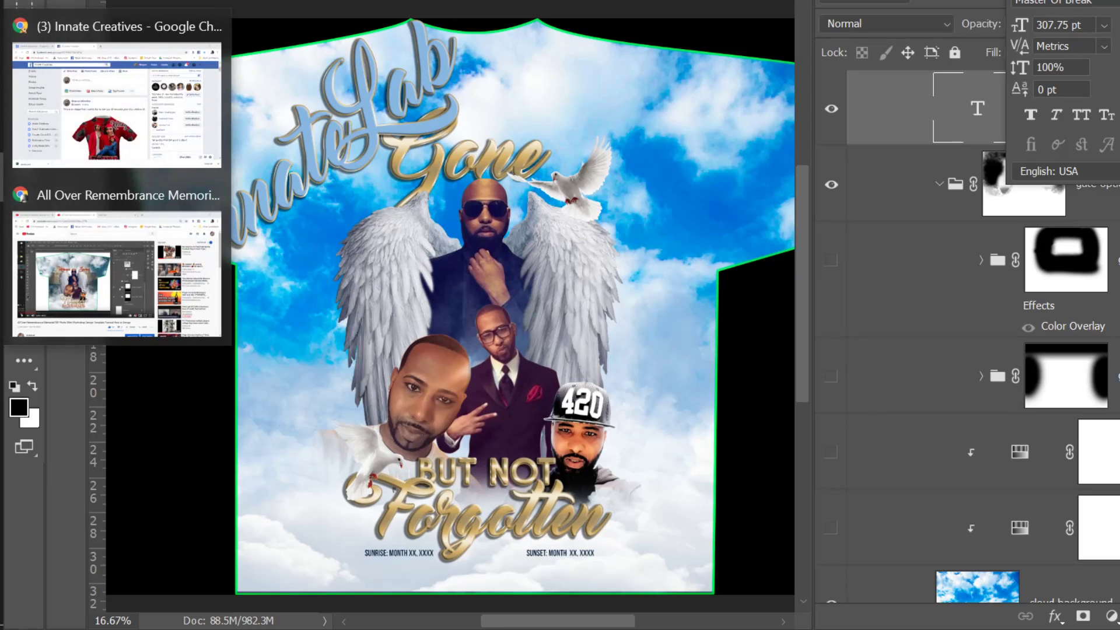
{"action": "left_click", "coordinate": [82, 120]}
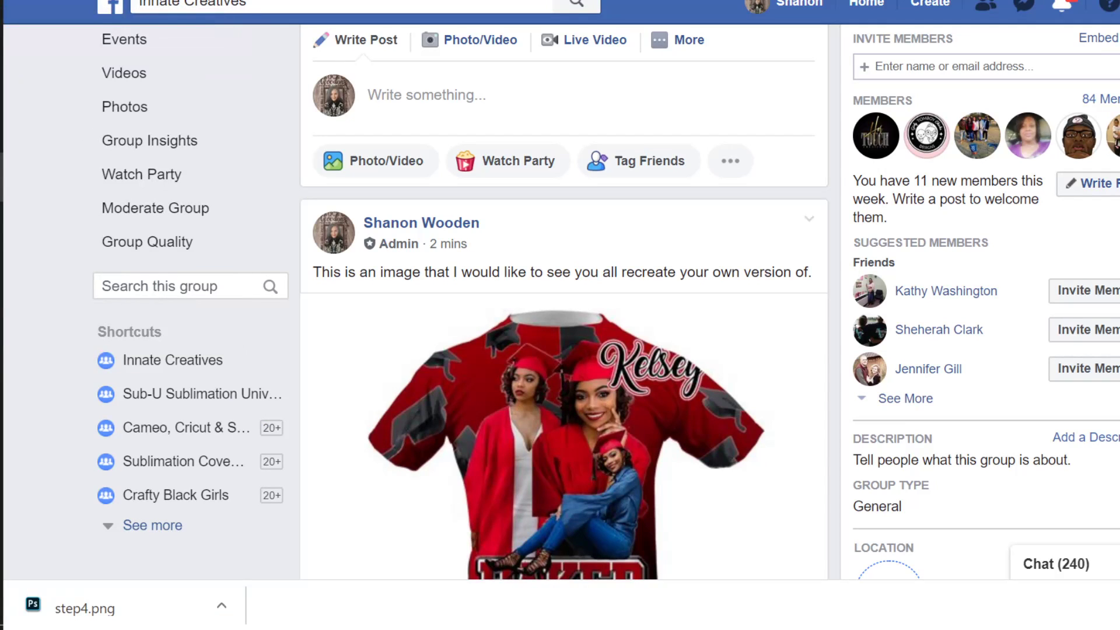
{"action": "mouse_move", "coordinate": [1, 229]}
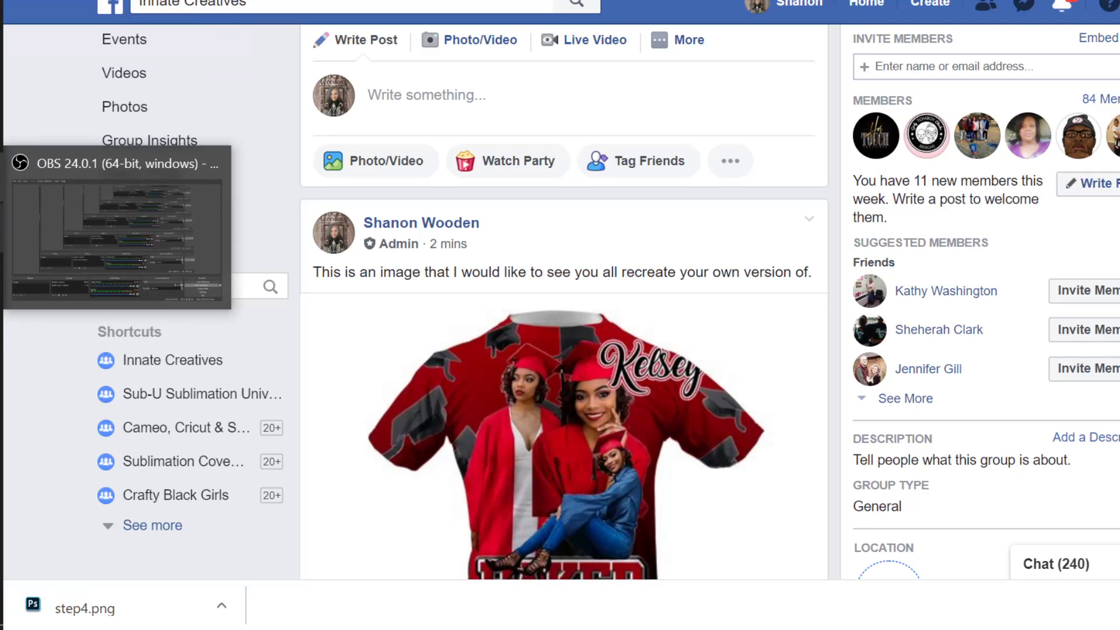